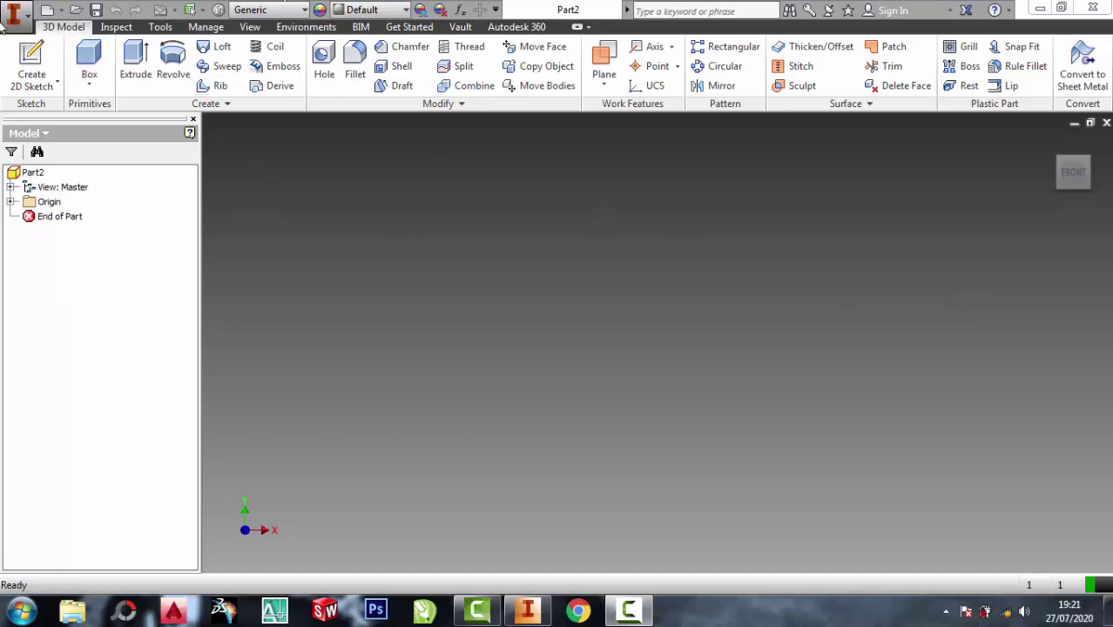
Step: Start a 2D sketch on the YZ plane
{"action": "left_click", "coordinate": [32, 83]}
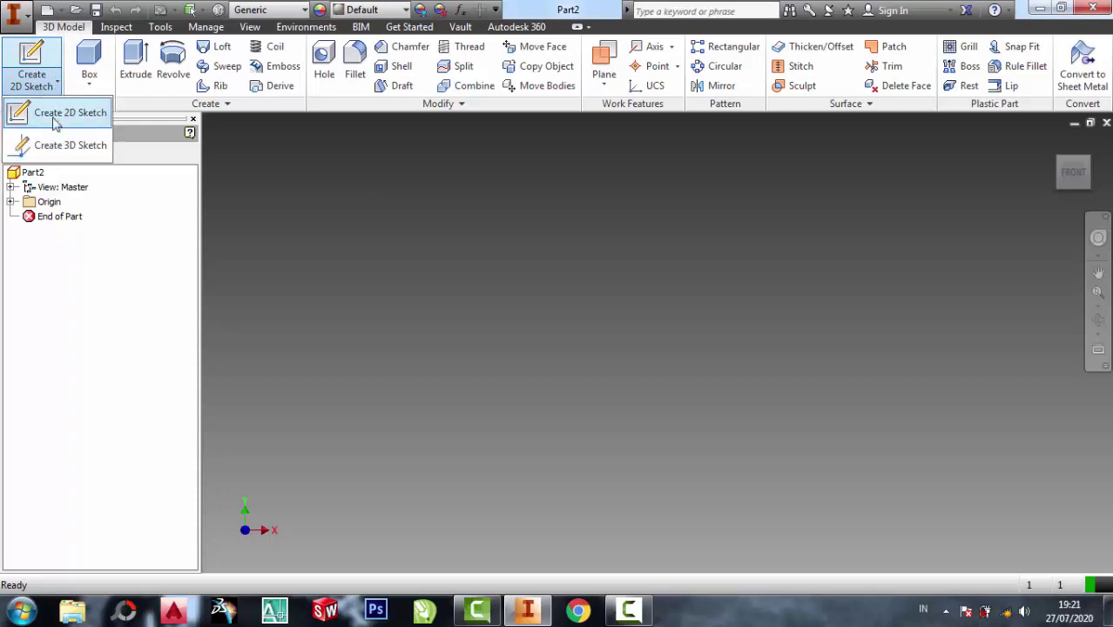
{"action": "left_click", "coordinate": [54, 117]}
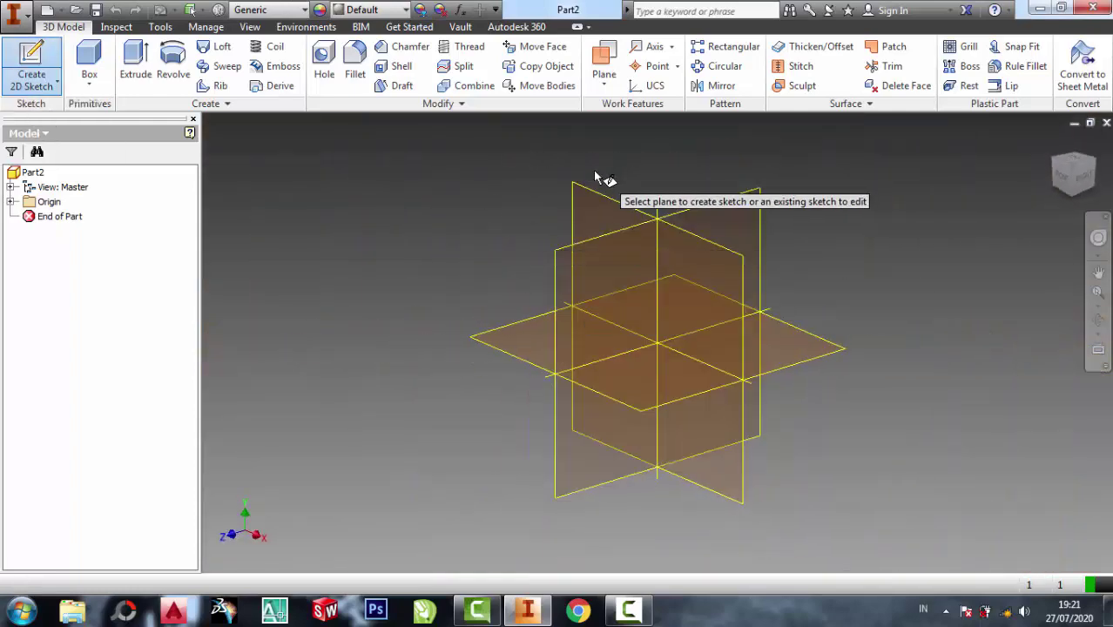
{"action": "left_click", "coordinate": [566, 257]}
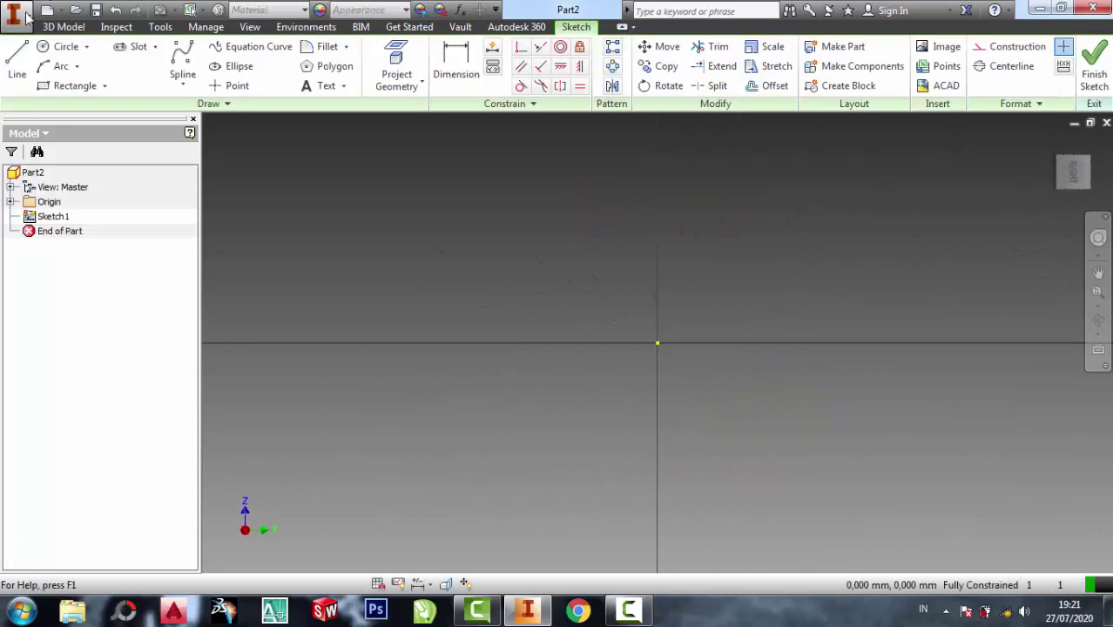
Step: Draw the profile's top edge about 14.6 mm leftward from the origin, continuing about 3.1 mm straight down as the outer wall
{"action": "left_click", "coordinate": [26, 72]}
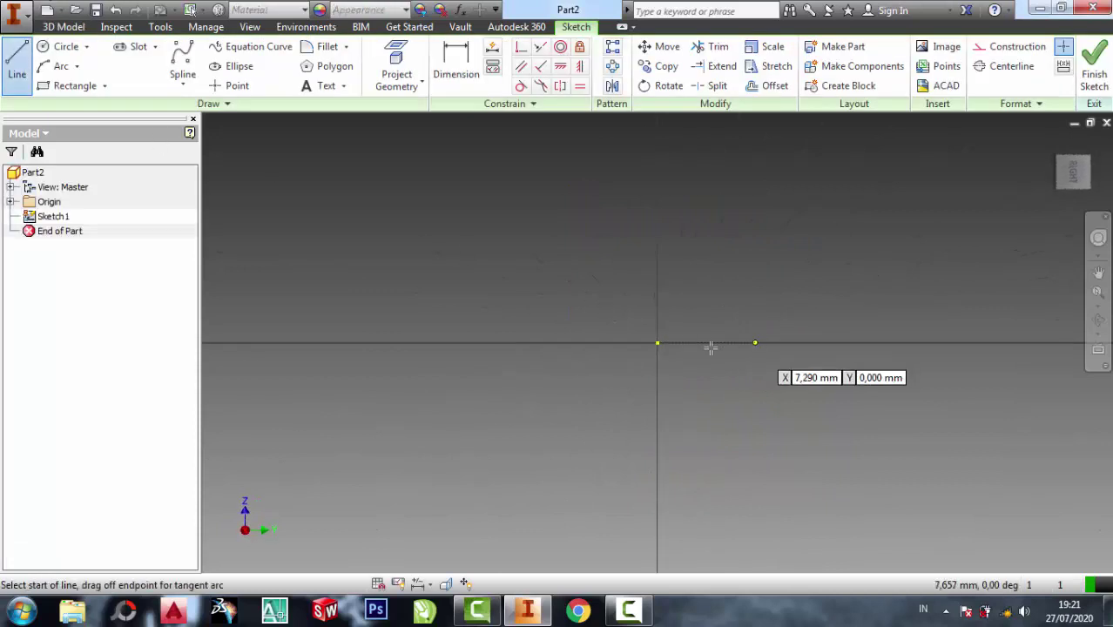
{"action": "left_click", "coordinate": [658, 343]}
{"action": "left_click", "coordinate": [462, 342]}
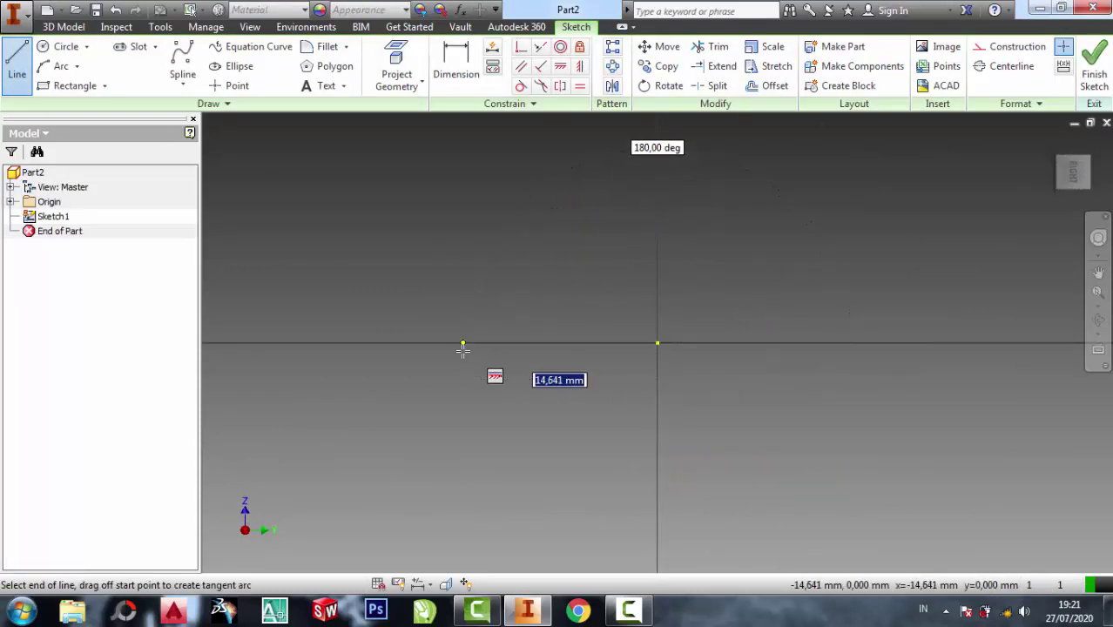
{"action": "scroll", "coordinate": [462, 378], "scroll_direction": "down", "scroll_amount": 3}
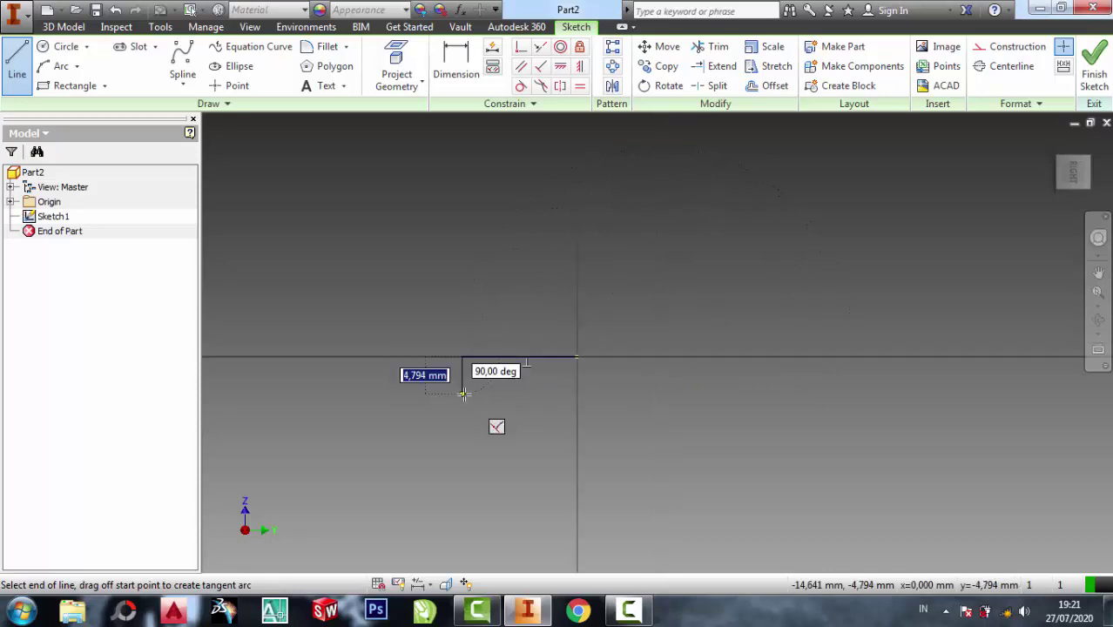
{"action": "scroll", "coordinate": [464, 395], "scroll_direction": "up", "scroll_amount": 2}
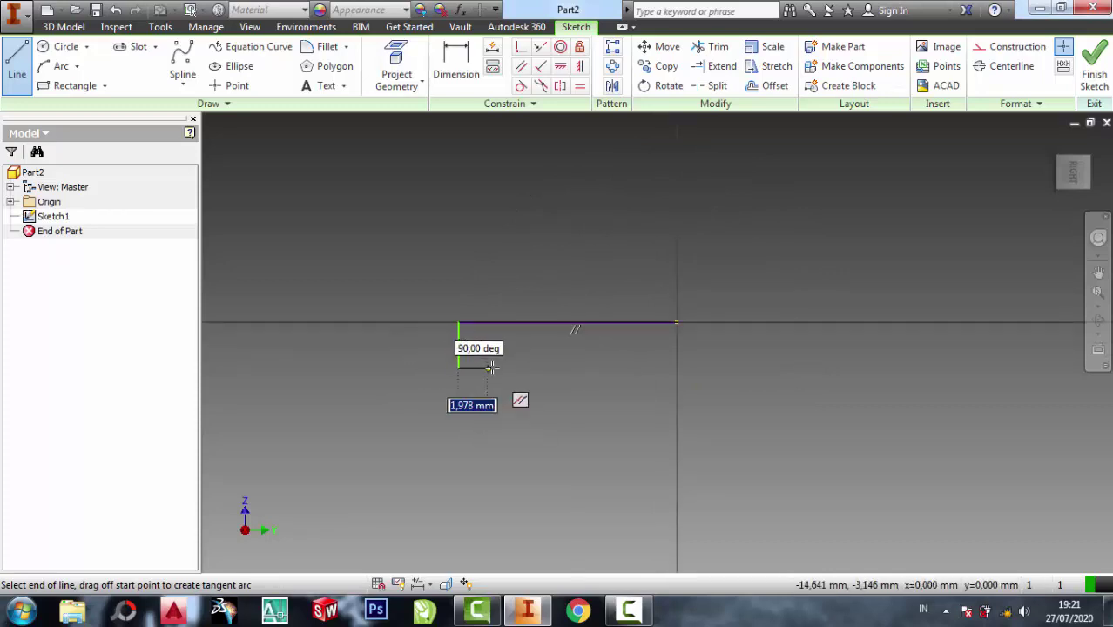
Step: Continue the outline with two rectangular grooves about 2.5 mm deep cut into the outer wall, about 2.2 mm apart
{"action": "left_click", "coordinate": [496, 369]}
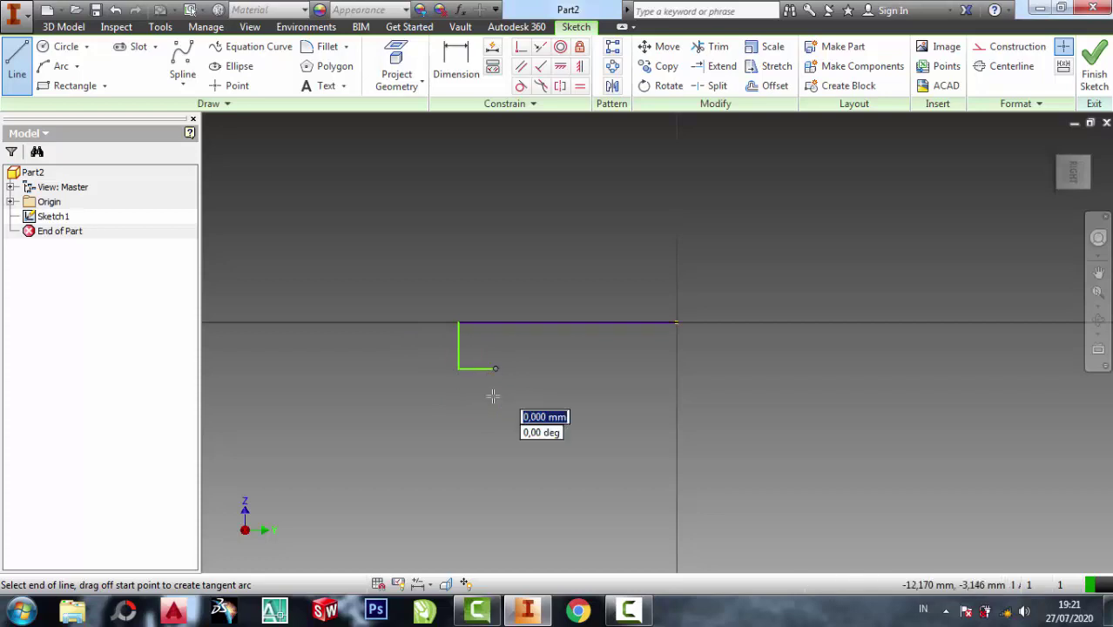
{"action": "left_click", "coordinate": [496, 401]}
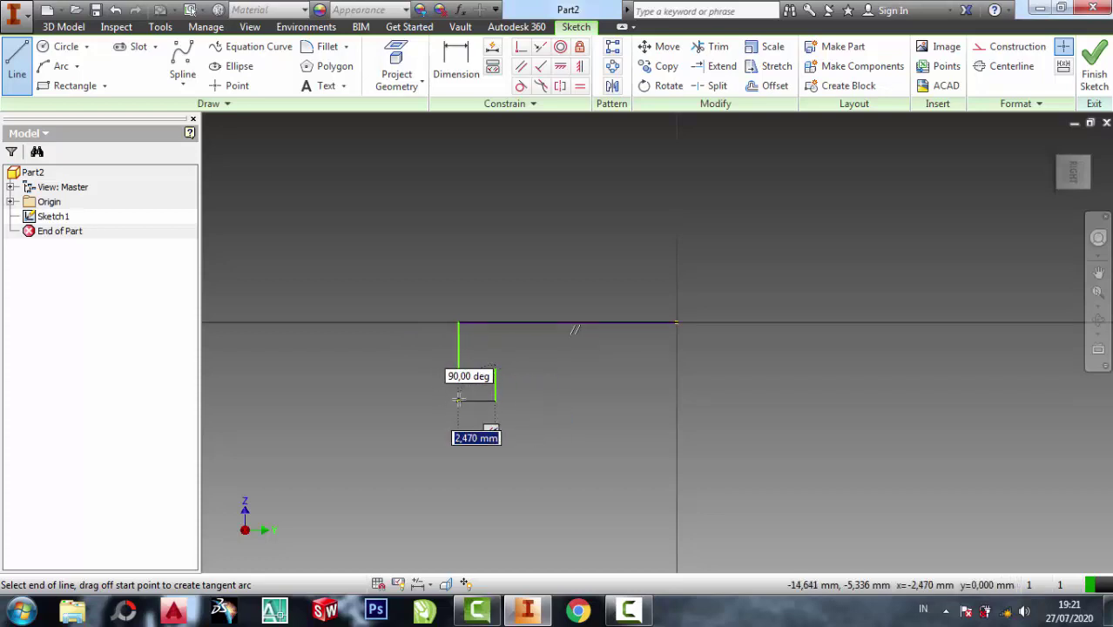
{"action": "left_click", "coordinate": [460, 401]}
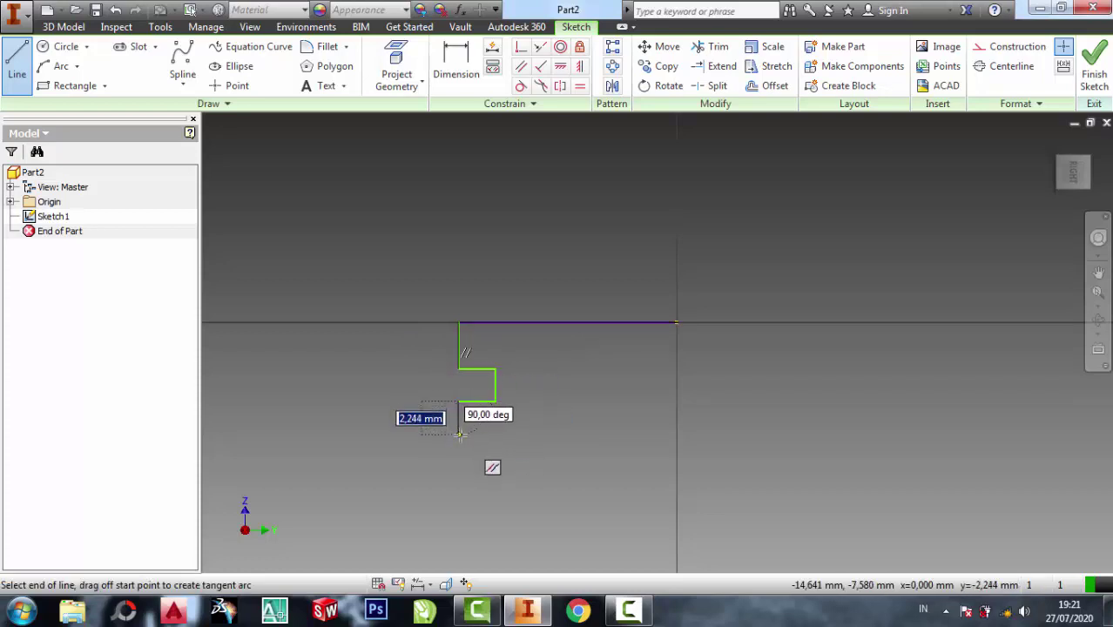
{"action": "left_click", "coordinate": [459, 433]}
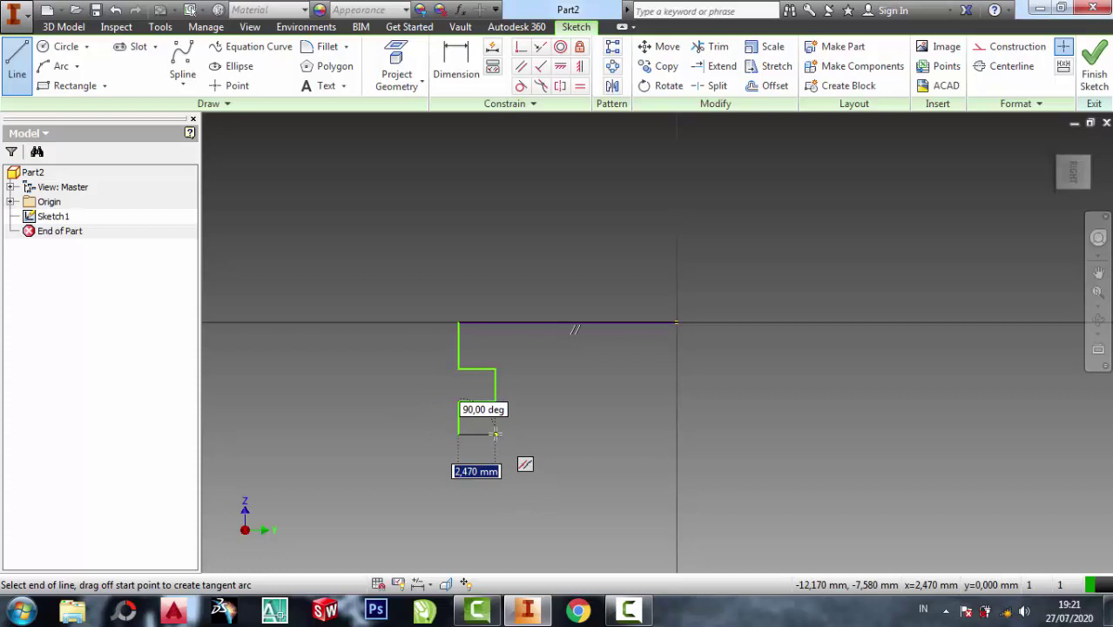
{"action": "left_click", "coordinate": [496, 433]}
{"action": "left_click", "coordinate": [496, 470]}
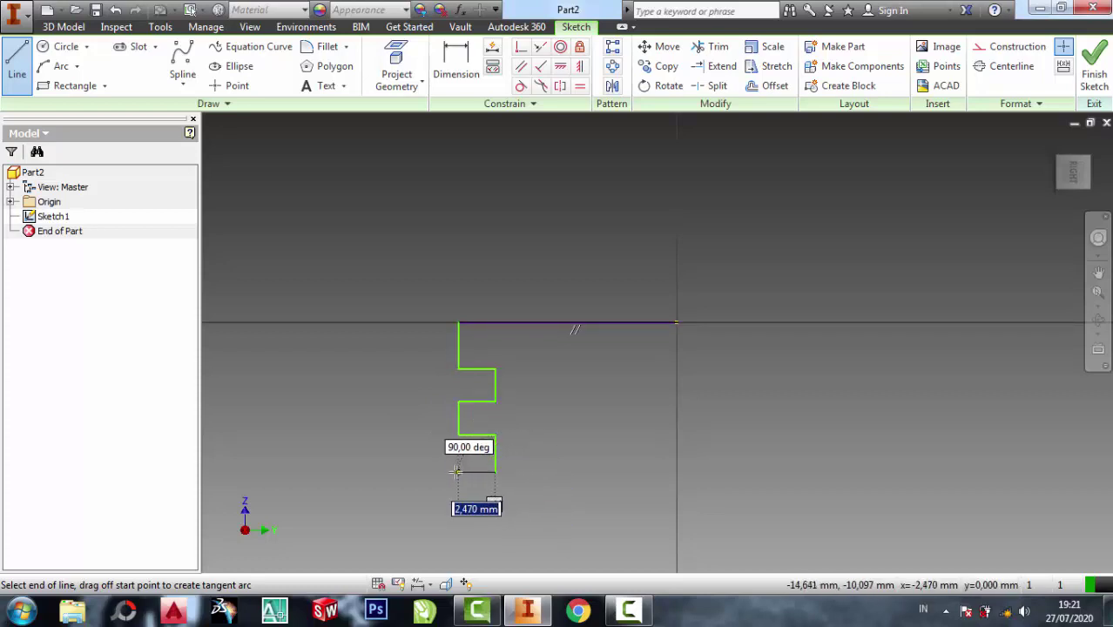
{"action": "left_click", "coordinate": [457, 472]}
Step: Close the profile with an outer wall about 19.2 mm long, a bottom edge about 5.8 mm wide and an inner wall stepping back to the origin
{"action": "scroll", "coordinate": [506, 474], "scroll_direction": "down", "scroll_amount": 2}
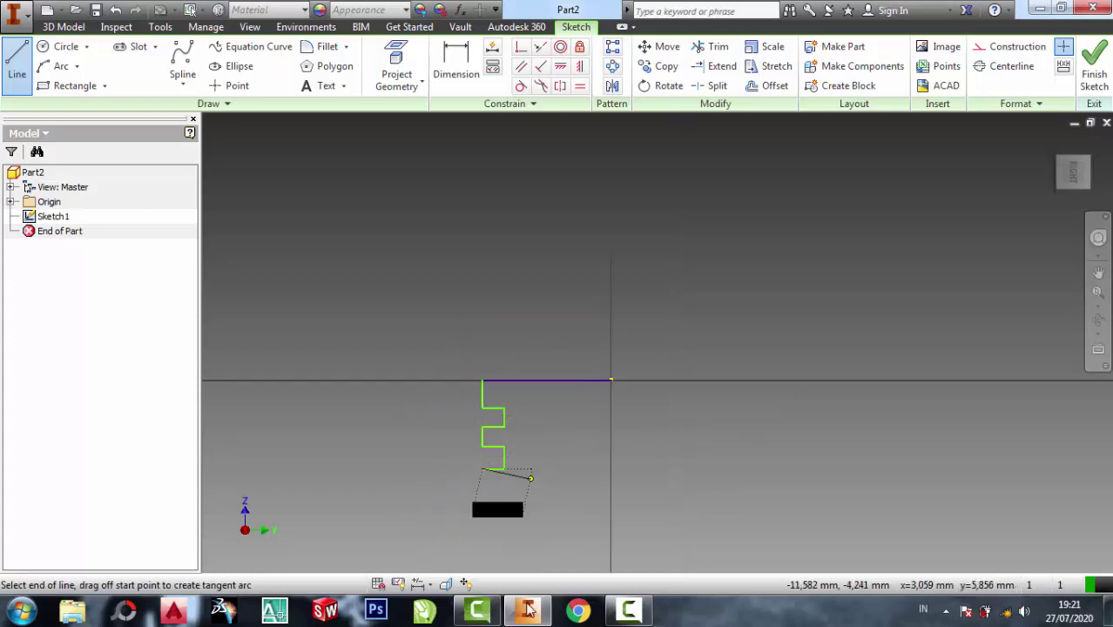
{"action": "scroll", "coordinate": [501, 488], "scroll_direction": "up", "scroll_amount": 2}
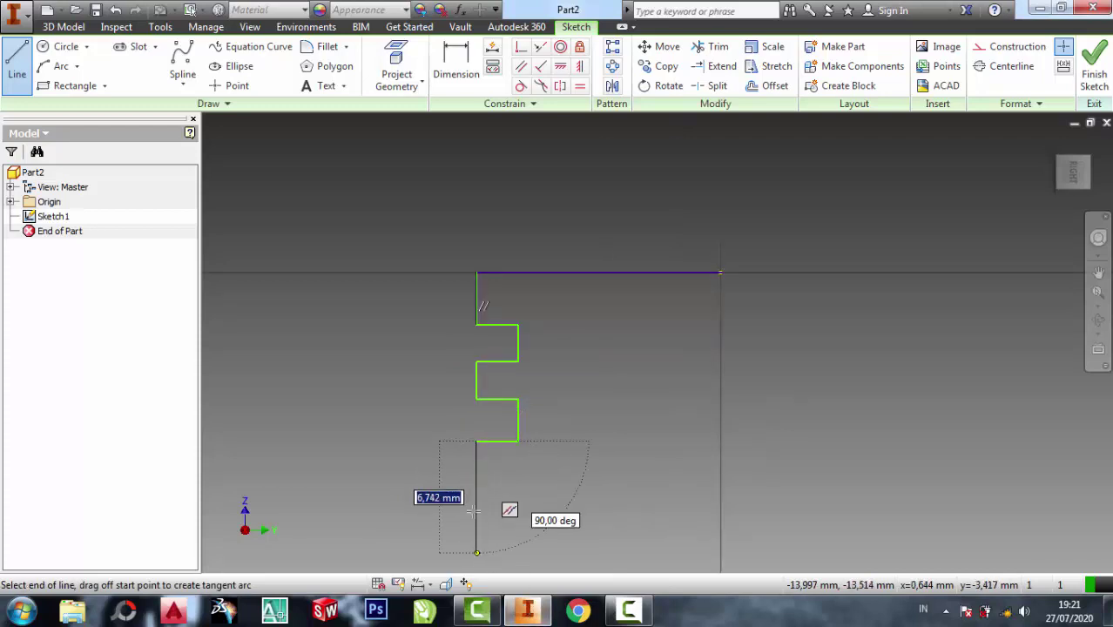
{"action": "scroll", "coordinate": [488, 536], "scroll_direction": "down", "scroll_amount": 4}
{"action": "left_click", "coordinate": [477, 554]}
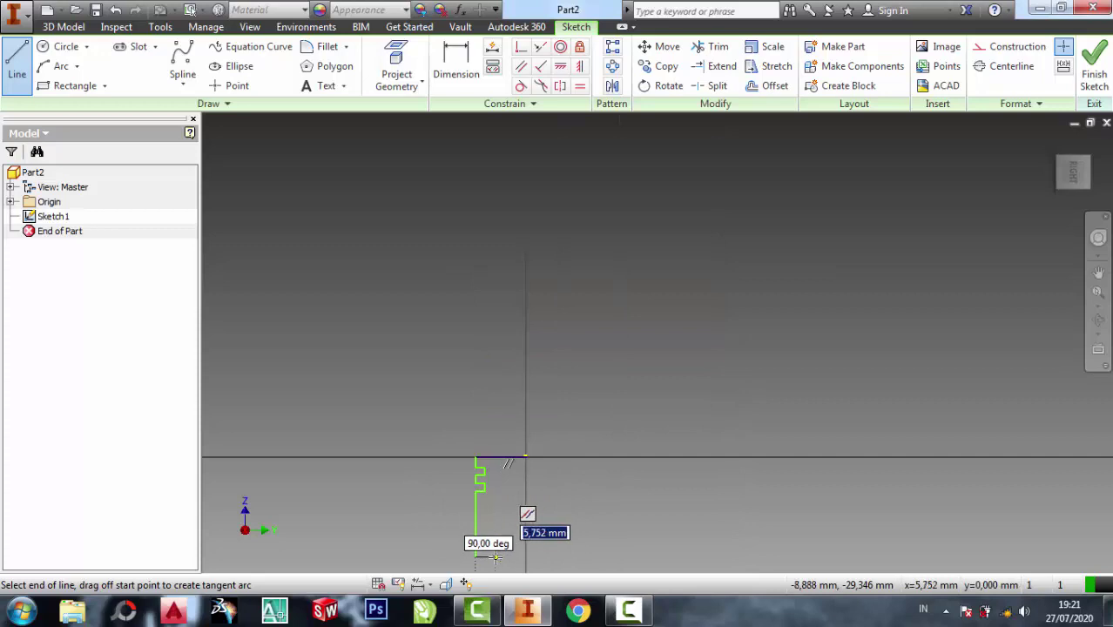
{"action": "left_click", "coordinate": [495, 557]}
{"action": "scroll", "coordinate": [495, 461], "scroll_direction": "up", "scroll_amount": 4}
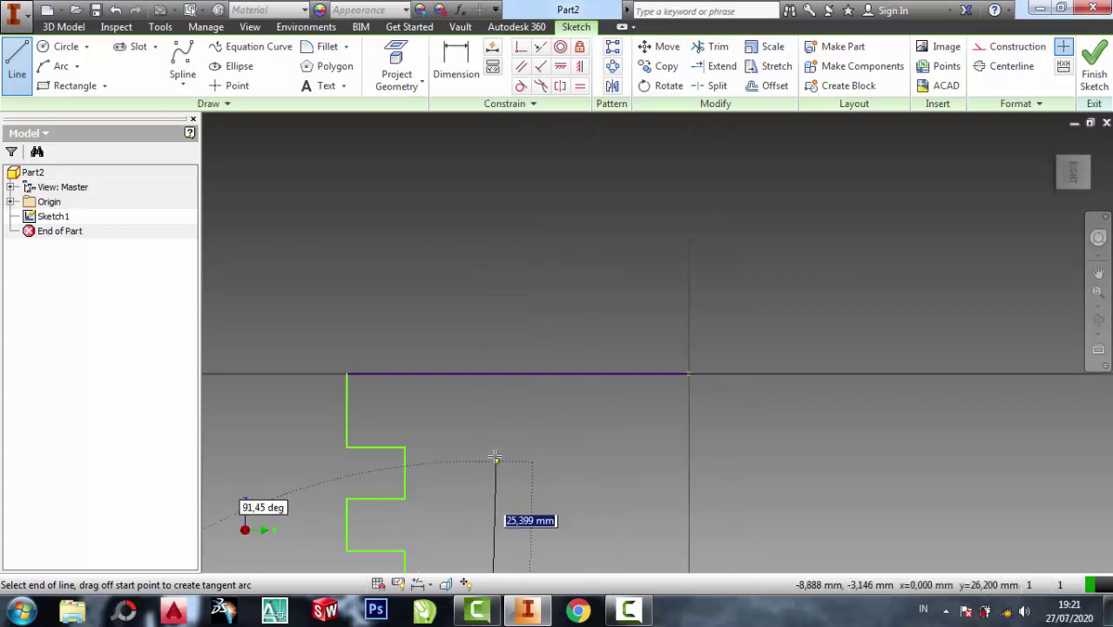
{"action": "left_click", "coordinate": [482, 431]}
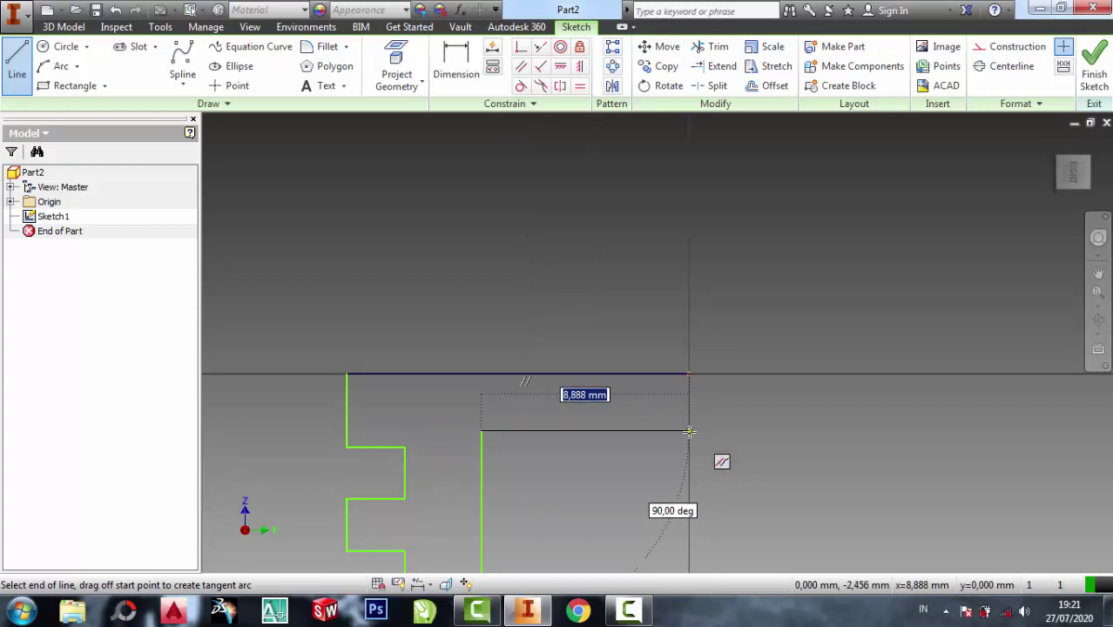
{"action": "left_click", "coordinate": [690, 432]}
{"action": "left_click", "coordinate": [689, 374]}
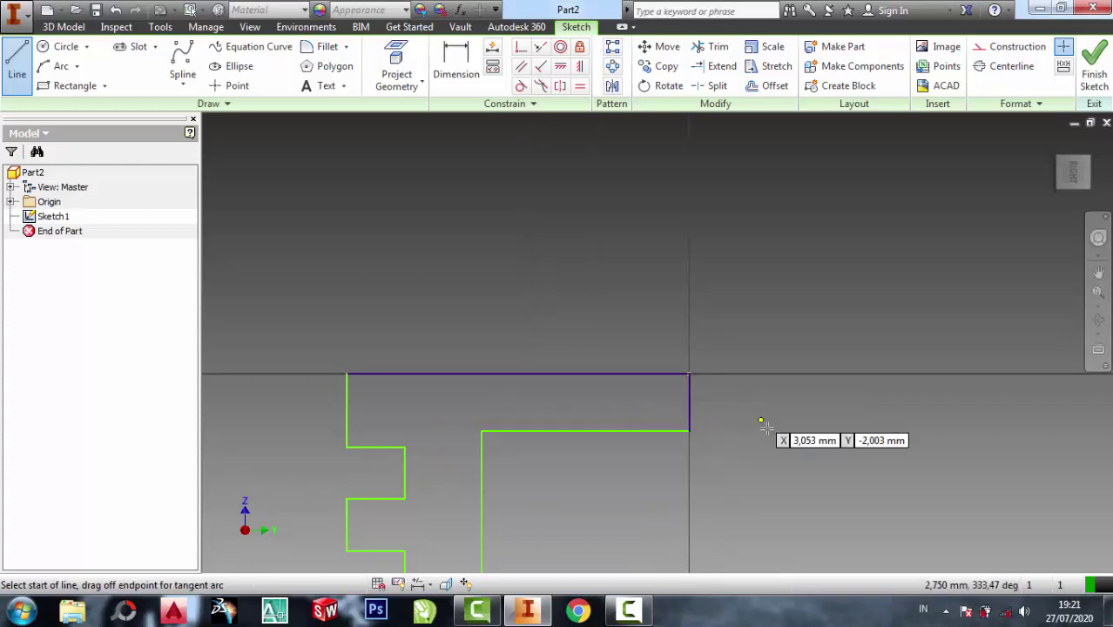
Step: Dimension the profile's top edge to 50 mm
{"action": "left_click", "coordinate": [453, 70]}
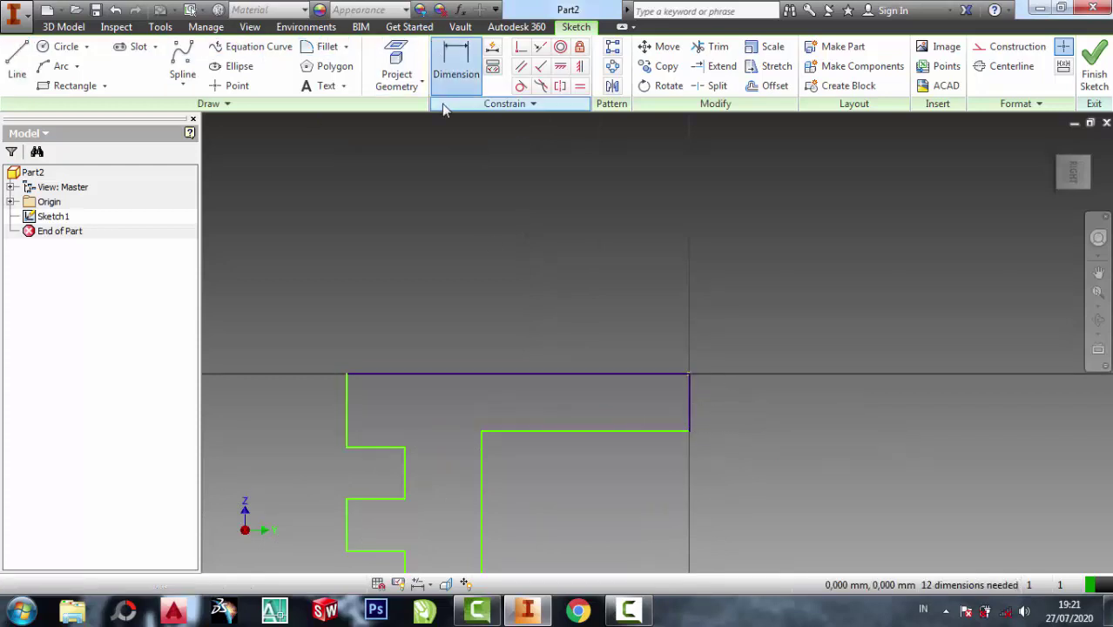
{"action": "left_click", "coordinate": [530, 373]}
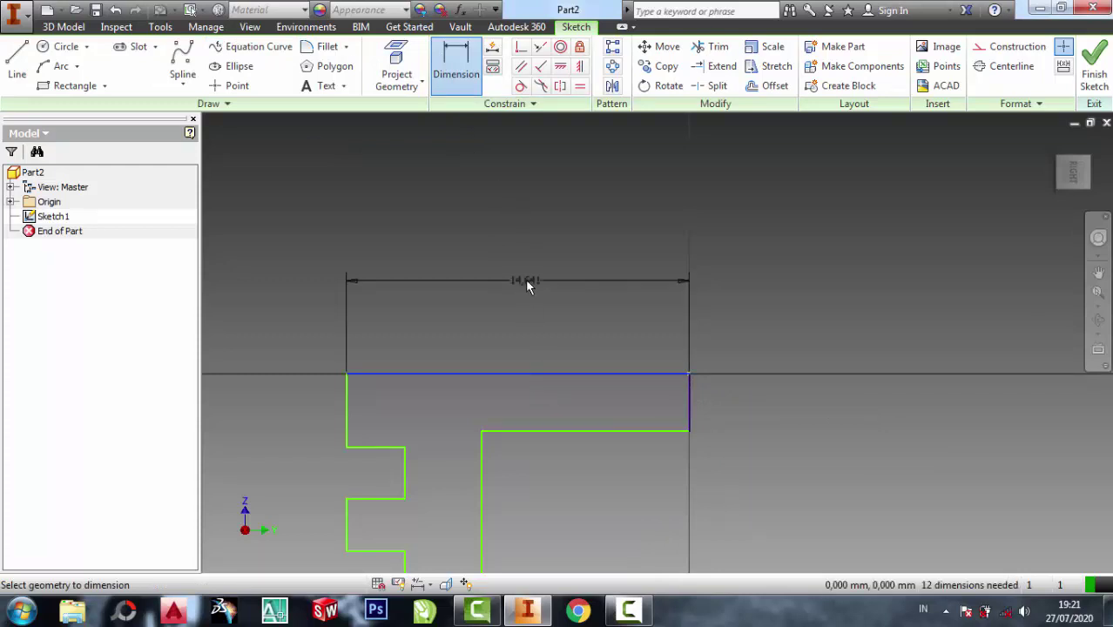
{"action": "left_click", "coordinate": [525, 278]}
{"action": "type", "text": "50"}
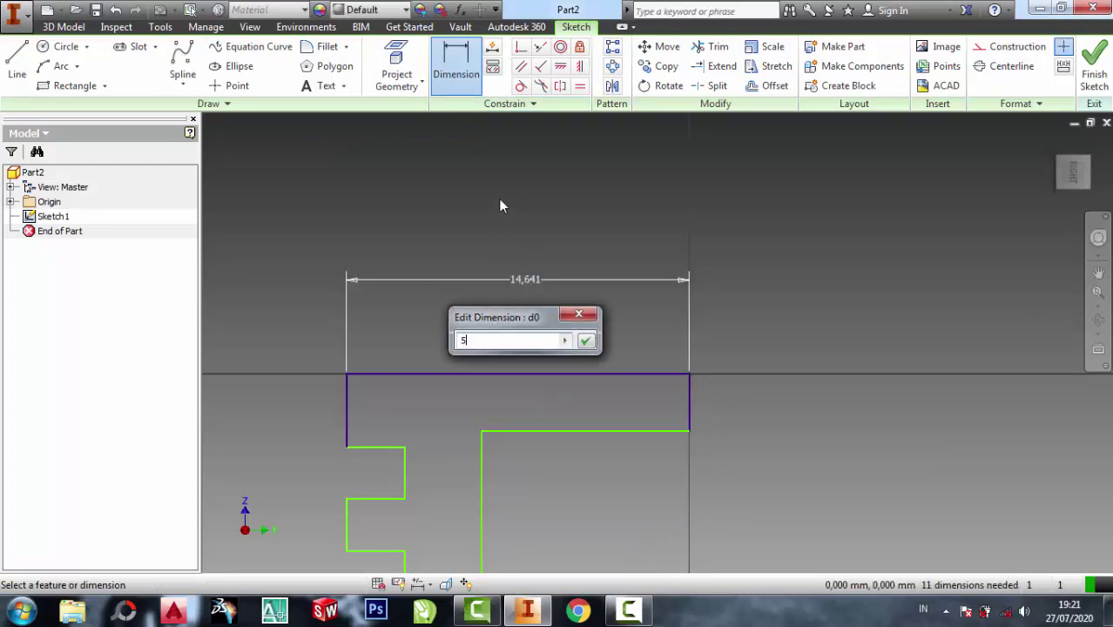
{"action": "left_click", "coordinate": [586, 340]}
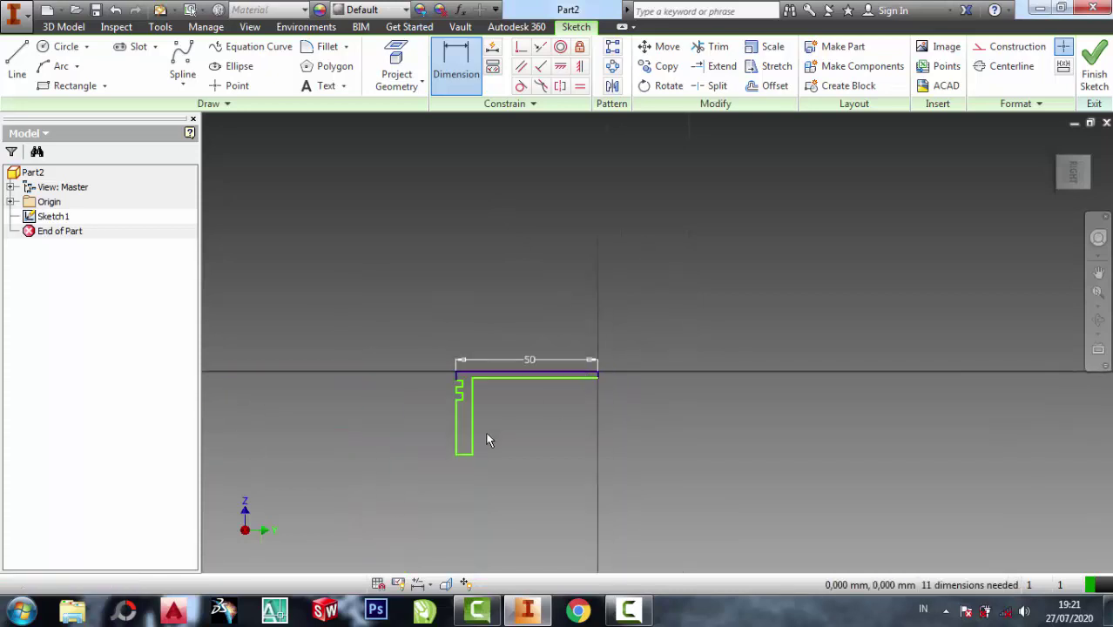
Step: Dimension the long outer wall below the lower groove to 100 mm
{"action": "scroll", "coordinate": [484, 327], "scroll_direction": "up", "scroll_amount": 3}
{"action": "scroll", "coordinate": [481, 322], "scroll_direction": "down", "scroll_amount": 2}
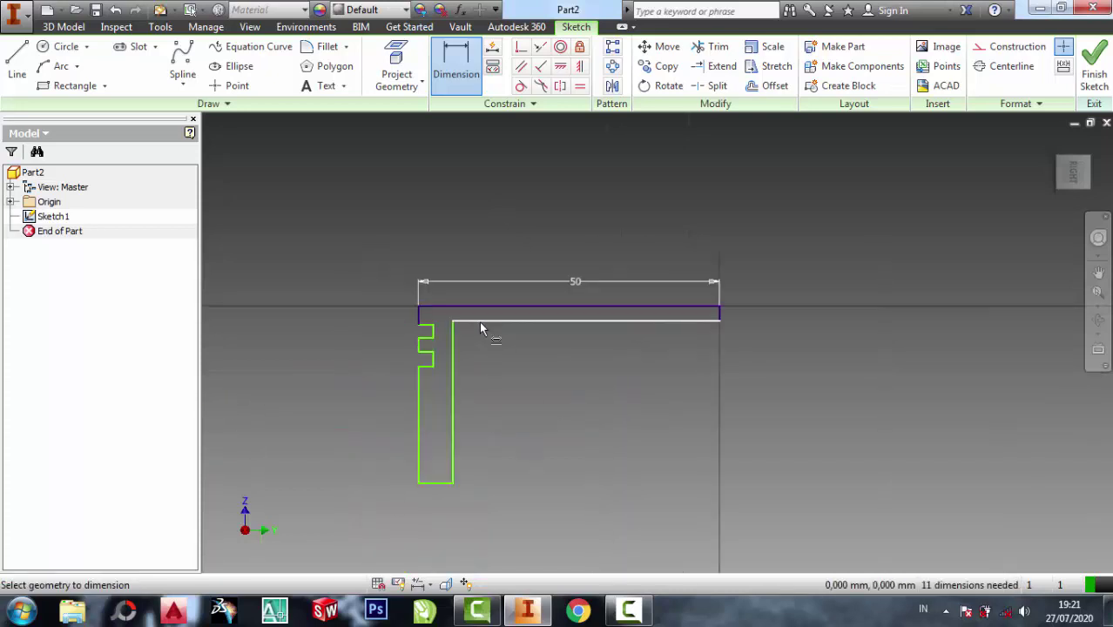
{"action": "left_click", "coordinate": [394, 453]}
{"action": "left_click", "coordinate": [363, 442]}
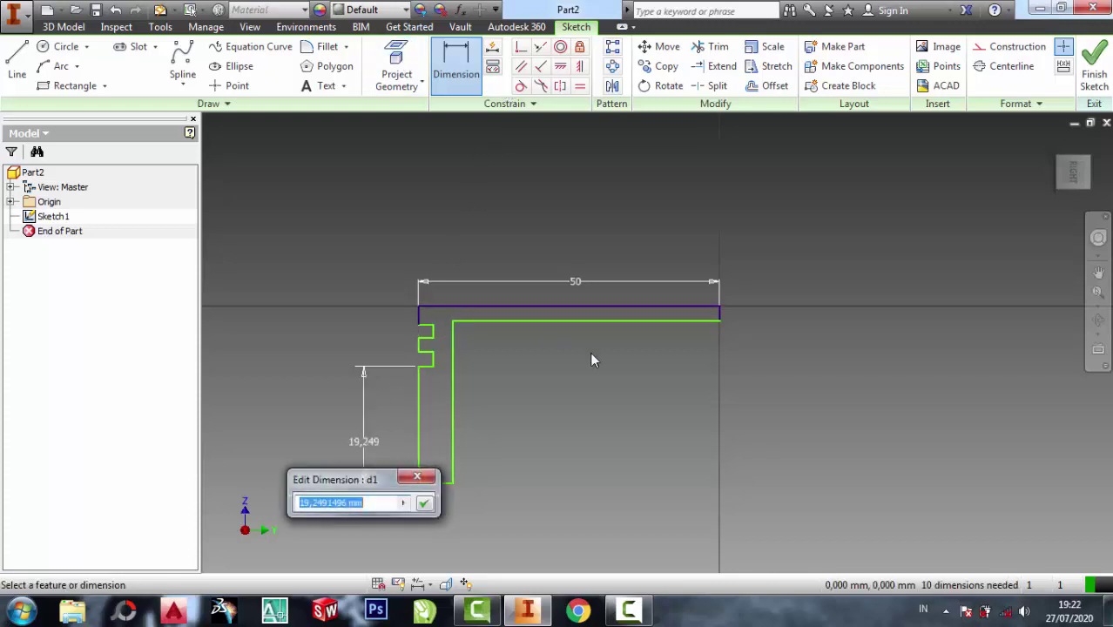
{"action": "type", "text": "100"}
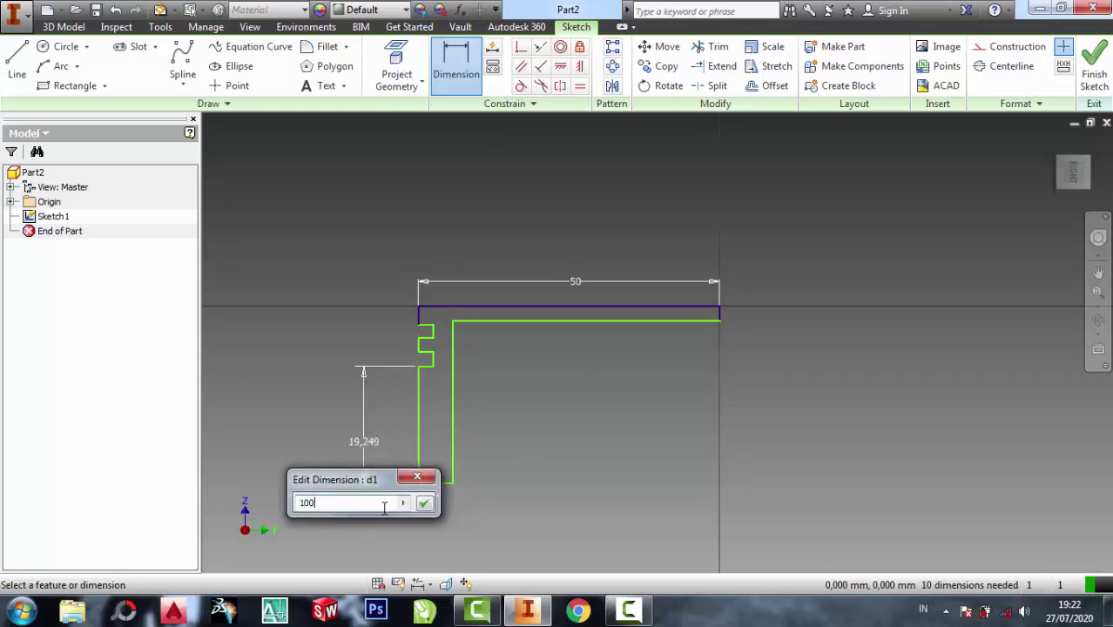
{"action": "left_click", "coordinate": [424, 505]}
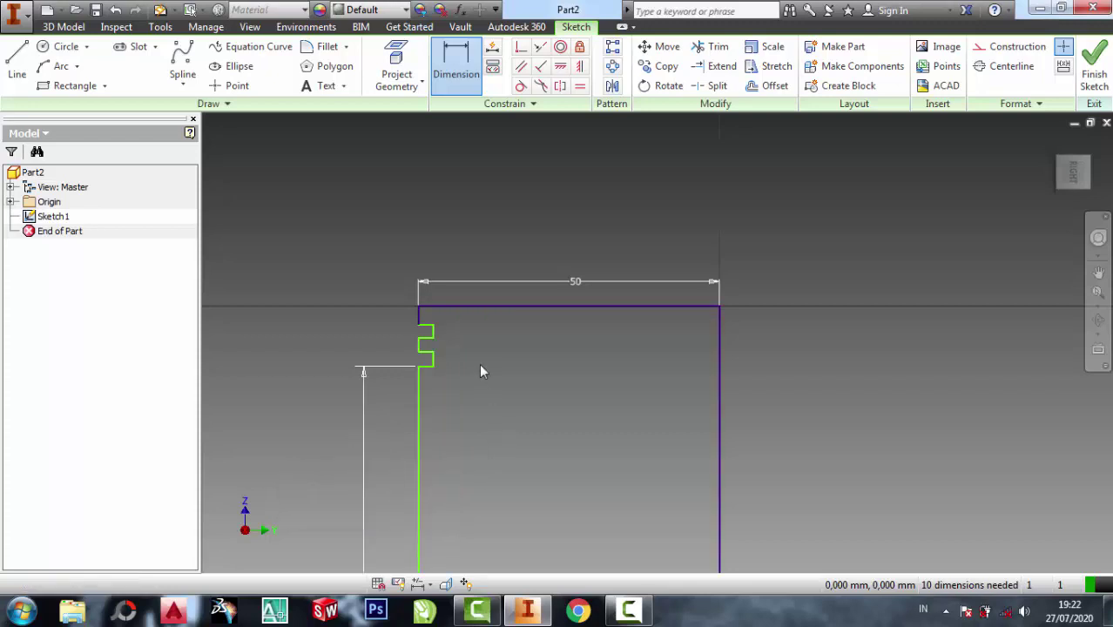
Step: Dimension the distance between the top edge and the inner horizontal edge to 20 mm
{"action": "scroll", "coordinate": [479, 363], "scroll_direction": "up", "scroll_amount": 5}
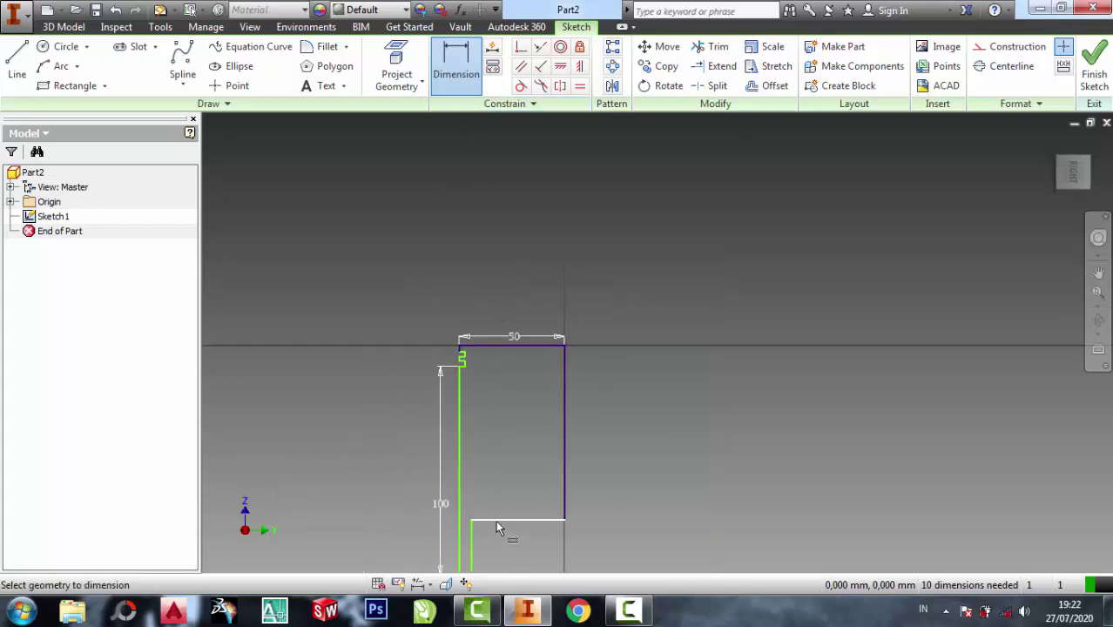
{"action": "left_click", "coordinate": [497, 521]}
{"action": "left_click", "coordinate": [519, 346]}
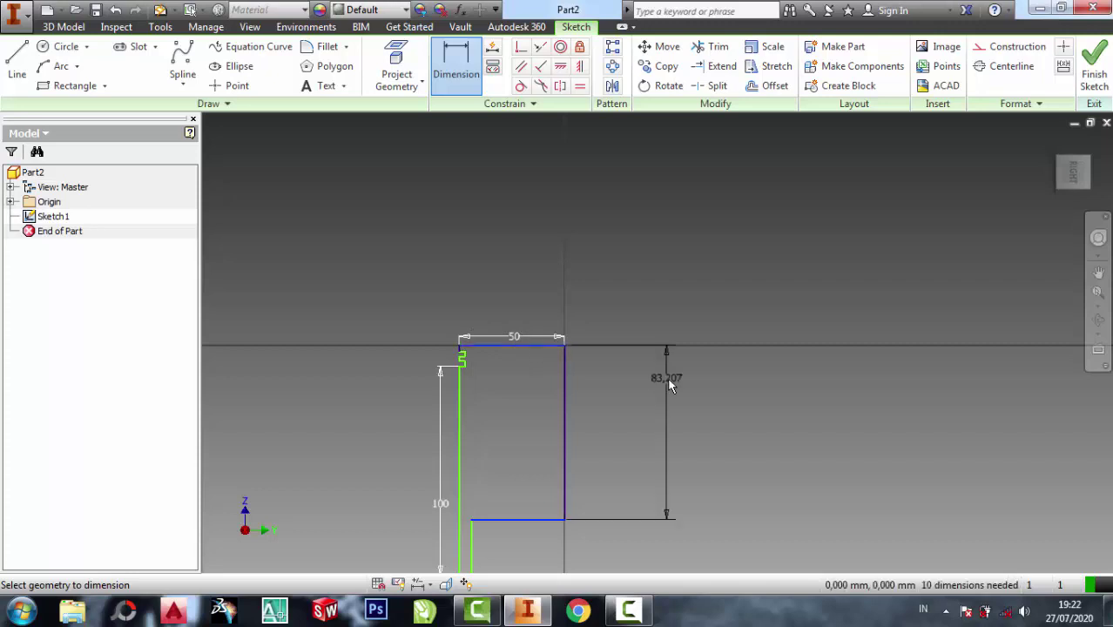
{"action": "left_click", "coordinate": [669, 382]}
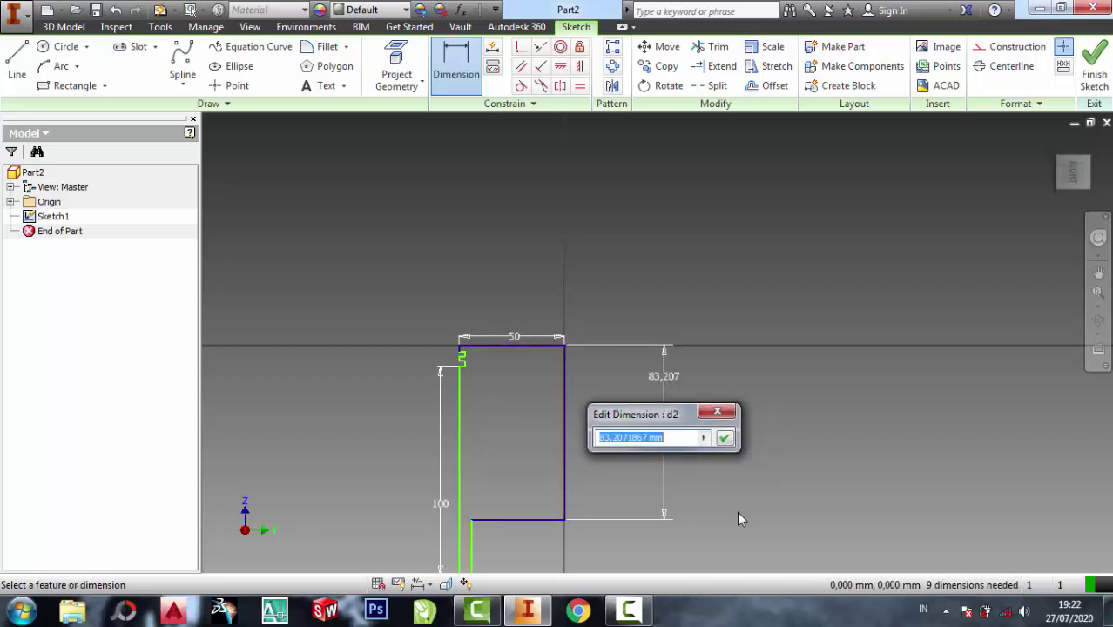
{"action": "type", "text": "20"}
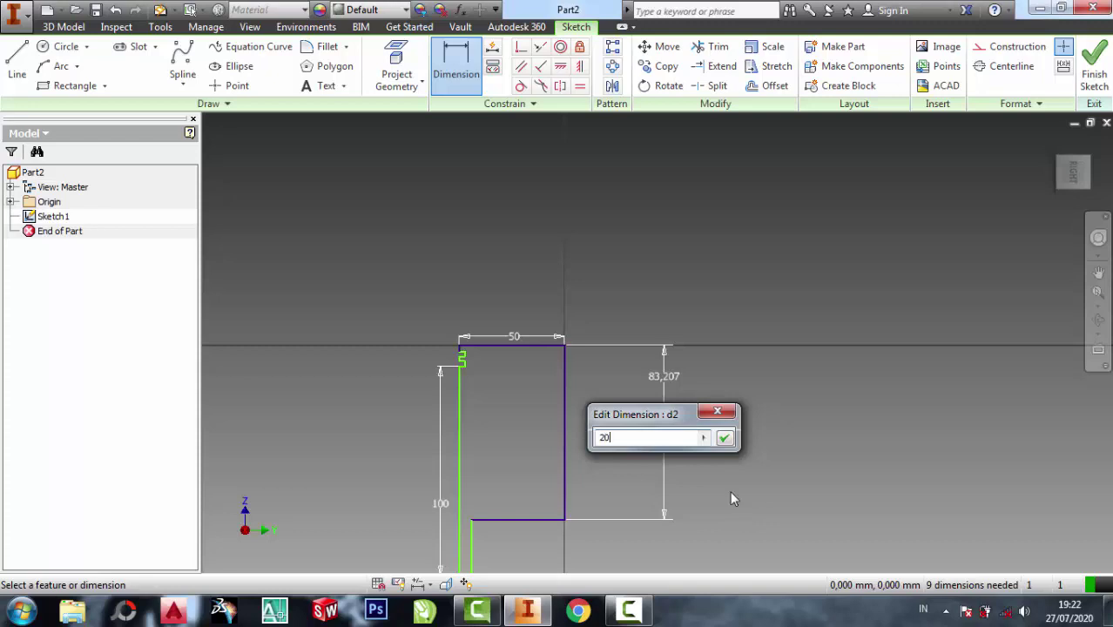
{"action": "left_click", "coordinate": [723, 439]}
Step: Dimension the short outer wall segment between the top edge and the first groove to 15 mm
{"action": "scroll", "coordinate": [515, 364], "scroll_direction": "up", "scroll_amount": 5}
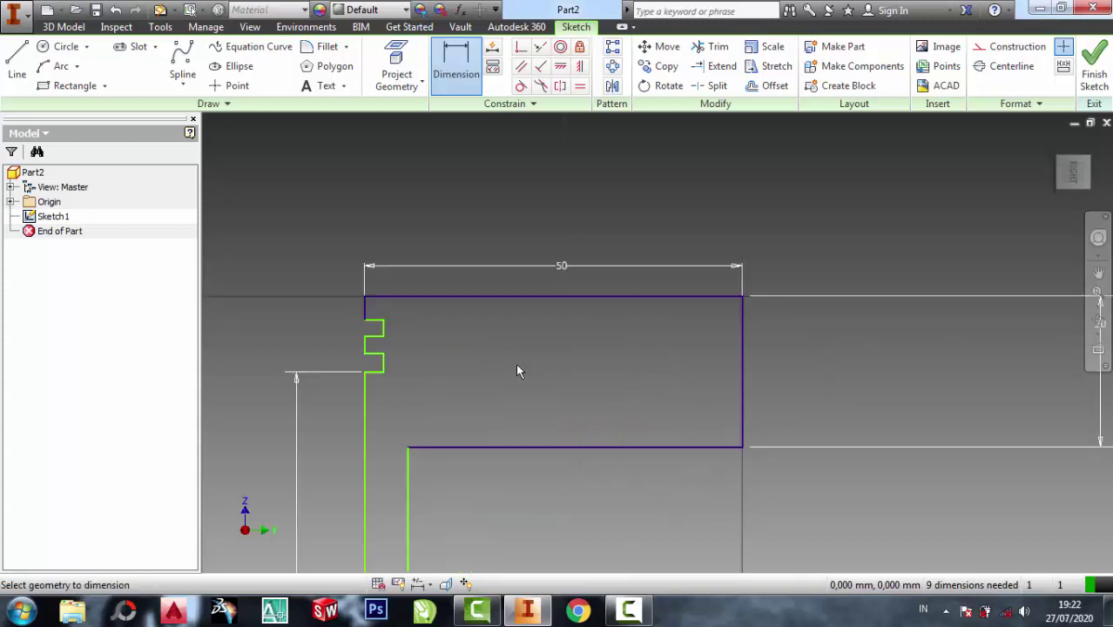
{"action": "scroll", "coordinate": [427, 337], "scroll_direction": "up", "scroll_amount": 4}
{"action": "left_click", "coordinate": [430, 315]}
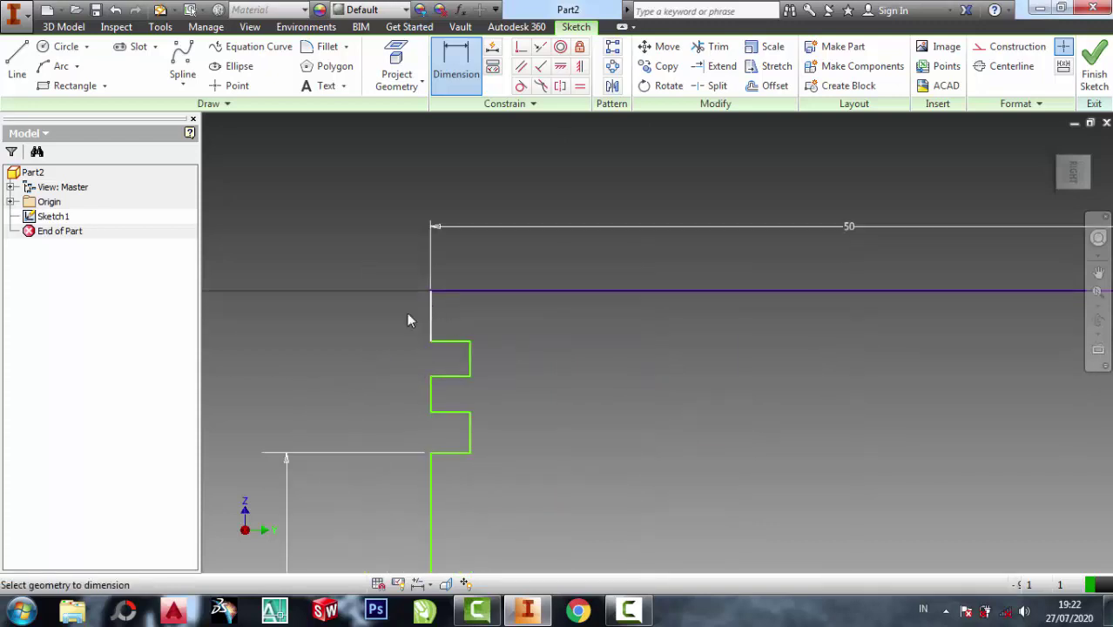
{"action": "left_click", "coordinate": [312, 322]}
{"action": "scroll", "coordinate": [546, 348], "scroll_direction": "down", "scroll_amount": 4}
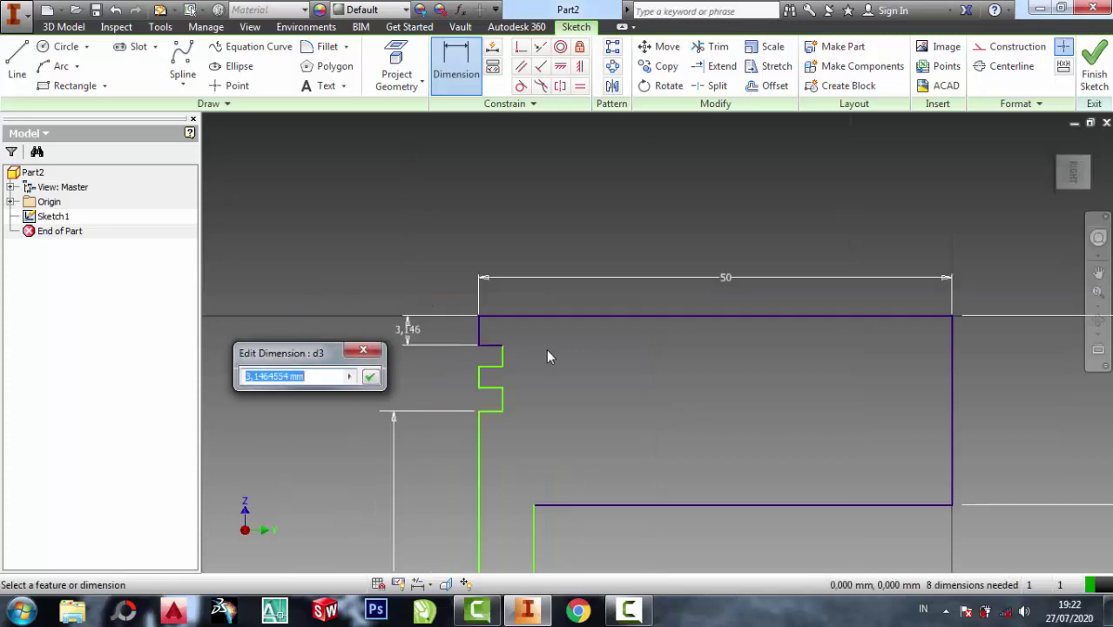
{"action": "scroll", "coordinate": [547, 349], "scroll_direction": "up", "scroll_amount": 3}
{"action": "type", "text": "1"}
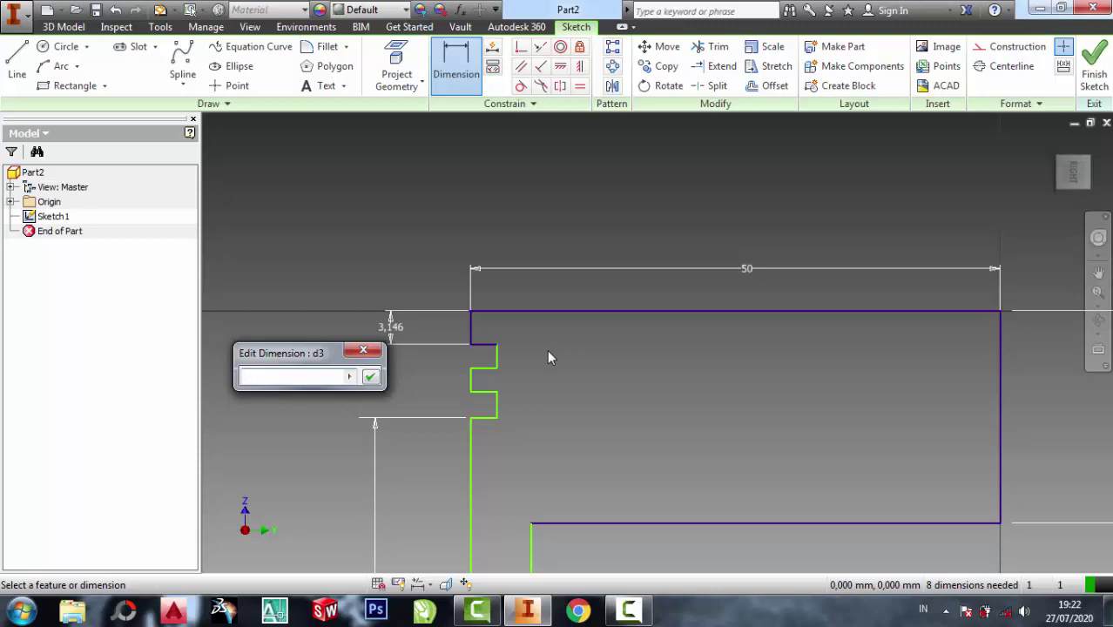
{"action": "type", "text": "5"}
{"action": "key", "text": "Return"}
{"action": "scroll", "coordinate": [567, 441], "scroll_direction": "down", "scroll_amount": 3}
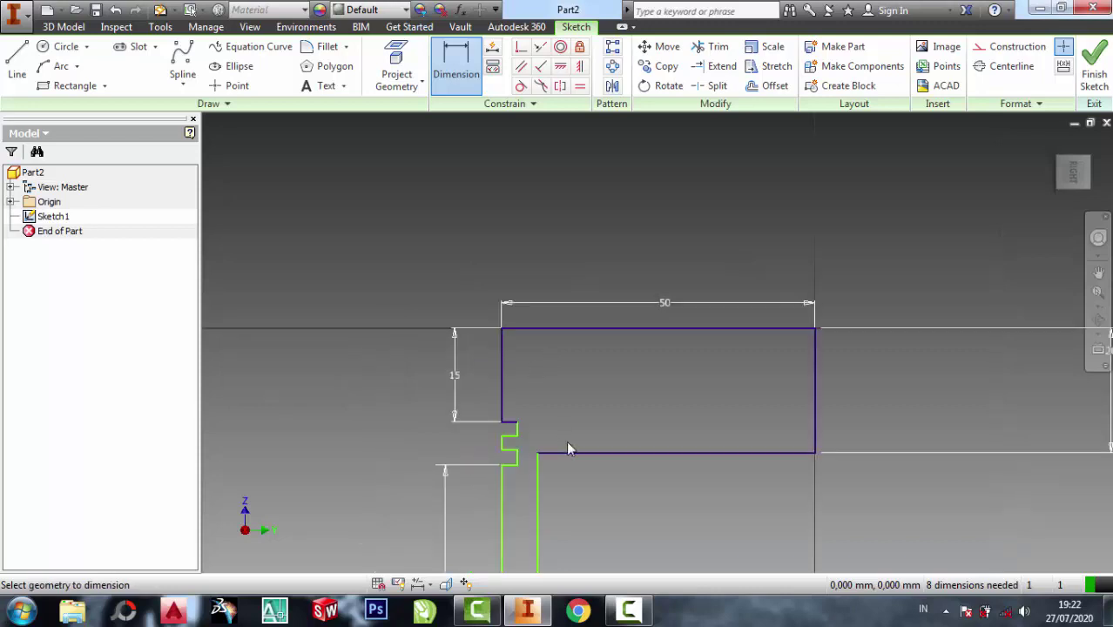
Step: Dimension the short bottom edge of the long vertical wall to 15 mm
{"action": "scroll", "coordinate": [567, 447], "scroll_direction": "up", "scroll_amount": 3}
{"action": "scroll", "coordinate": [591, 448], "scroll_direction": "down", "scroll_amount": 2}
{"action": "scroll", "coordinate": [545, 431], "scroll_direction": "up", "scroll_amount": 3}
{"action": "scroll", "coordinate": [548, 435], "scroll_direction": "down", "scroll_amount": 5}
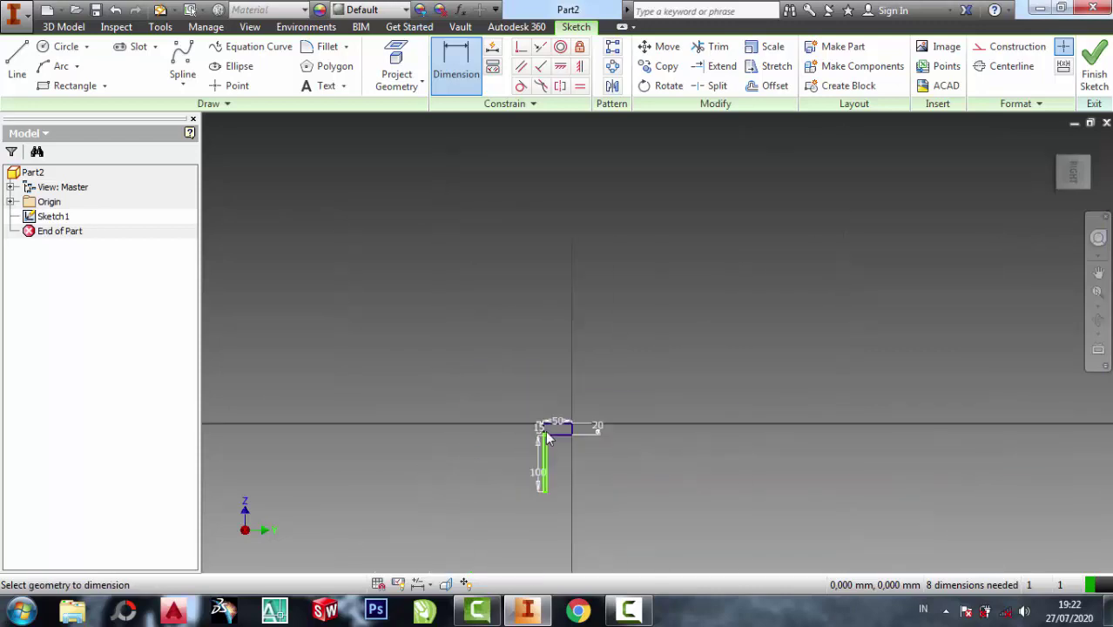
{"action": "scroll", "coordinate": [541, 506], "scroll_direction": "up", "scroll_amount": 6}
{"action": "left_click", "coordinate": [534, 534]}
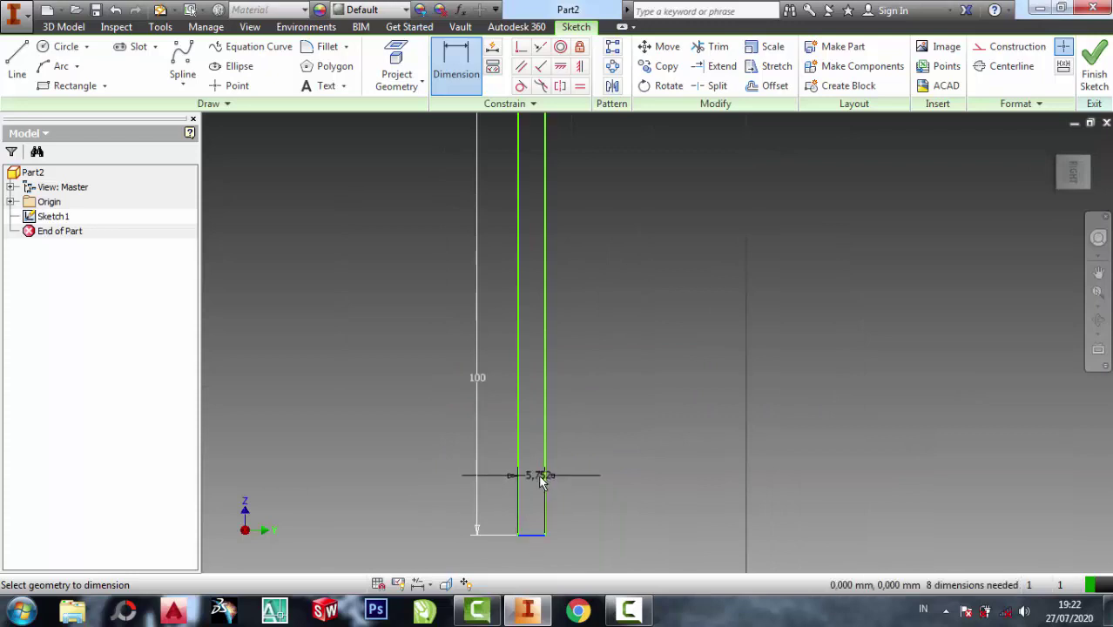
{"action": "left_click", "coordinate": [538, 480]}
{"action": "type", "text": "1"}
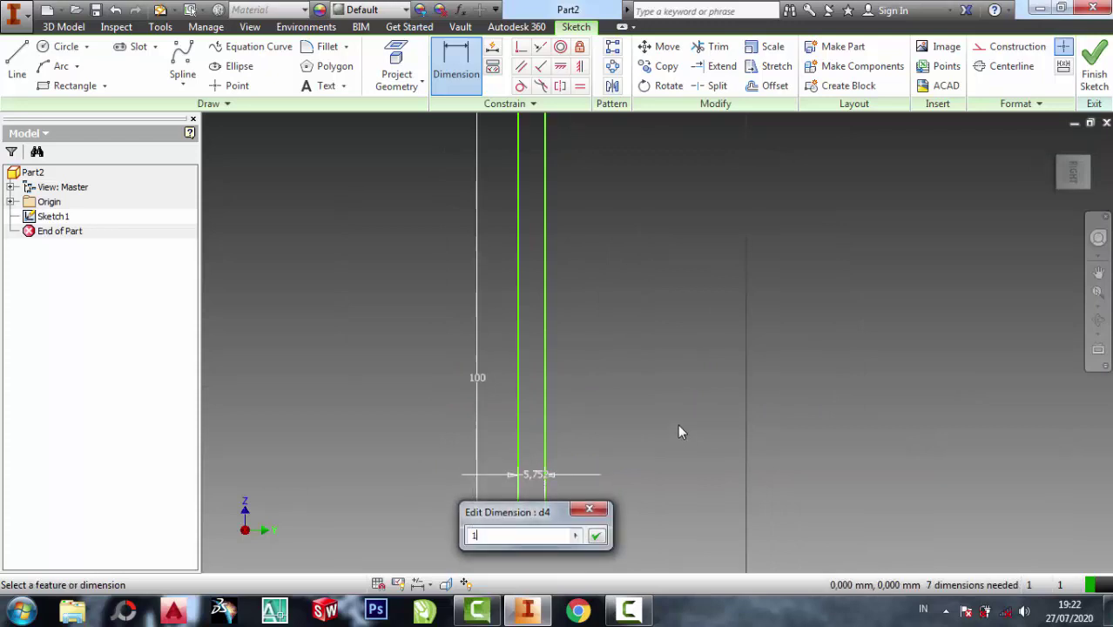
{"action": "type", "text": "5"}
{"action": "key", "text": "Return"}
Step: Dimension the top edge of the upper groove to a depth of 10 mm
{"action": "scroll", "coordinate": [649, 366], "scroll_direction": "down", "scroll_amount": 3}
{"action": "scroll", "coordinate": [610, 326], "scroll_direction": "up", "scroll_amount": 2}
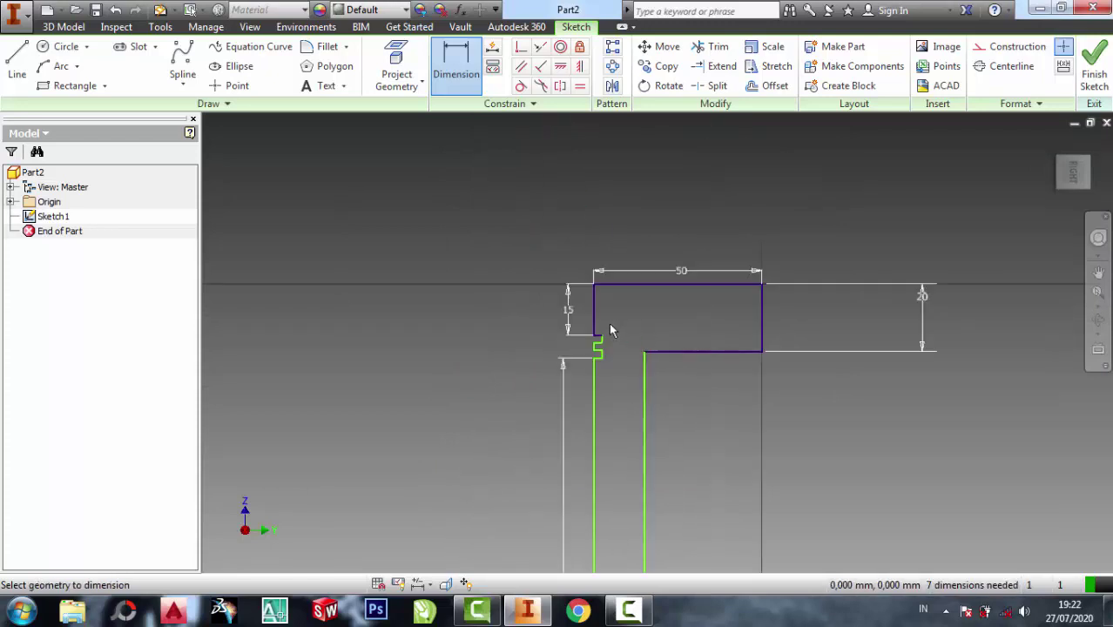
{"action": "scroll", "coordinate": [610, 330], "scroll_direction": "up", "scroll_amount": 3}
{"action": "left_click", "coordinate": [582, 334]}
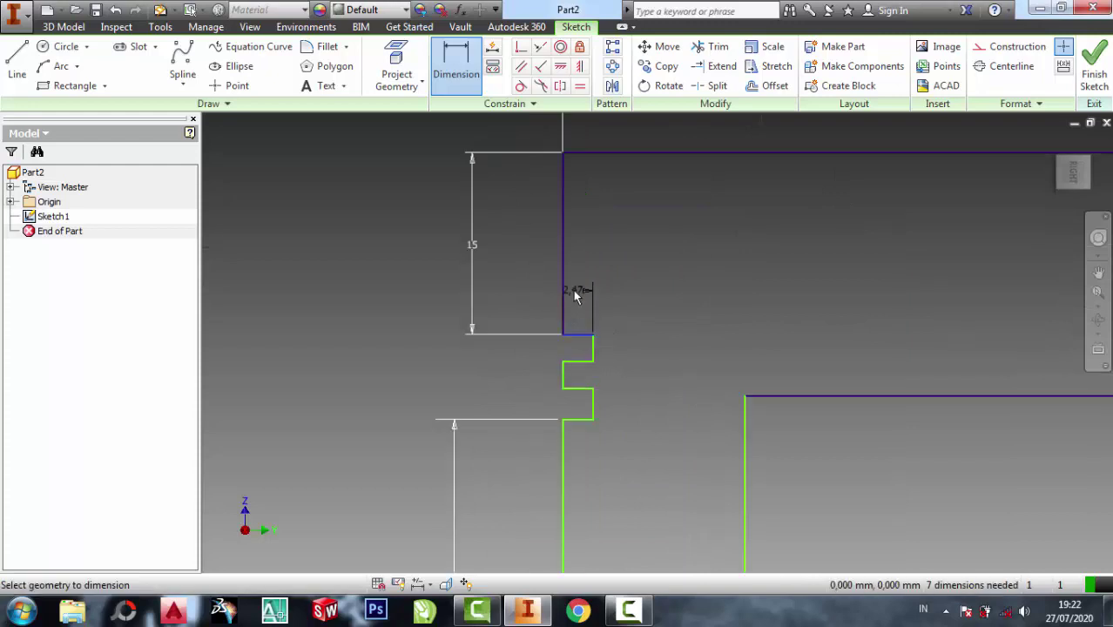
{"action": "left_click", "coordinate": [582, 289]}
{"action": "type", "text": "10"}
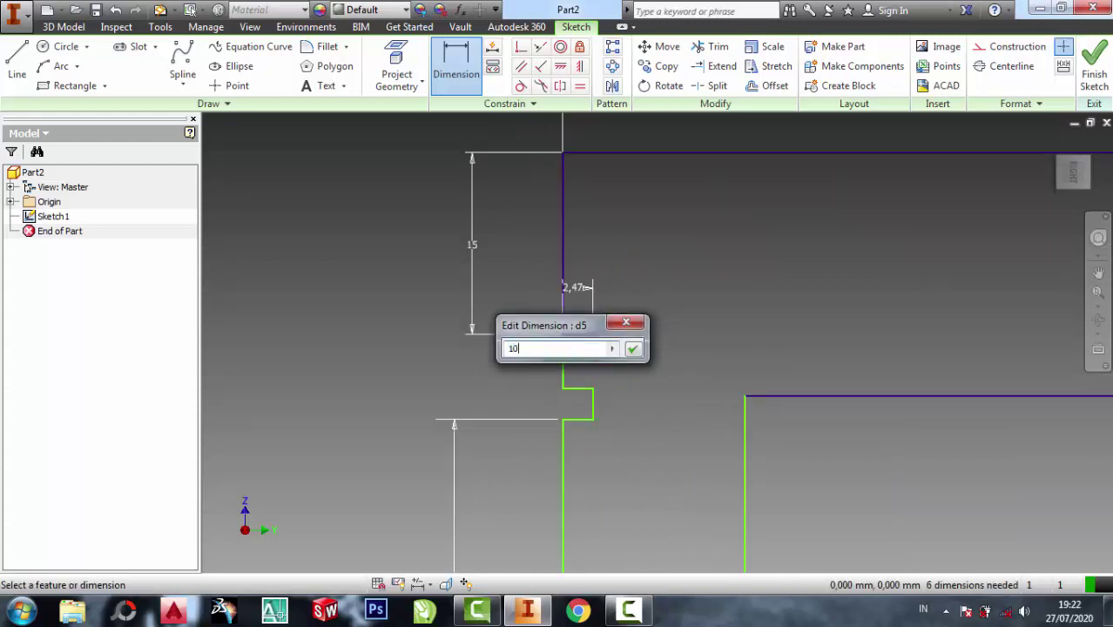
{"action": "key", "text": "Return"}
Step: Dimension the upper groove's inner vertical wall and its lower horizontal edge to 10 mm each
{"action": "left_click", "coordinate": [685, 353]}
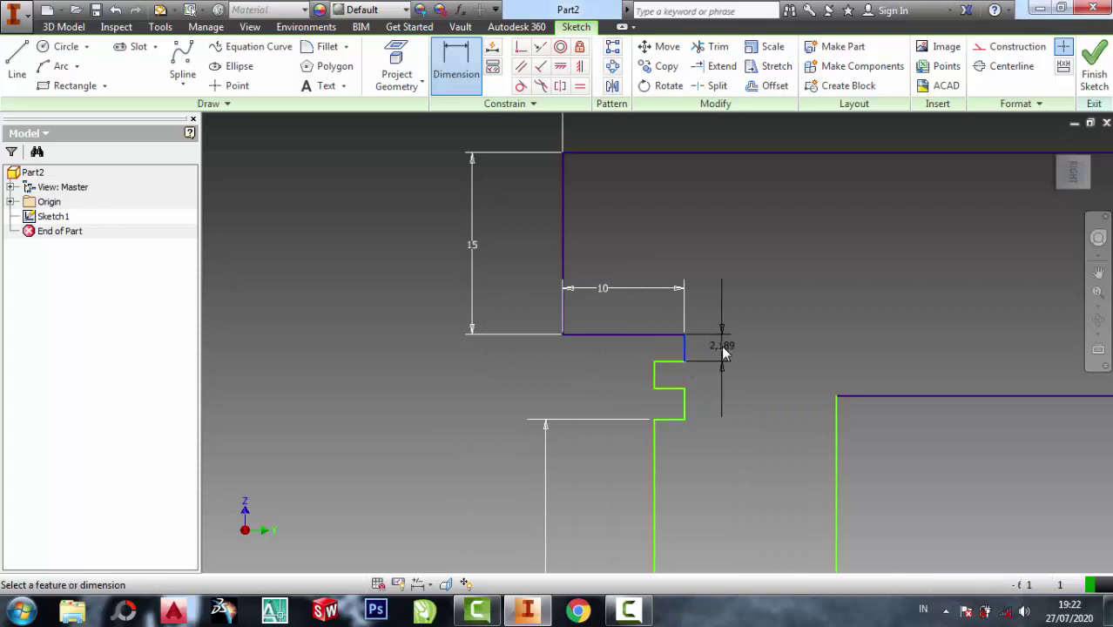
{"action": "left_click", "coordinate": [721, 345]}
{"action": "type", "text": "10"}
{"action": "key", "text": "Return"}
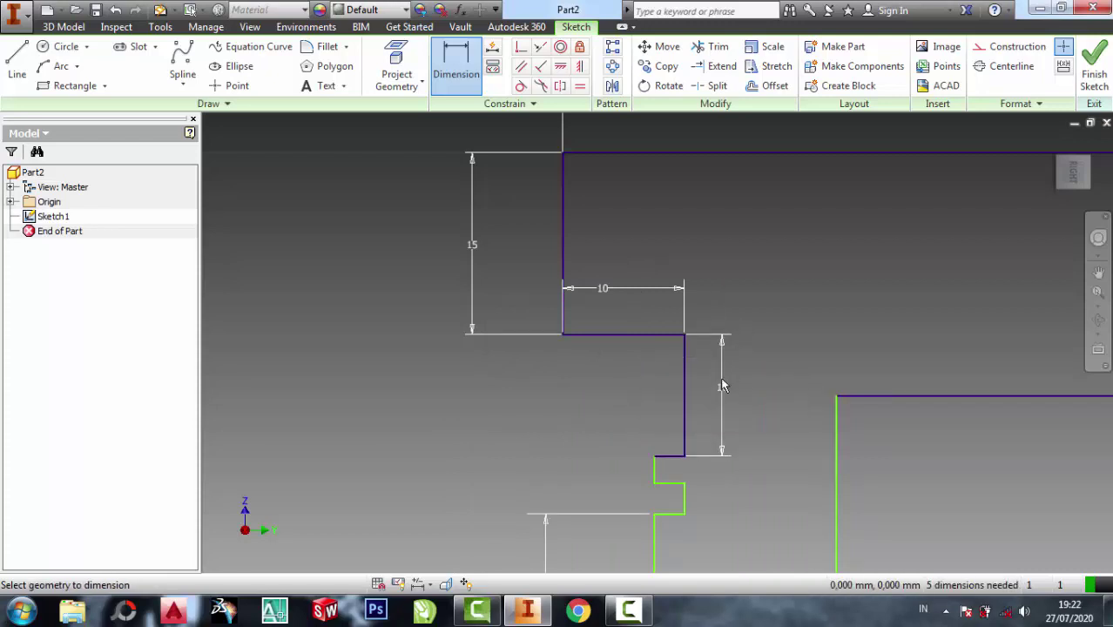
{"action": "left_click", "coordinate": [673, 459]}
{"action": "left_click", "coordinate": [665, 413]}
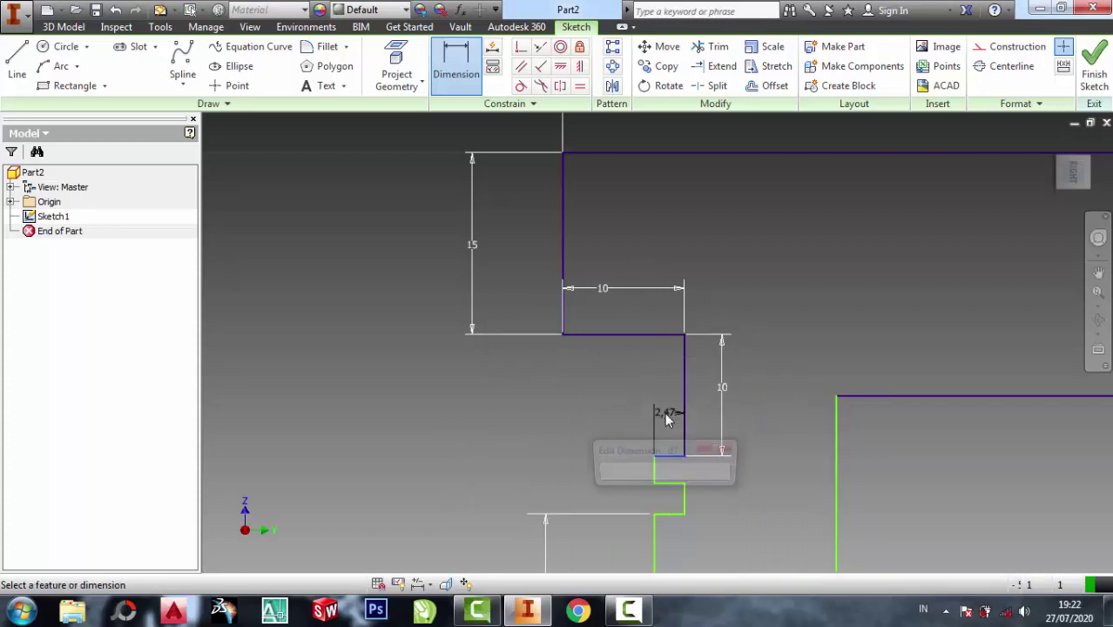
{"action": "type", "text": "10"}
{"action": "key", "text": "Return"}
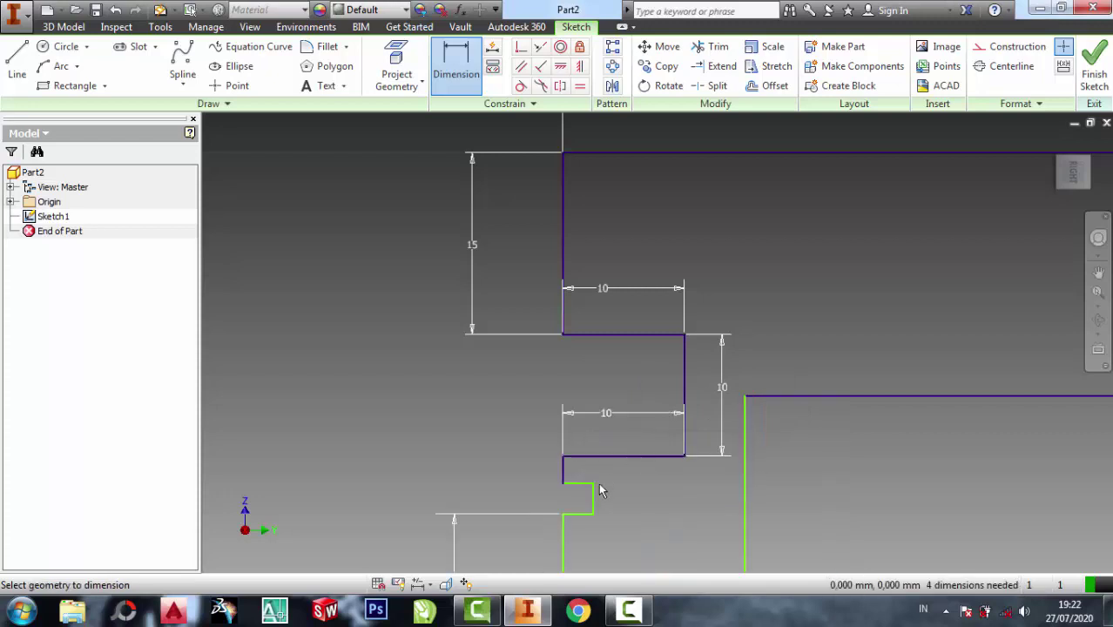
Step: Dimension the outer wall segment between the two grooves to 10 mm
{"action": "left_click", "coordinate": [563, 470]}
{"action": "left_click", "coordinate": [515, 473]}
{"action": "type", "text": "10"}
{"action": "key", "text": "Return"}
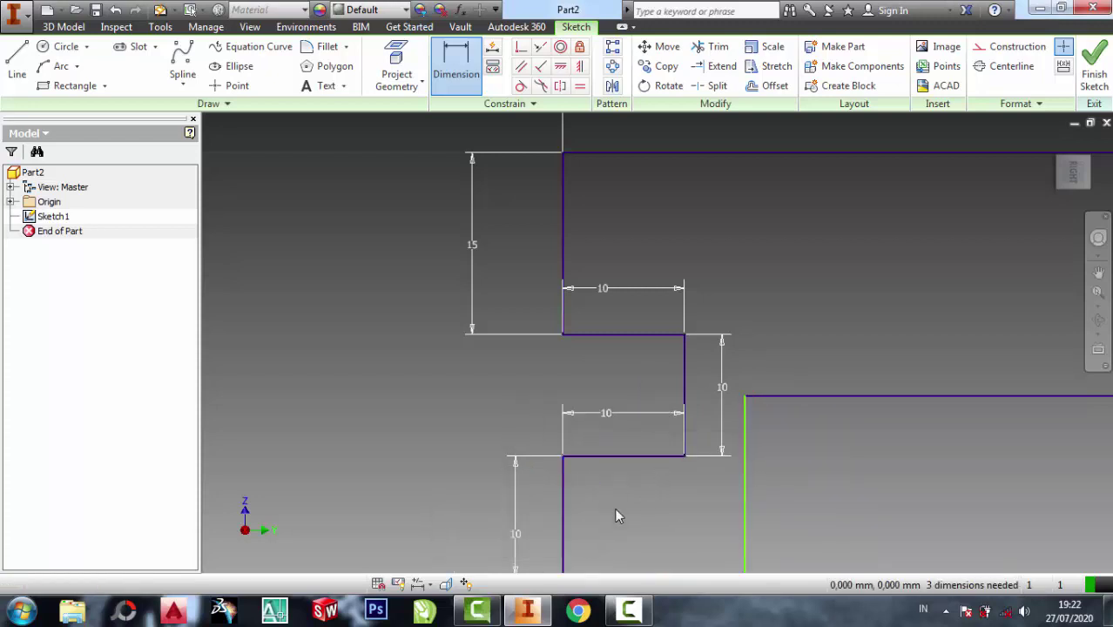
Step: Dimension the lower groove's inner vertical wall to 5 mm and its top horizontal edge to 10 mm
{"action": "scroll", "coordinate": [614, 510], "scroll_direction": "down", "scroll_amount": 3}
{"action": "scroll", "coordinate": [581, 524], "scroll_direction": "up", "scroll_amount": 3}
{"action": "left_click", "coordinate": [557, 503]}
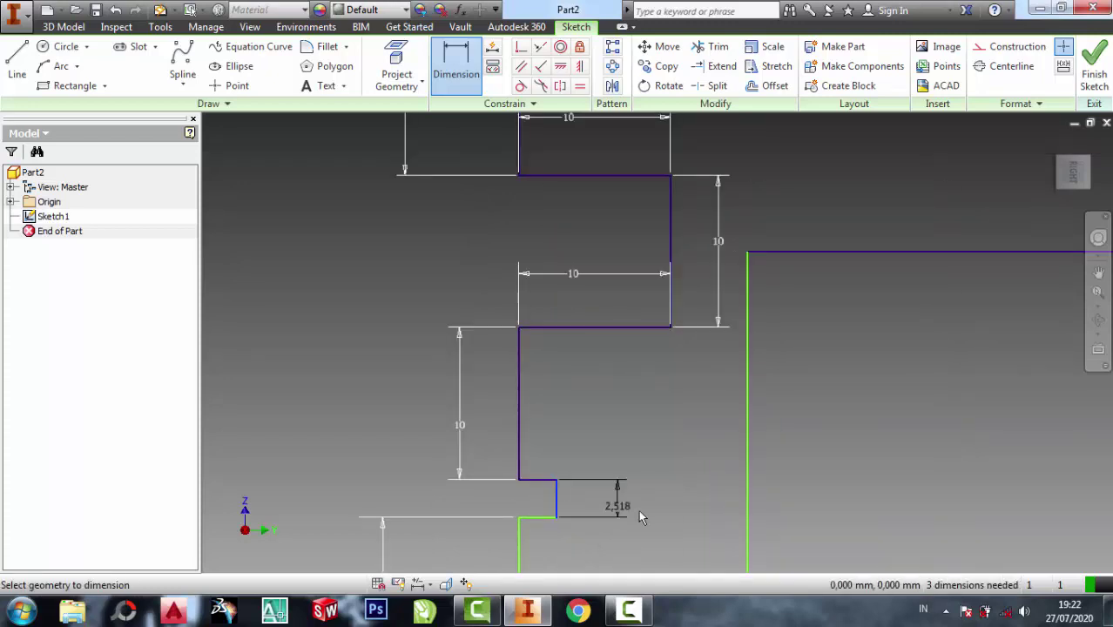
{"action": "left_click", "coordinate": [659, 468]}
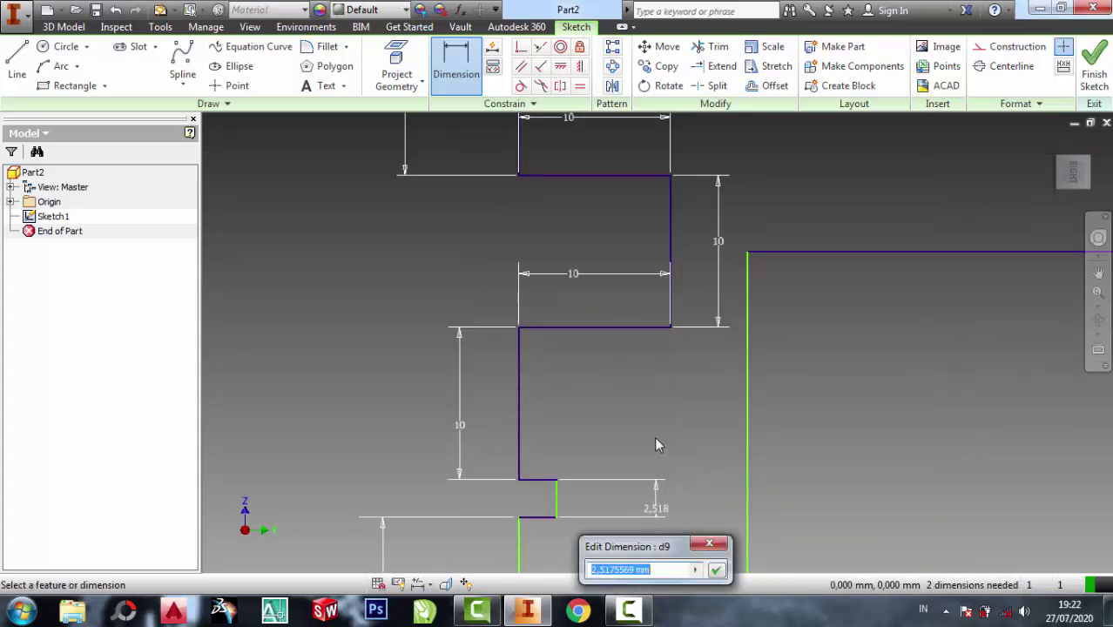
{"action": "type", "text": "5"}
{"action": "key", "text": "Return"}
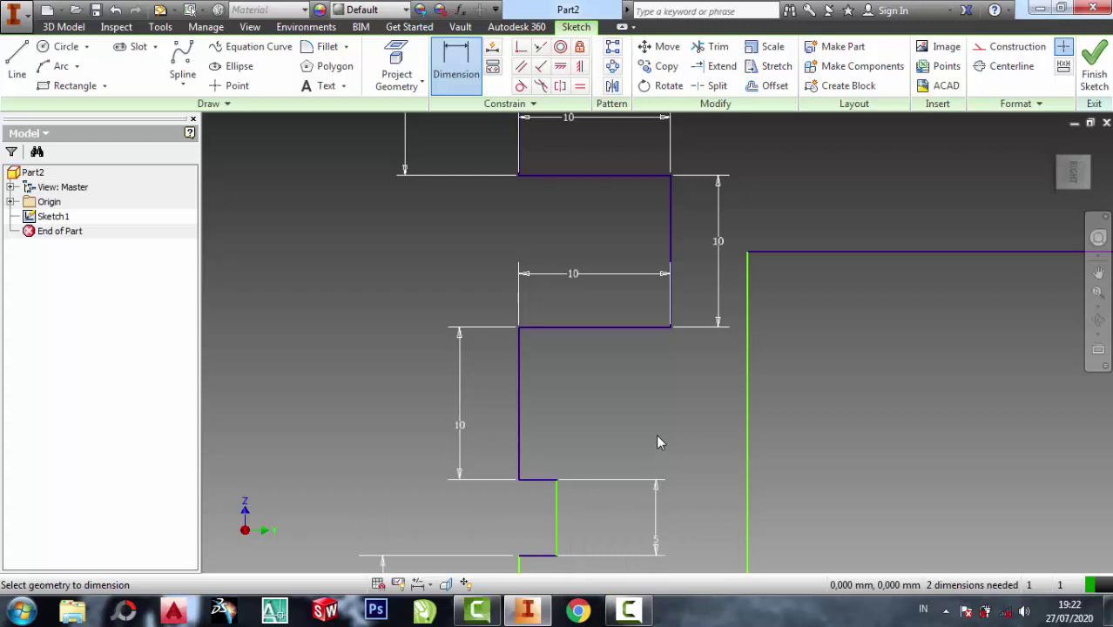
{"action": "left_click", "coordinate": [547, 479]}
{"action": "left_click", "coordinate": [547, 440]}
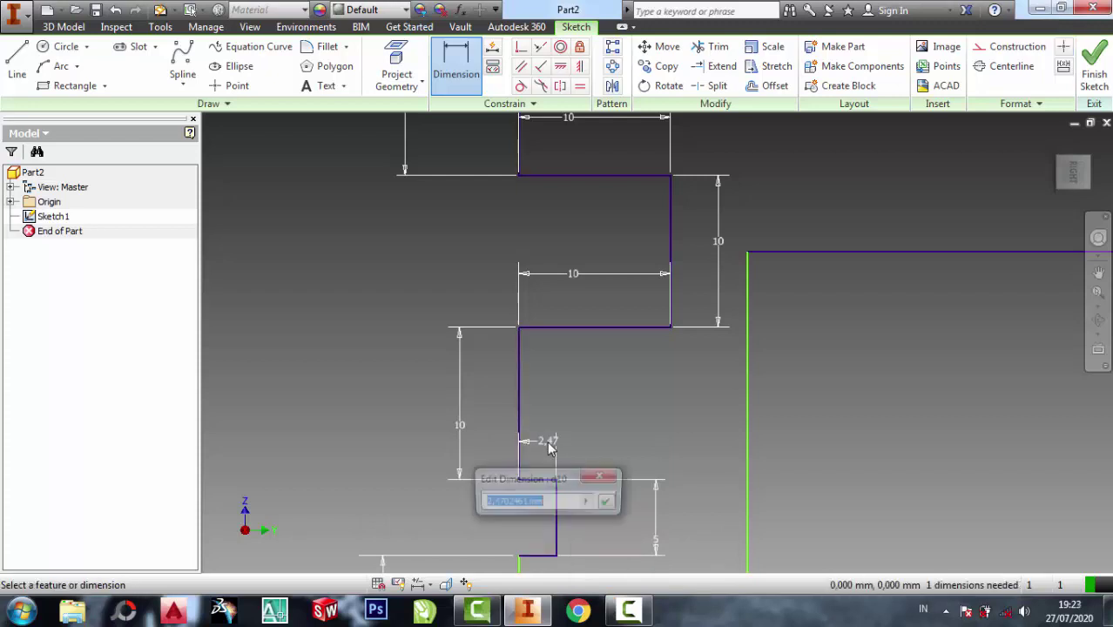
{"action": "type", "text": "10"}
{"action": "key", "text": "Return"}
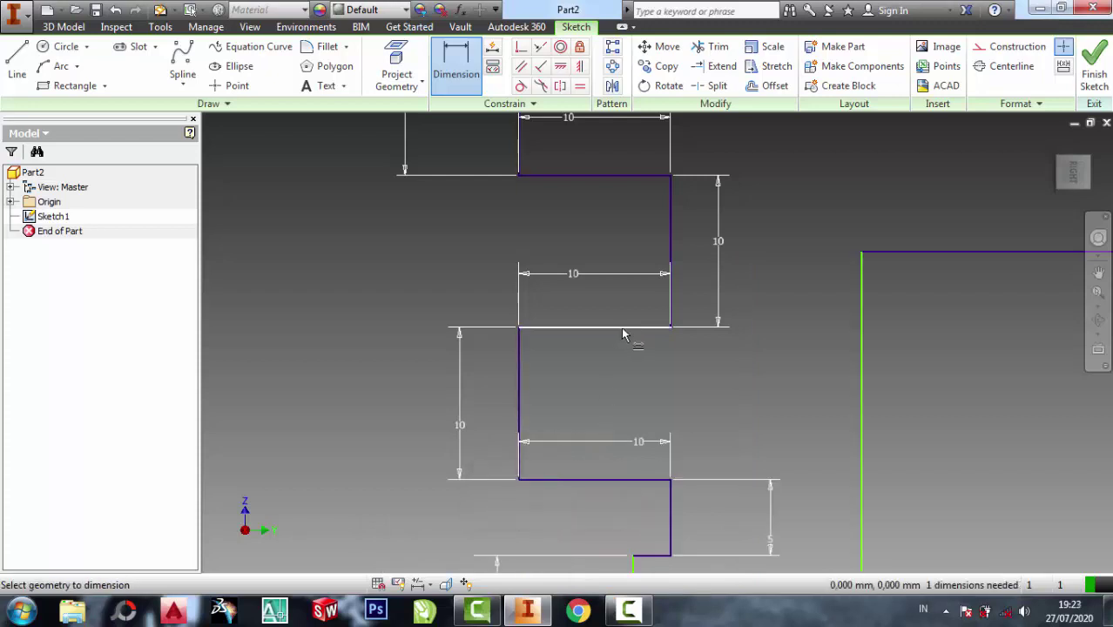
Step: Set the height dimension of the upper groove's inner wall to 5 mm
{"action": "double_click", "coordinate": [717, 243]}
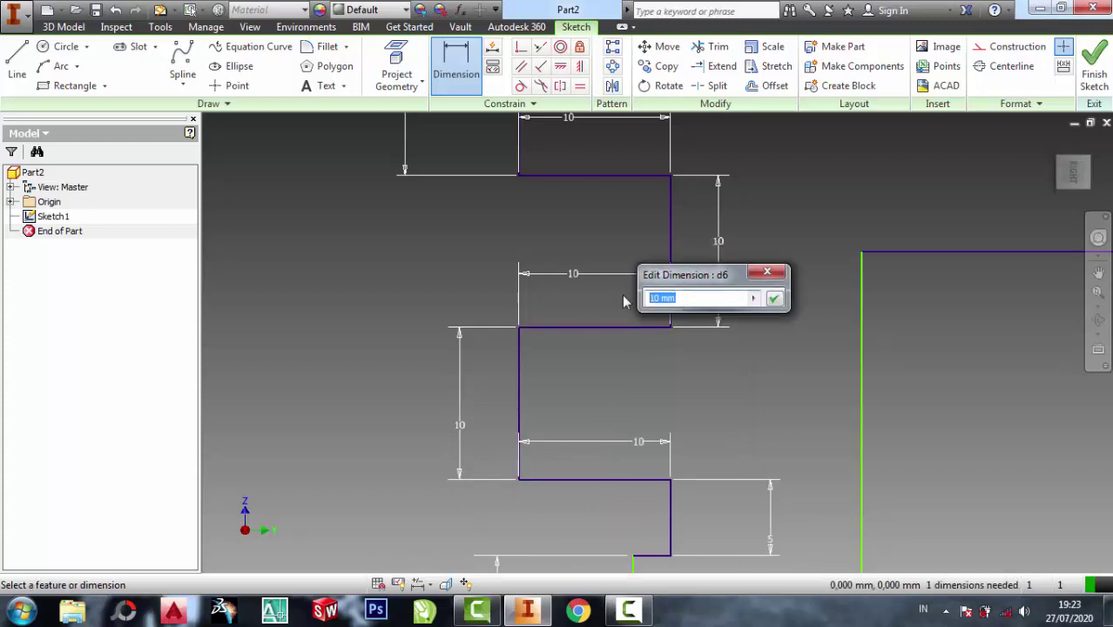
{"action": "type", "text": "5"}
{"action": "key", "text": "Return"}
Step: Dimension the bottom horizontal edge of the lower groove to 10 mm
{"action": "scroll", "coordinate": [624, 301], "scroll_direction": "up", "scroll_amount": 2}
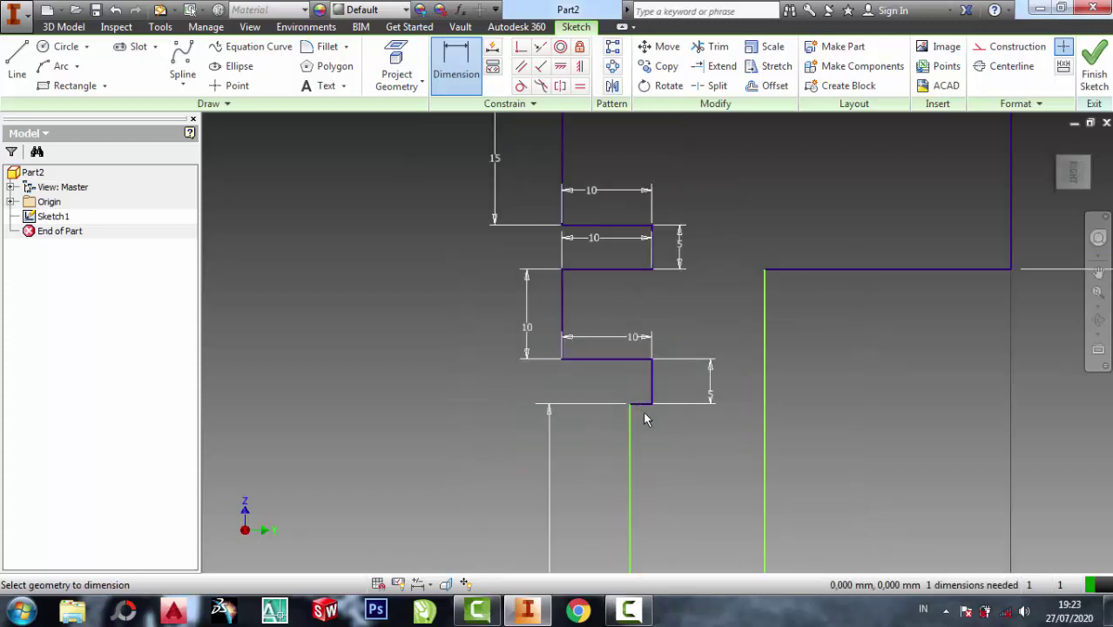
{"action": "left_click", "coordinate": [641, 404]}
{"action": "left_click", "coordinate": [651, 462]}
{"action": "type", "text": "10"}
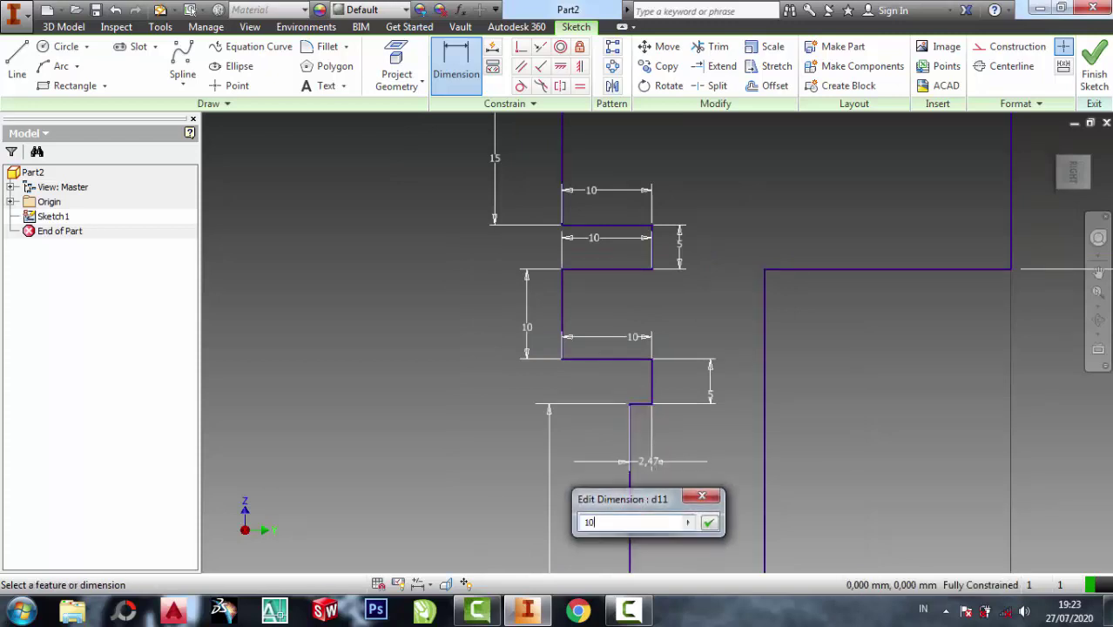
{"action": "key", "text": "Return"}
Step: Set the distance between the profile's top edge and the inner horizontal edge to 15 mm
{"action": "scroll", "coordinate": [622, 407], "scroll_direction": "up", "scroll_amount": 3}
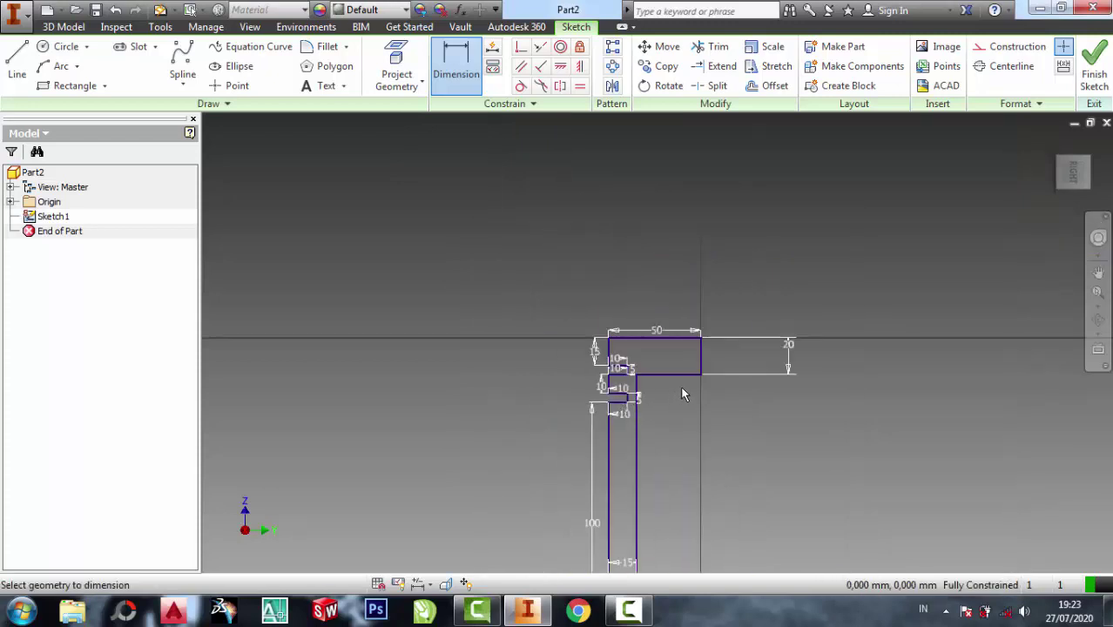
{"action": "scroll", "coordinate": [681, 388], "scroll_direction": "down", "scroll_amount": 3}
{"action": "left_click", "coordinate": [883, 305]}
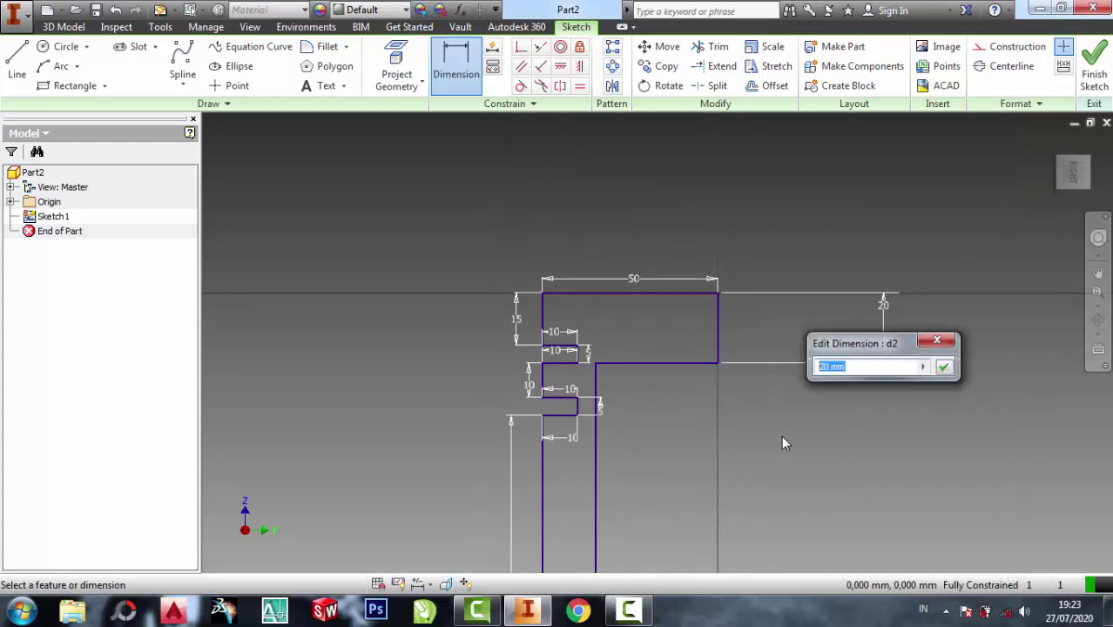
{"action": "type", "text": "10"}
{"action": "key", "text": "BackSpace"}
{"action": "type", "text": "5"}
{"action": "key", "text": "Return"}
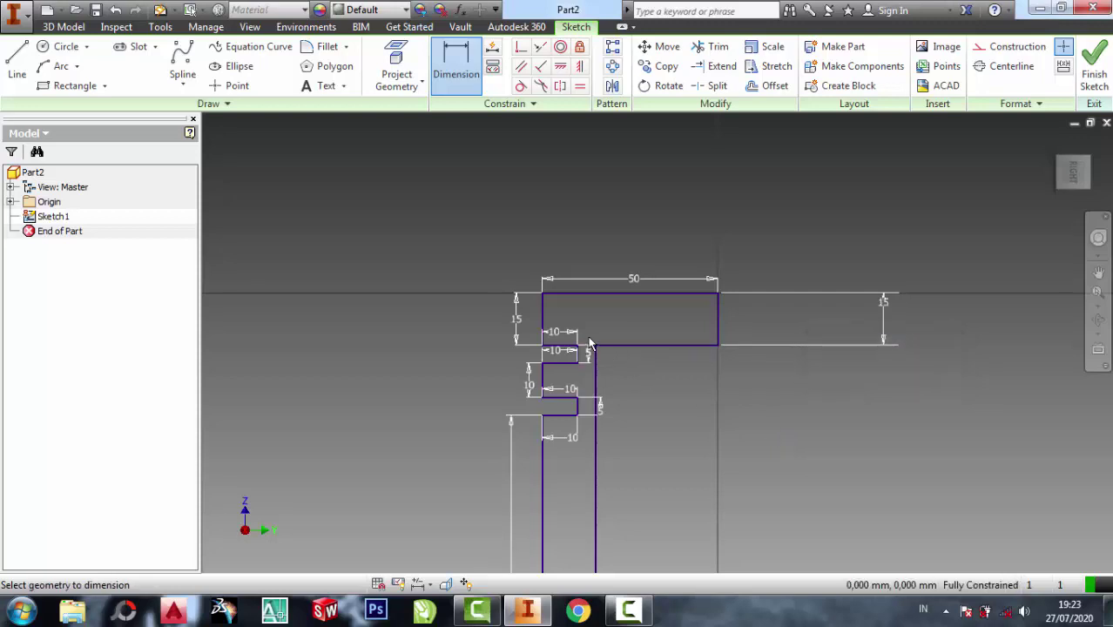
Step: Set the length dimension of the profile's top edge to 100 mm
{"action": "scroll", "coordinate": [623, 448], "scroll_direction": "down", "scroll_amount": 3}
{"action": "scroll", "coordinate": [630, 522], "scroll_direction": "down", "scroll_amount": 2}
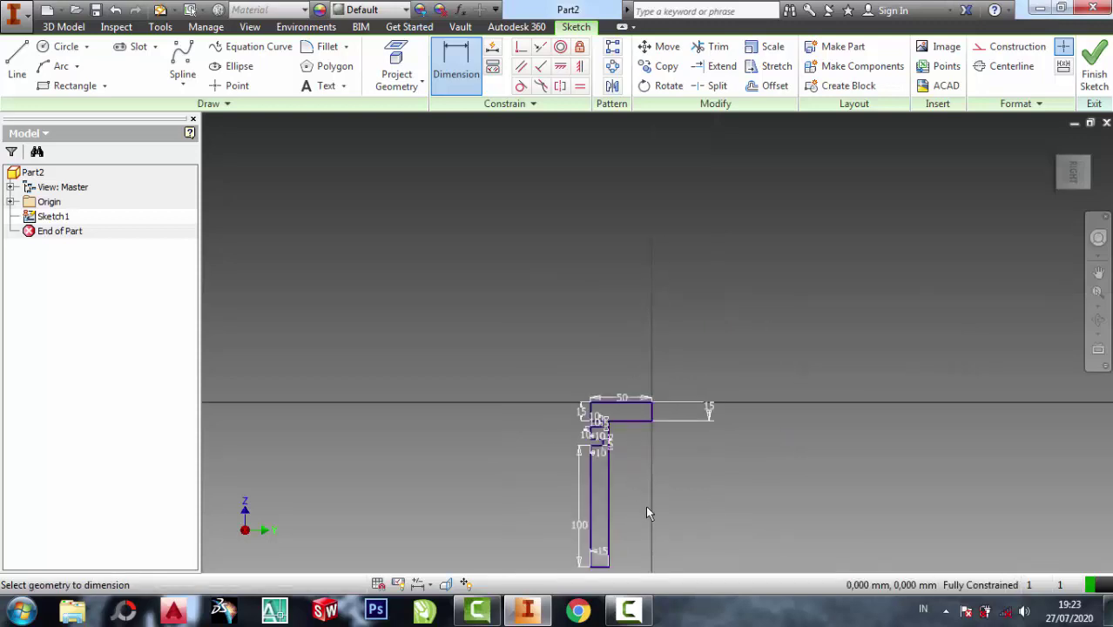
{"action": "scroll", "coordinate": [611, 454], "scroll_direction": "up", "scroll_amount": 3}
{"action": "scroll", "coordinate": [602, 460], "scroll_direction": "down", "scroll_amount": 5}
{"action": "scroll", "coordinate": [564, 469], "scroll_direction": "up", "scroll_amount": 3}
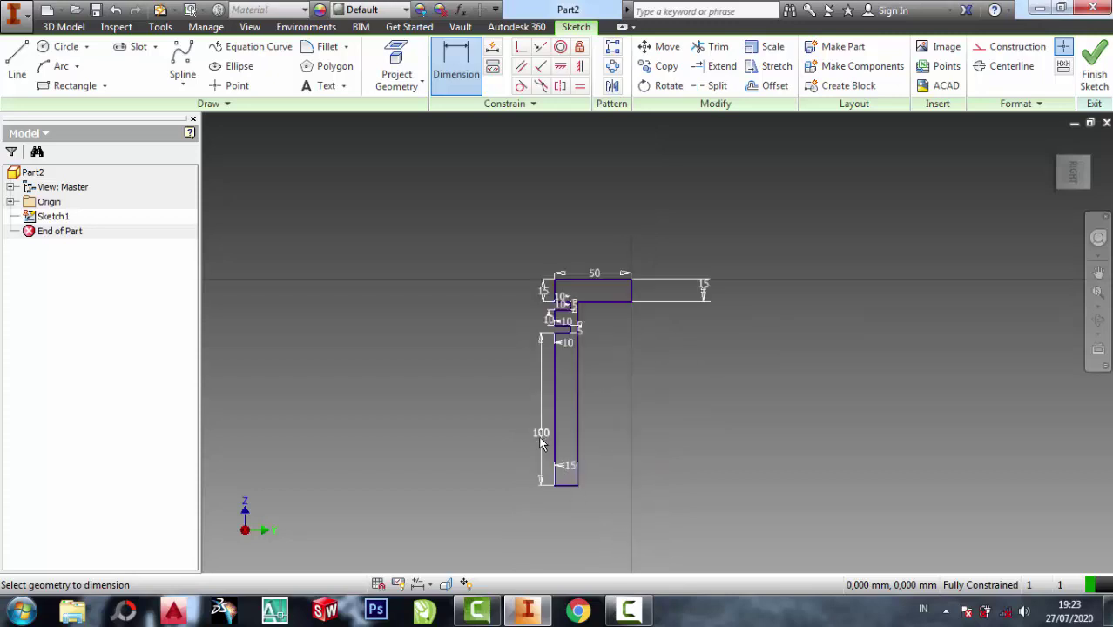
{"action": "scroll", "coordinate": [632, 240], "scroll_direction": "up", "scroll_amount": 3}
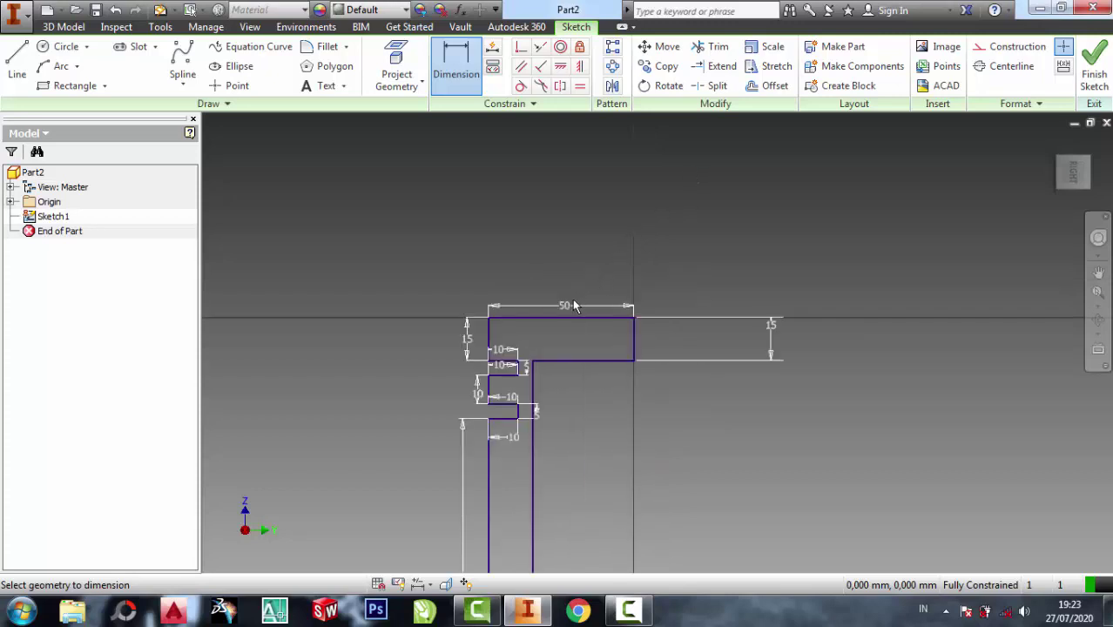
{"action": "left_click", "coordinate": [569, 306]}
{"action": "left_click_drag", "start_coordinate": [524, 364], "coordinate": [505, 364]}
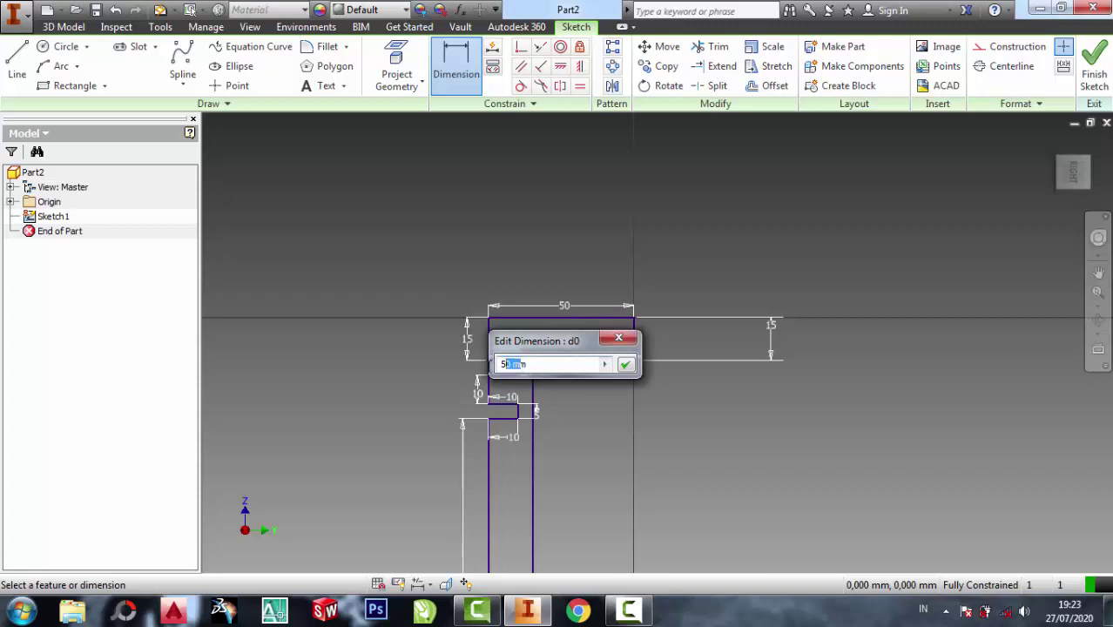
{"action": "type", "text": "100"}
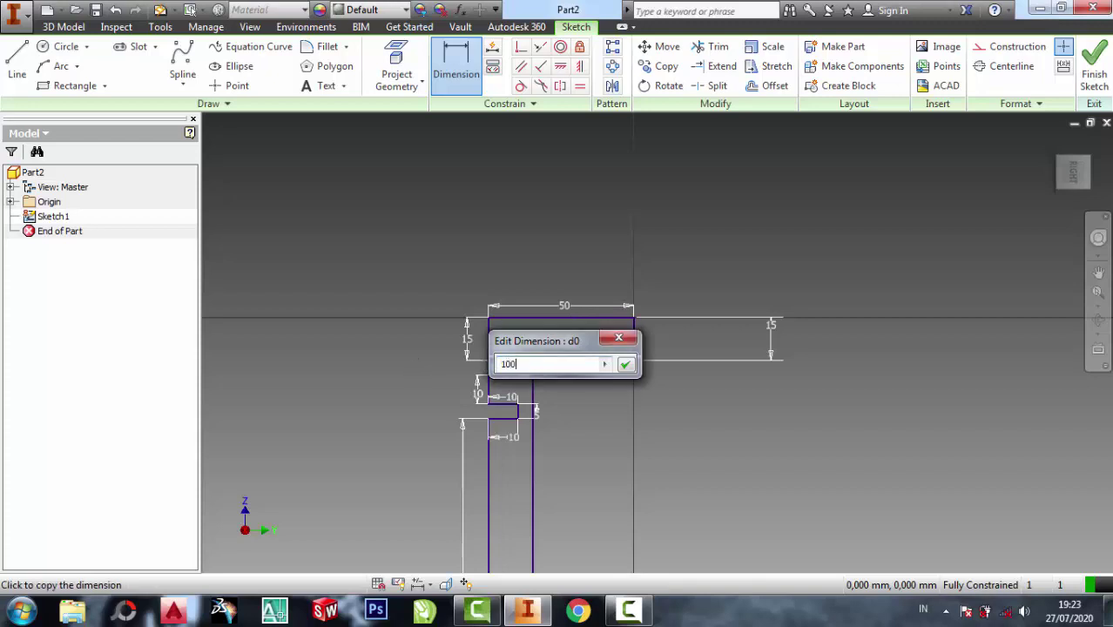
{"action": "key", "text": "Return"}
Step: Try a 10 mm sketch fillet on the profile's outer top corner and undo it
{"action": "scroll", "coordinate": [662, 410], "scroll_direction": "down", "scroll_amount": 3}
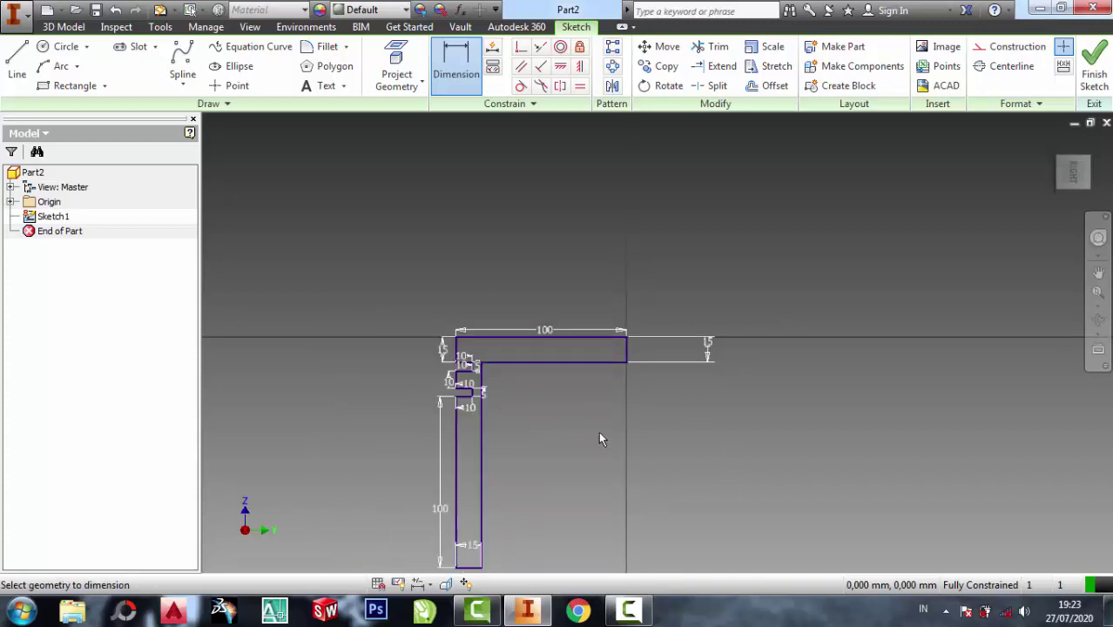
{"action": "scroll", "coordinate": [598, 433], "scroll_direction": "up", "scroll_amount": 1}
{"action": "scroll", "coordinate": [487, 360], "scroll_direction": "up", "scroll_amount": 2}
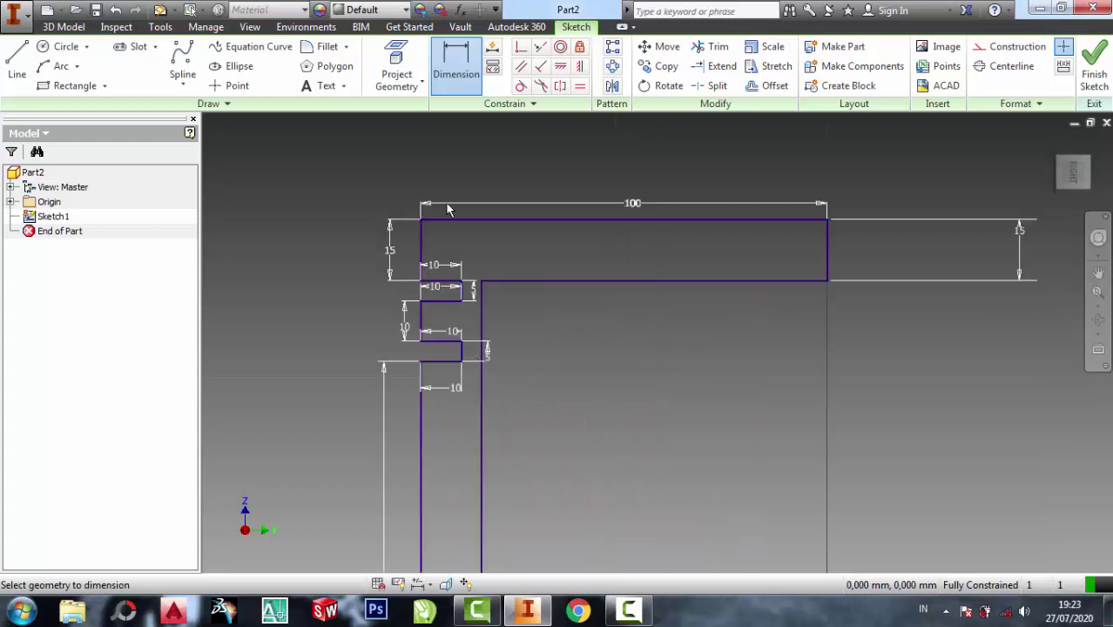
{"action": "scroll", "coordinate": [413, 307], "scroll_direction": "up", "scroll_amount": 2}
{"action": "scroll", "coordinate": [422, 174], "scroll_direction": "down", "scroll_amount": 2}
{"action": "scroll", "coordinate": [422, 173], "scroll_direction": "up", "scroll_amount": 4}
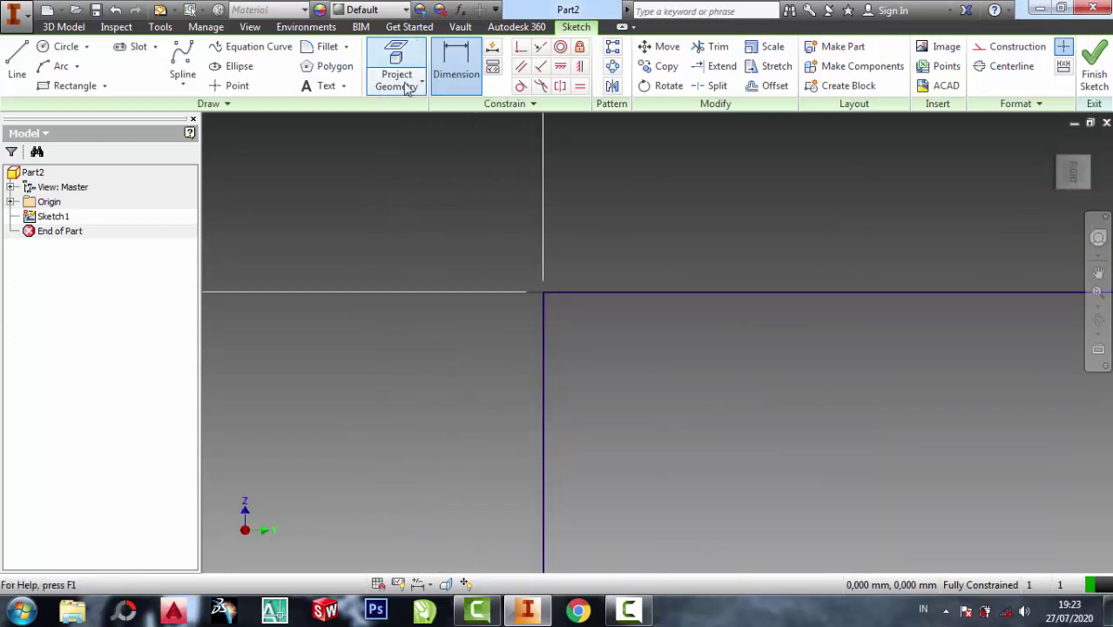
{"action": "left_click", "coordinate": [317, 49]}
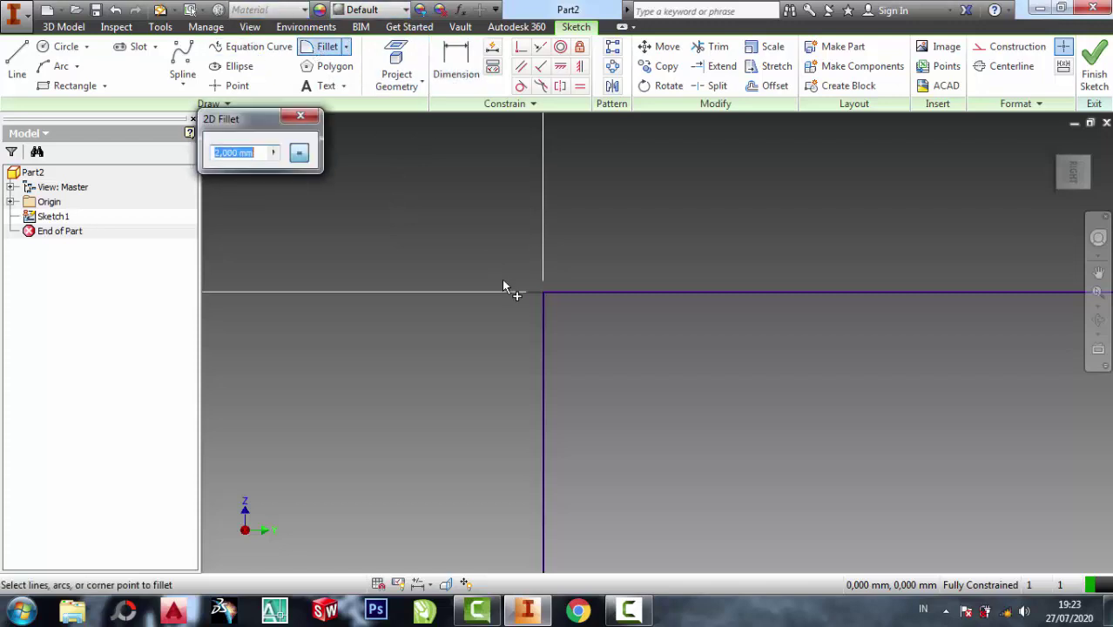
{"action": "type", "text": "10"}
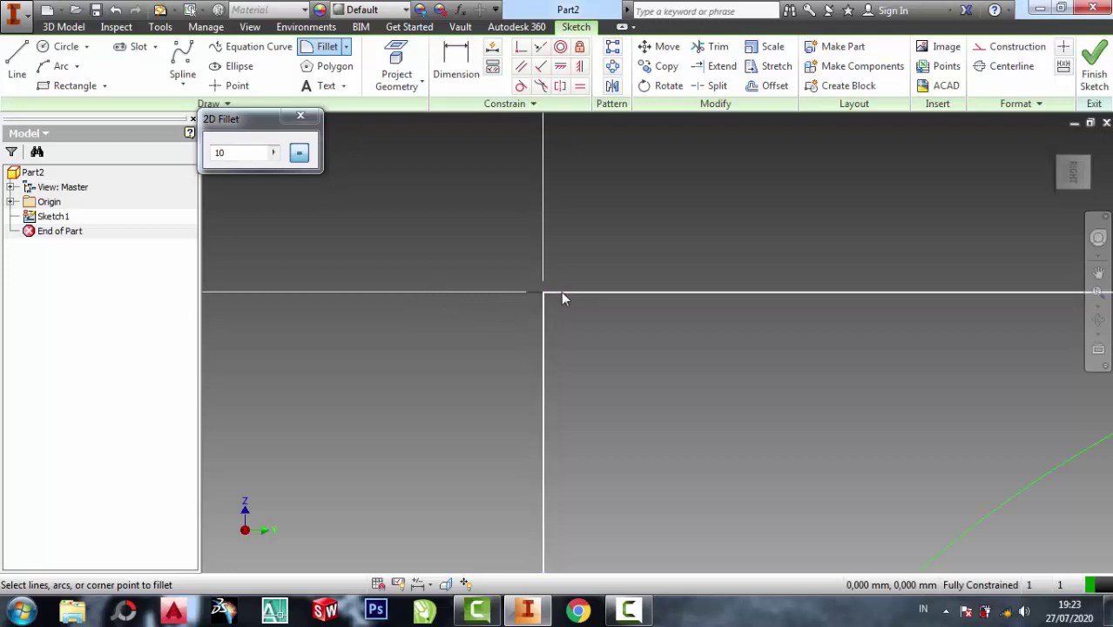
{"action": "left_click", "coordinate": [636, 296]}
{"action": "scroll", "coordinate": [587, 272], "scroll_direction": "down", "scroll_amount": 5}
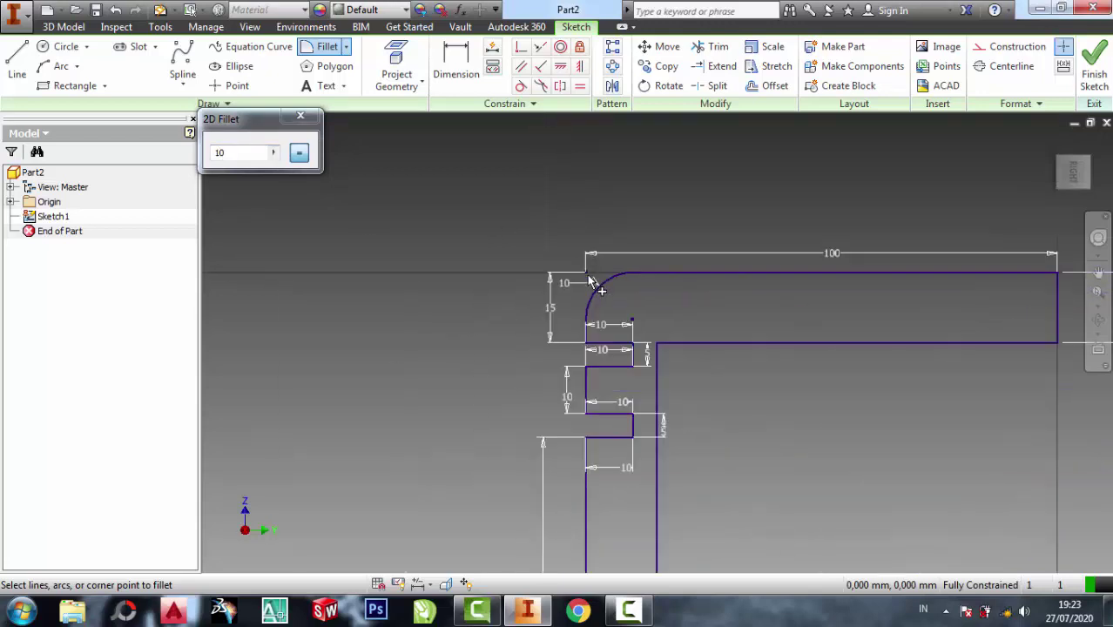
{"action": "left_click", "coordinate": [301, 116]}
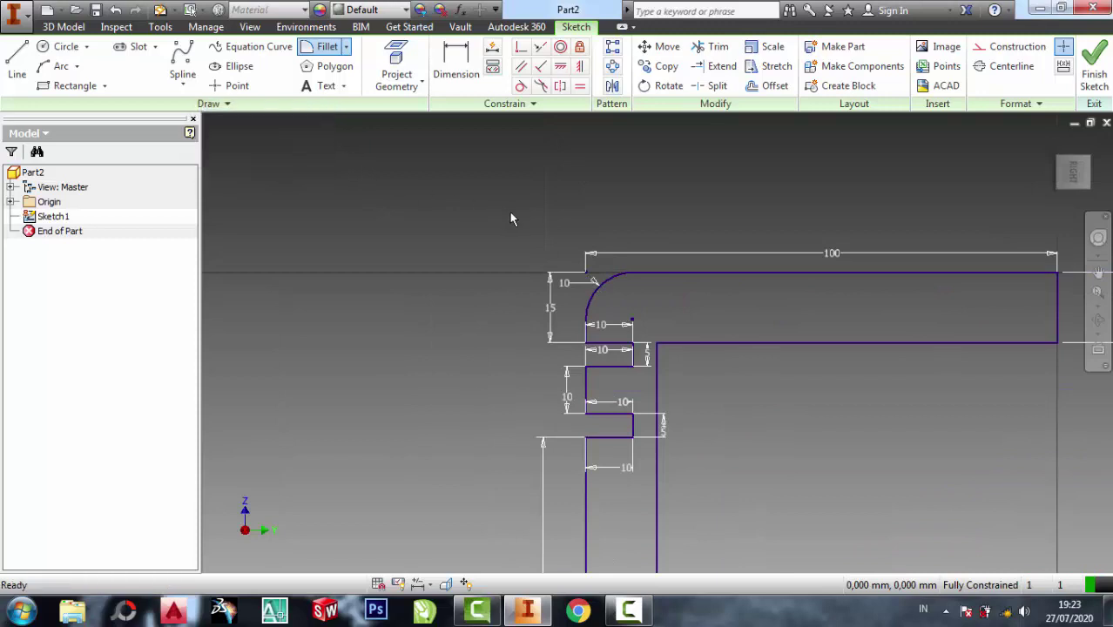
{"action": "key", "text": "ctrl+z"}
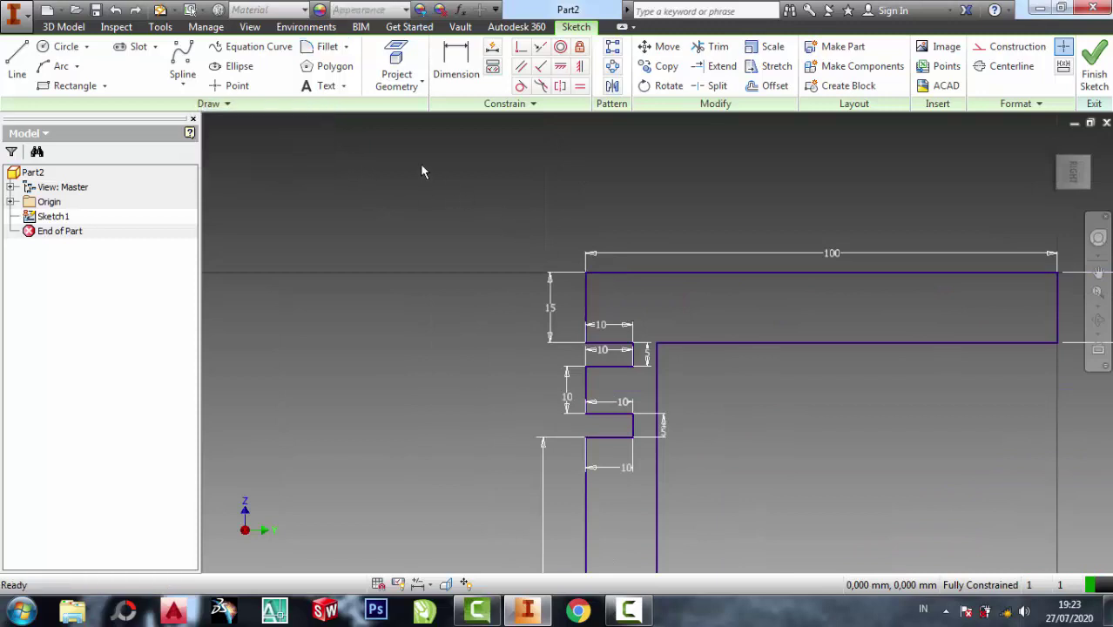
Step: Round the profile's outer top corner, between the top and vertical outer edges, with a 3 mm sketch fillet
{"action": "left_click", "coordinate": [331, 50]}
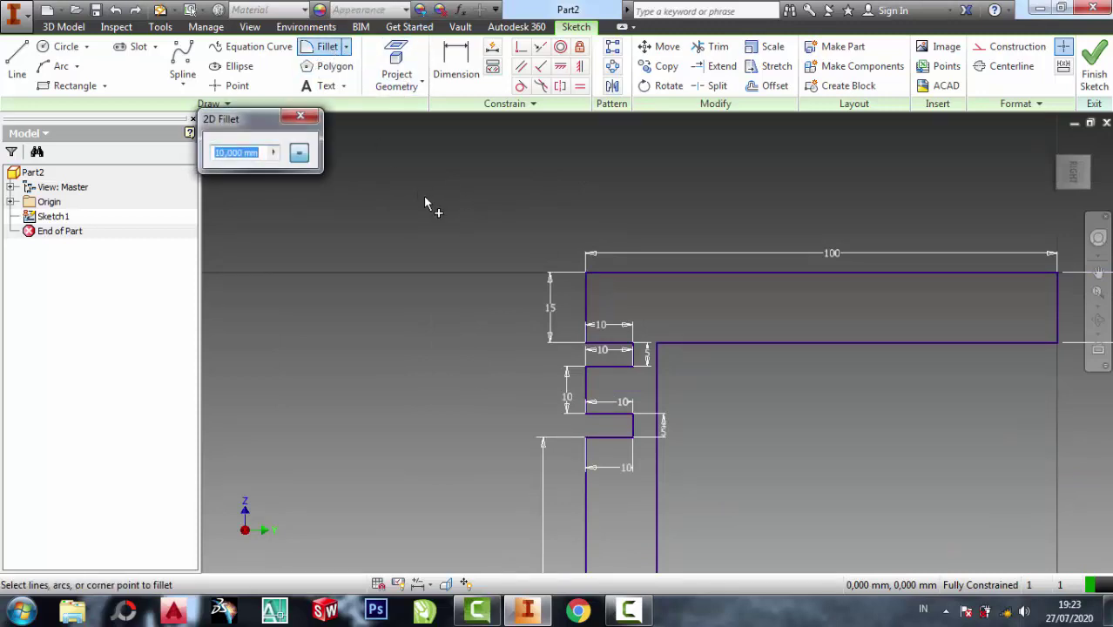
{"action": "type", "text": "3"}
{"action": "scroll", "coordinate": [584, 258], "scroll_direction": "down", "scroll_amount": 5}
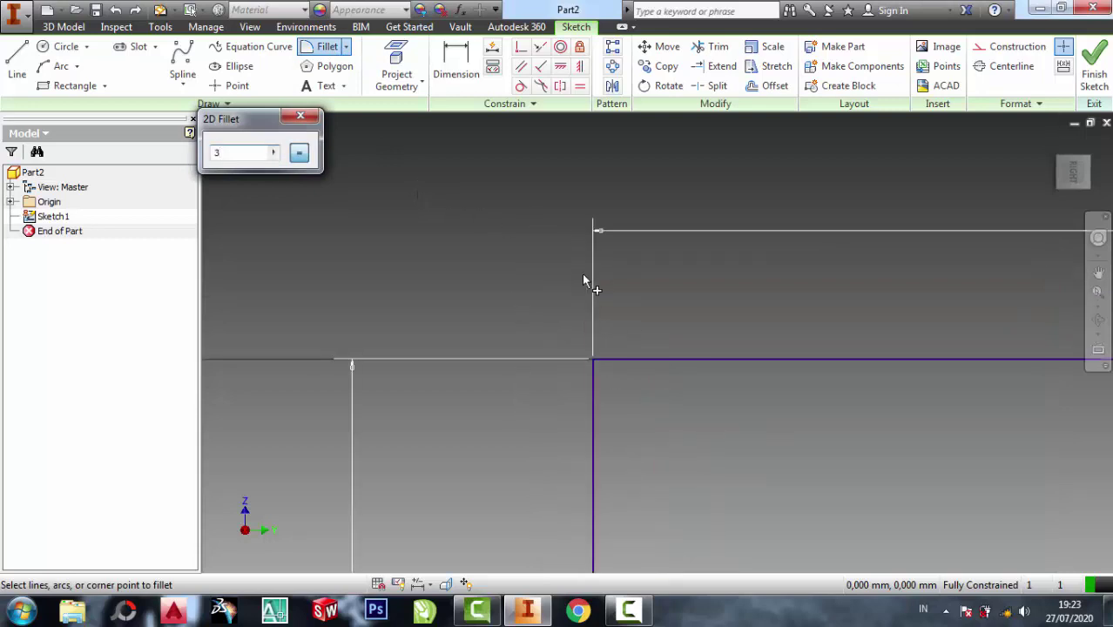
{"action": "left_click", "coordinate": [594, 381]}
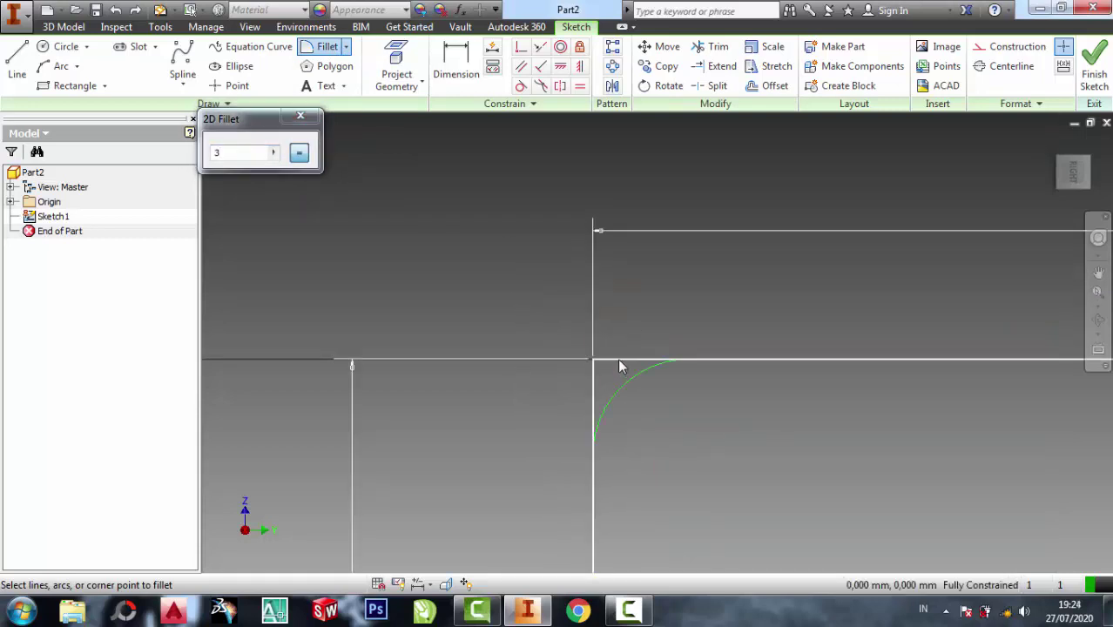
{"action": "left_click", "coordinate": [617, 358]}
{"action": "left_click", "coordinate": [301, 116]}
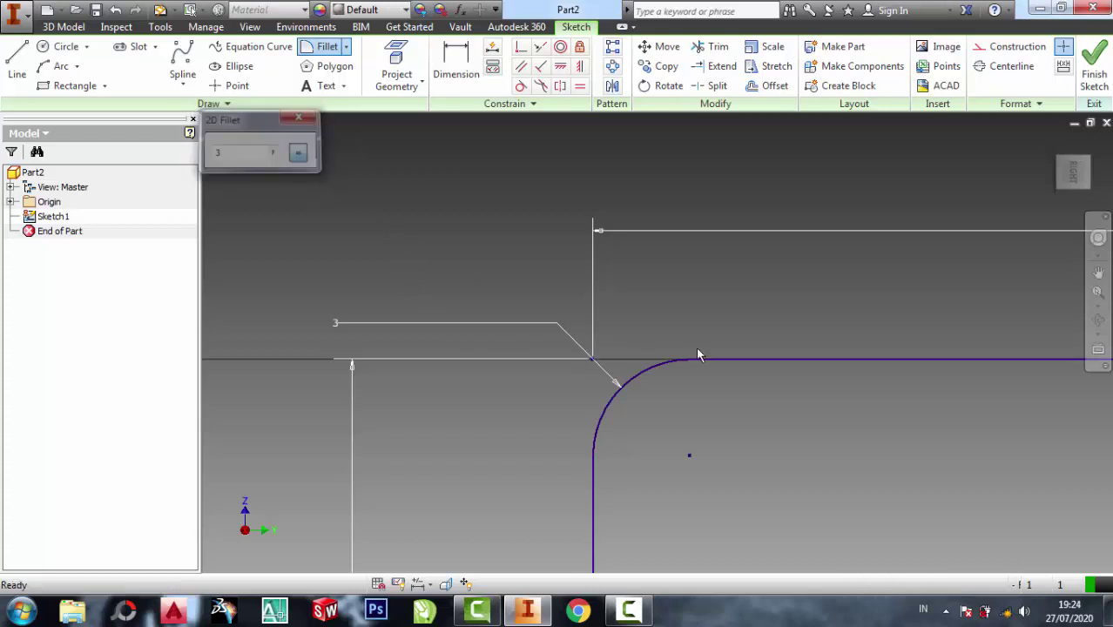
Step: Examine the whole filleted profile and its dimensions, then the grooves and corners at the upper end
{"action": "scroll", "coordinate": [697, 357], "scroll_direction": "up", "scroll_amount": 6}
{"action": "scroll", "coordinate": [707, 279], "scroll_direction": "down", "scroll_amount": 3}
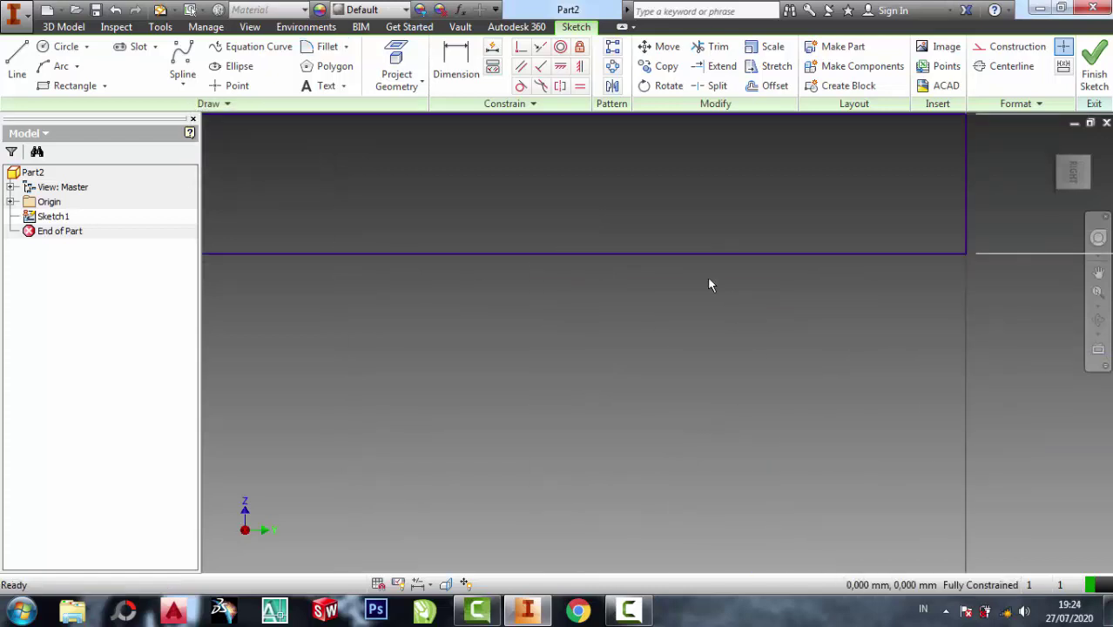
{"action": "scroll", "coordinate": [691, 273], "scroll_direction": "up", "scroll_amount": 5}
{"action": "scroll", "coordinate": [672, 356], "scroll_direction": "down", "scroll_amount": 4}
{"action": "scroll", "coordinate": [672, 363], "scroll_direction": "up", "scroll_amount": 4}
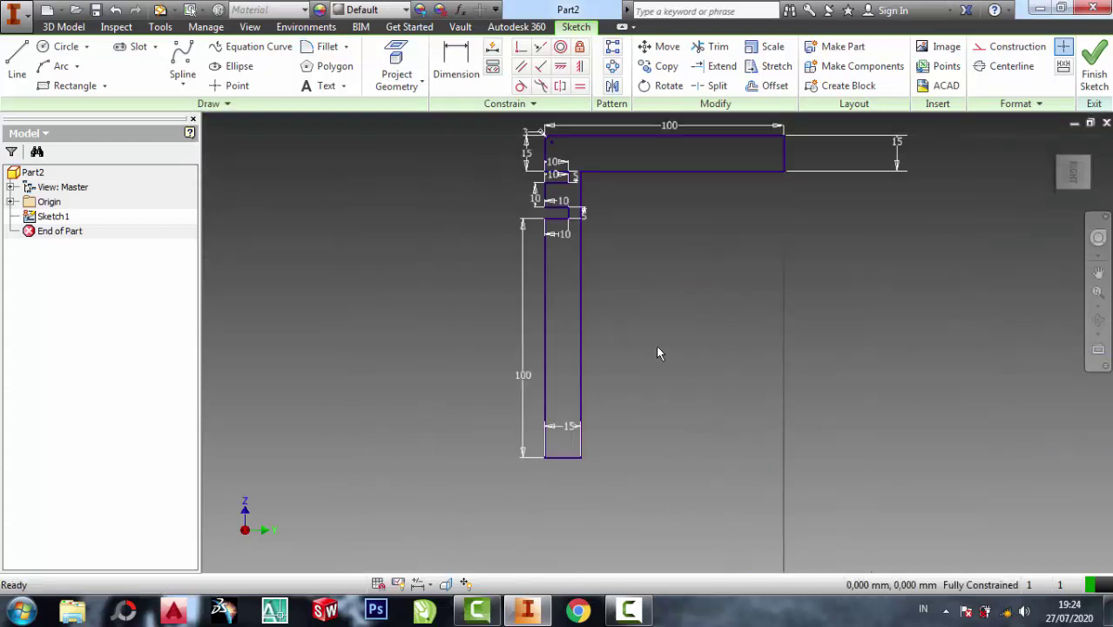
{"action": "scroll", "coordinate": [614, 252], "scroll_direction": "down", "scroll_amount": 4}
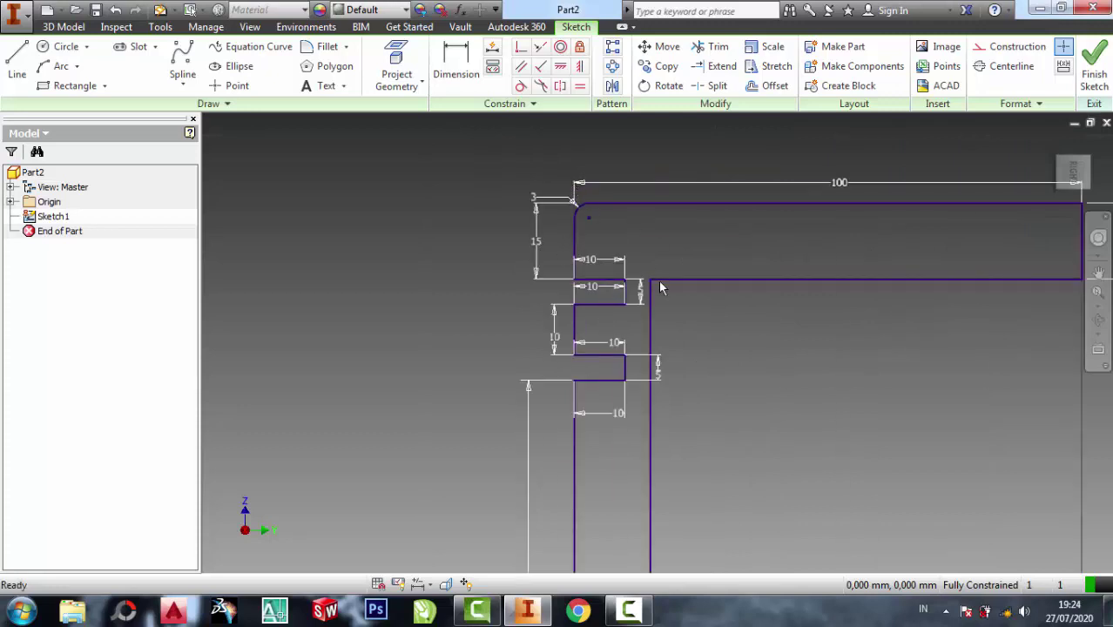
{"action": "scroll", "coordinate": [658, 333], "scroll_direction": "down", "scroll_amount": 3}
{"action": "scroll", "coordinate": [497, 277], "scroll_direction": "up", "scroll_amount": 5}
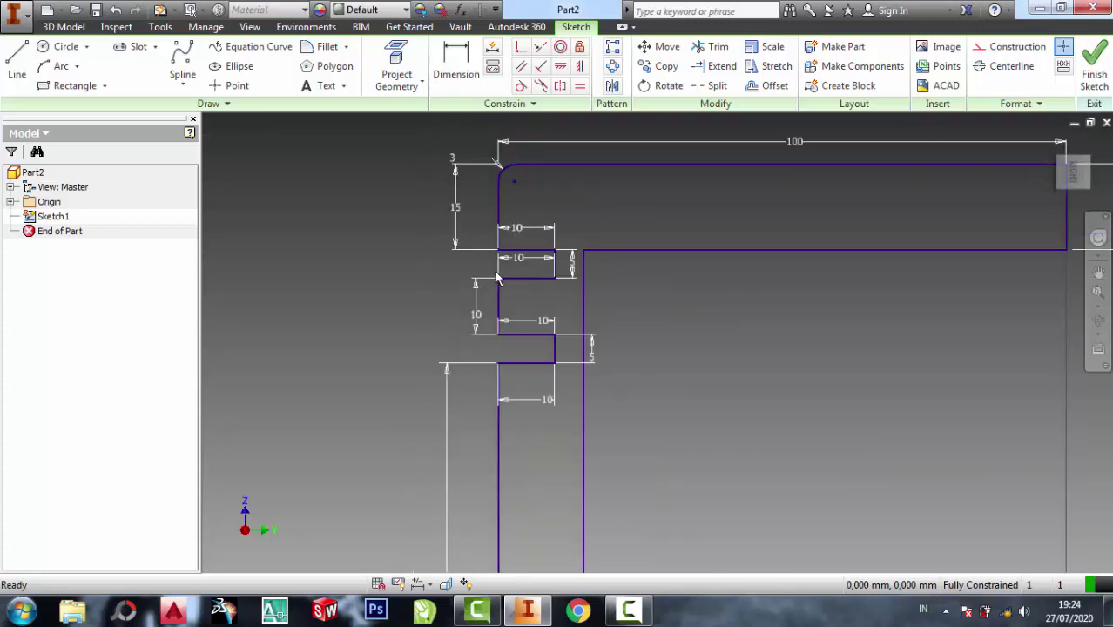
Step: Finish the sketch and revolve the profile a full turn around the short inner end edge of its 100 mm arm as a new solid
{"action": "left_click", "coordinate": [1094, 65]}
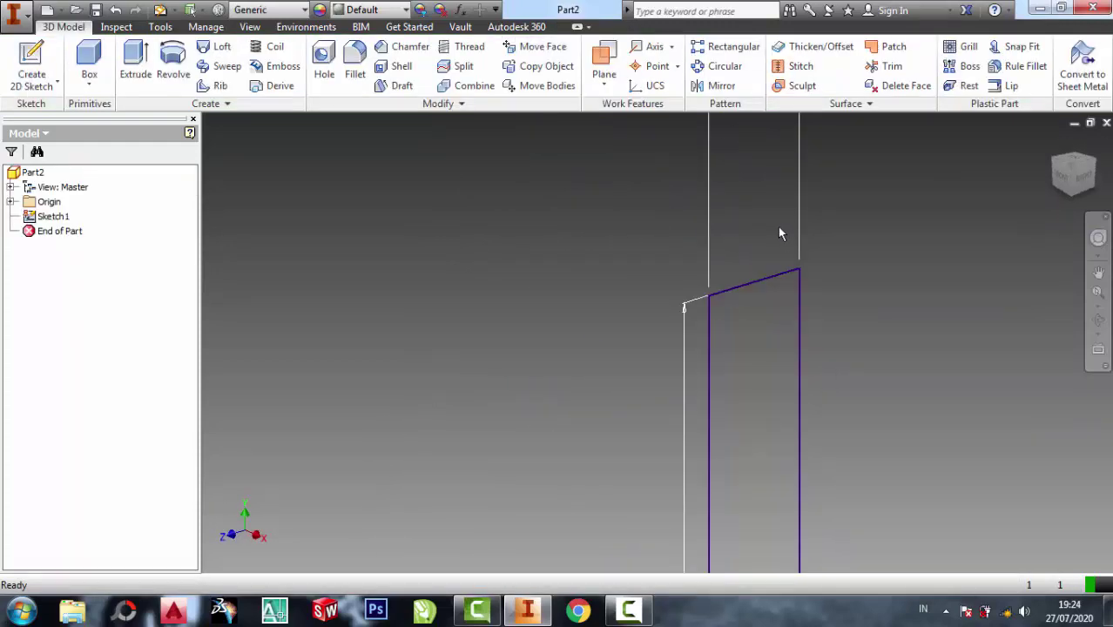
{"action": "left_click", "coordinate": [183, 68]}
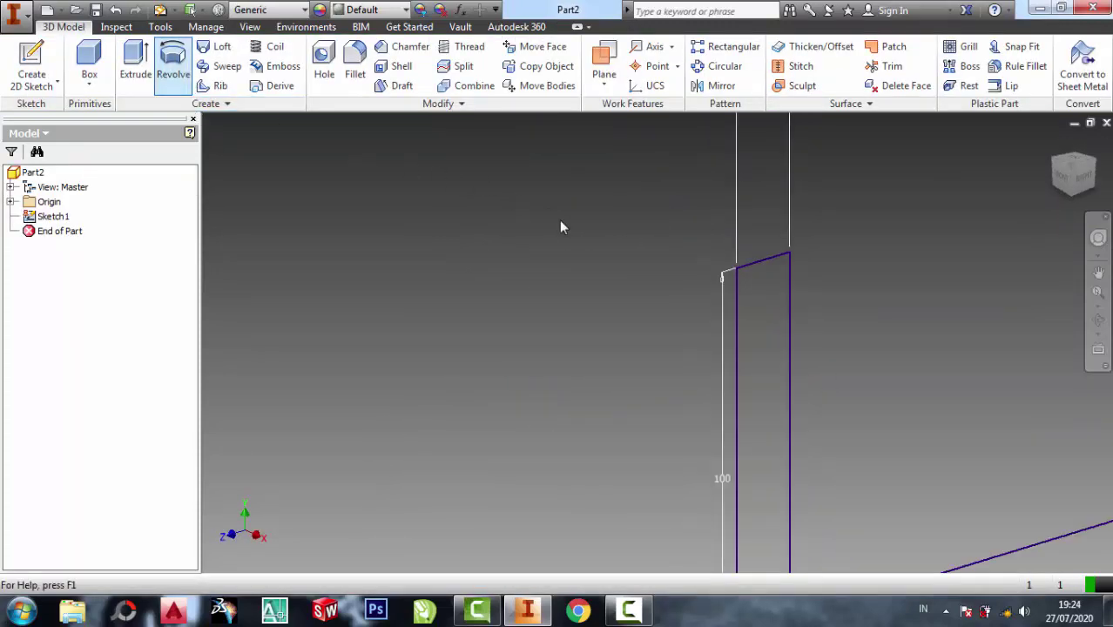
{"action": "left_click", "coordinate": [751, 263]}
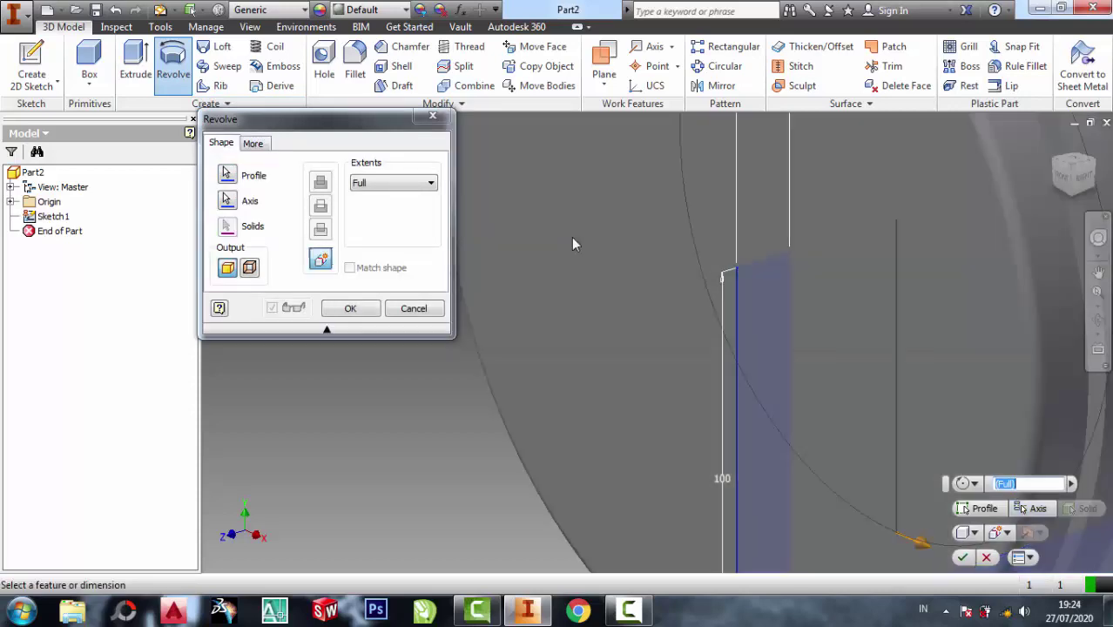
{"action": "scroll", "coordinate": [572, 237], "scroll_direction": "down", "scroll_amount": 5}
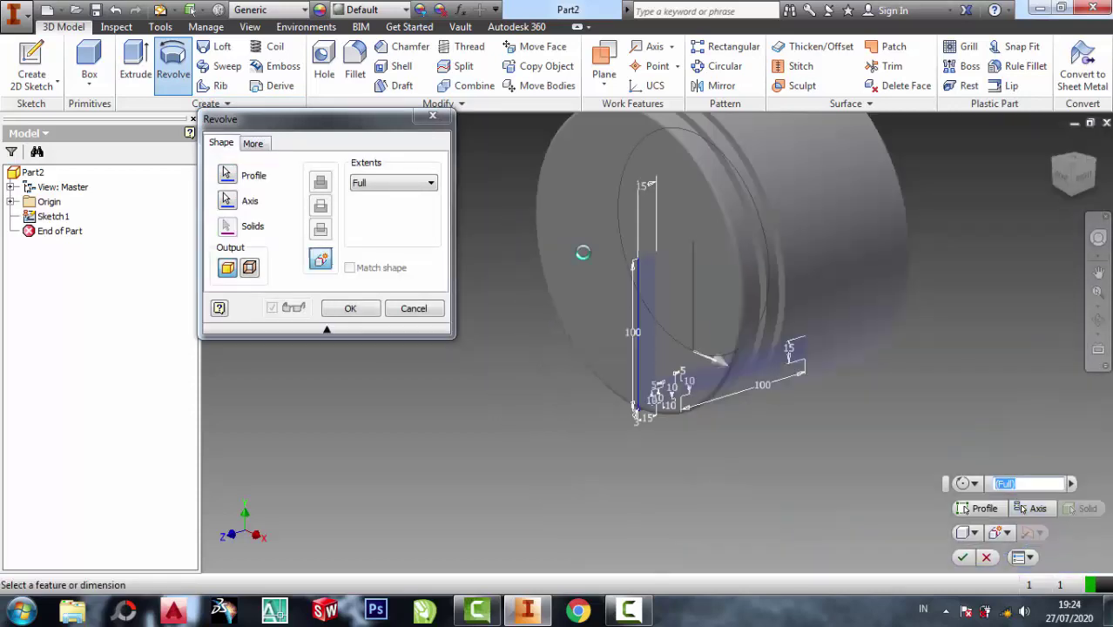
{"action": "left_click", "coordinate": [349, 310]}
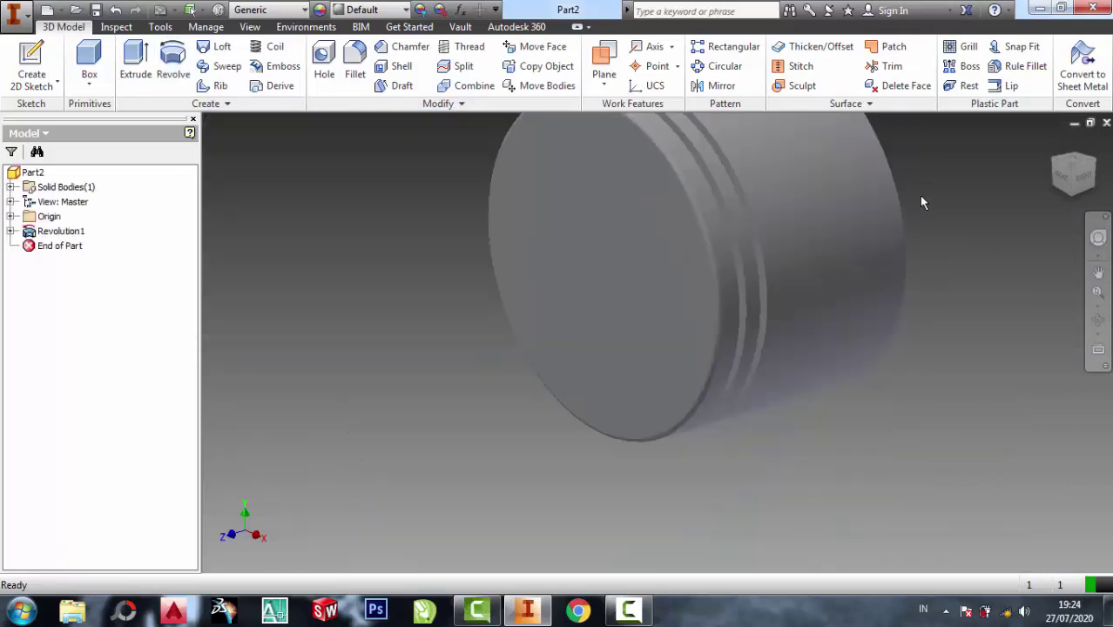
Step: Turn the model to show its open end and start a new sketch on the XZ origin plane
{"action": "left_click", "coordinate": [1098, 320]}
{"action": "left_click_drag", "start_coordinate": [800, 289], "coordinate": [916, 251]}
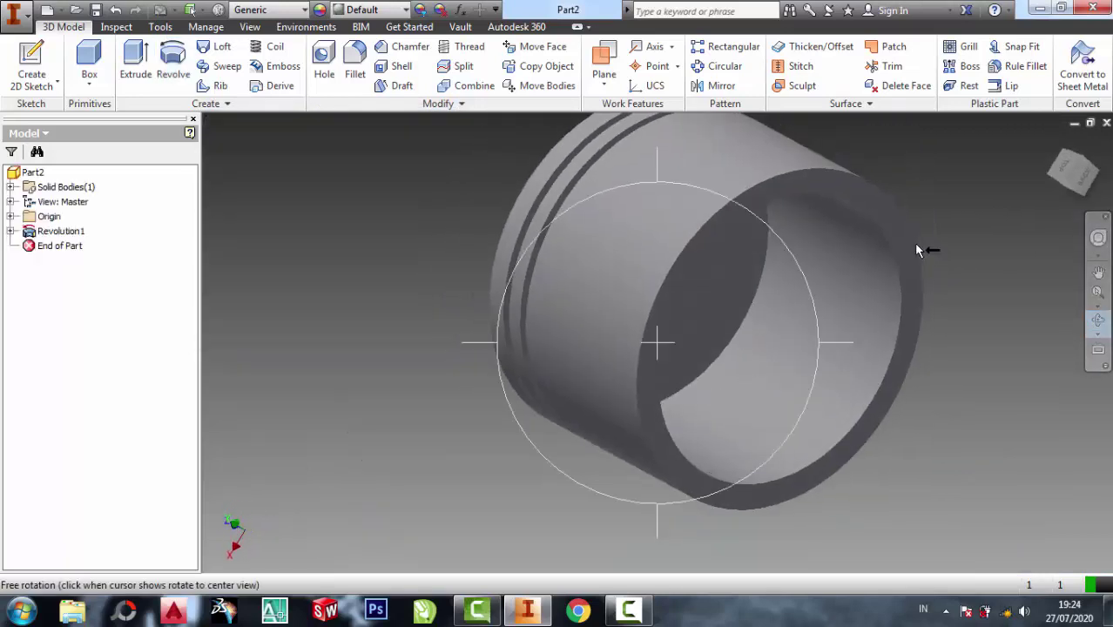
{"action": "left_click", "coordinate": [10, 188]}
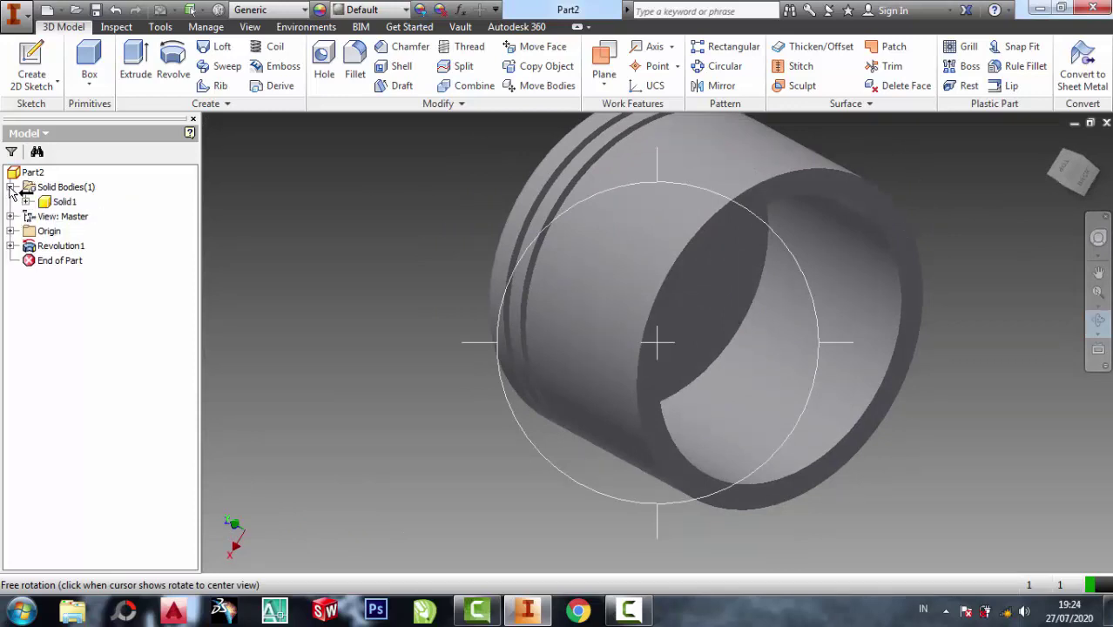
{"action": "key", "text": "Escape"}
{"action": "left_click", "coordinate": [25, 202]}
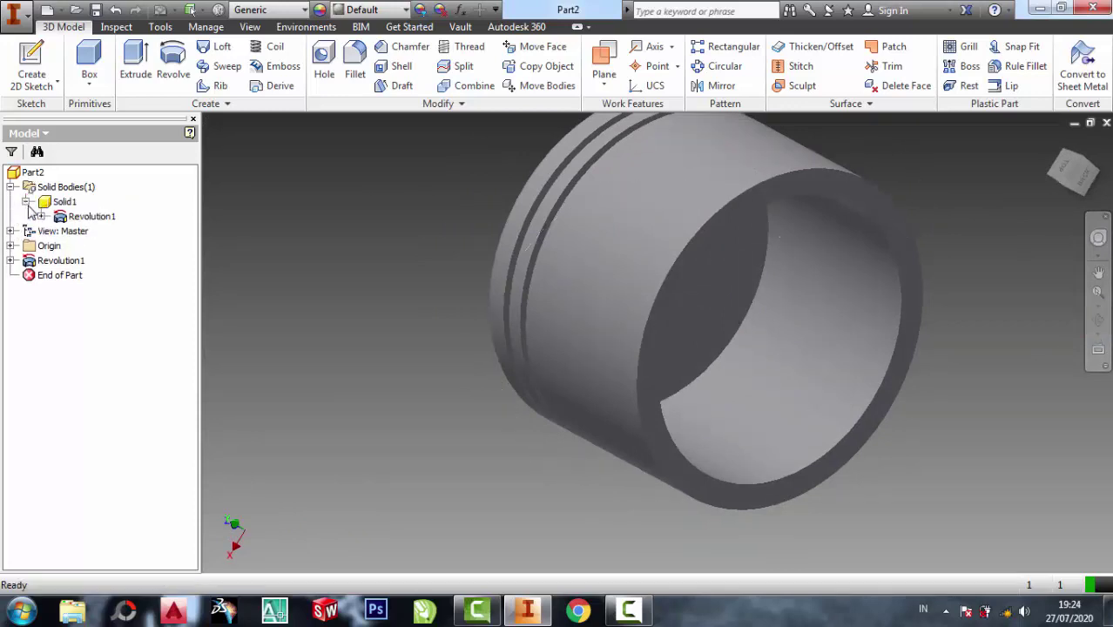
{"action": "left_click", "coordinate": [10, 230]}
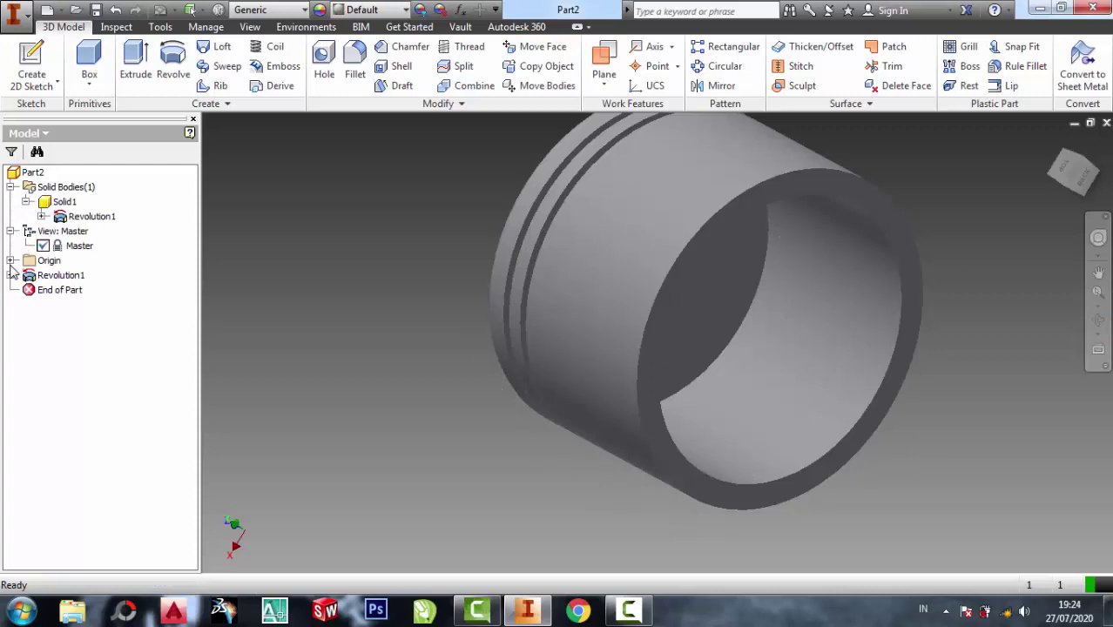
{"action": "left_click", "coordinate": [10, 261]}
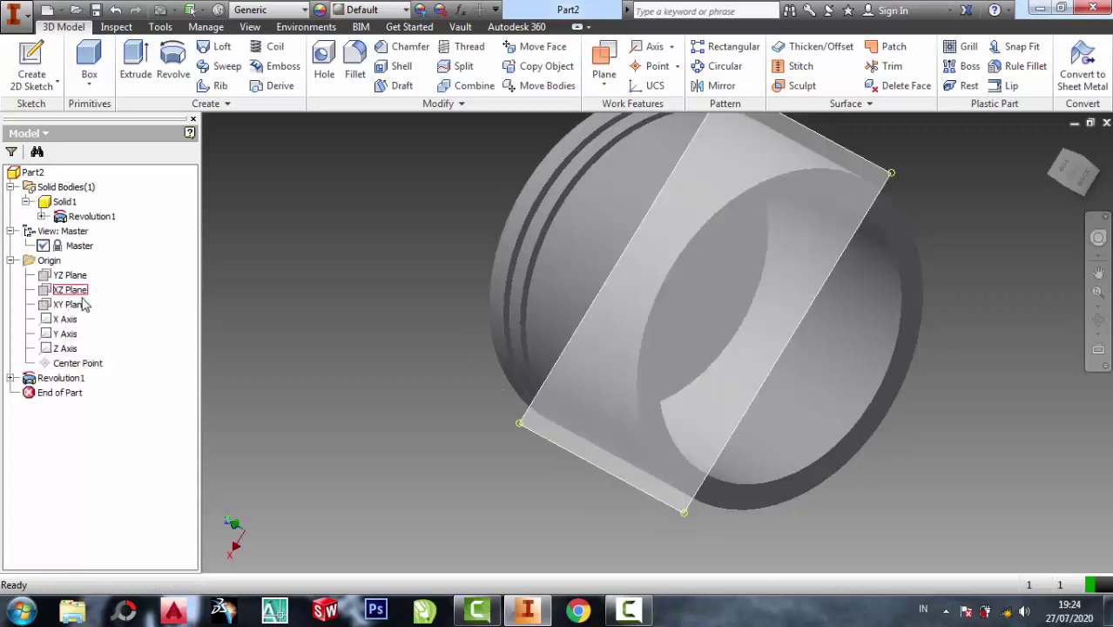
{"action": "left_click", "coordinate": [69, 292]}
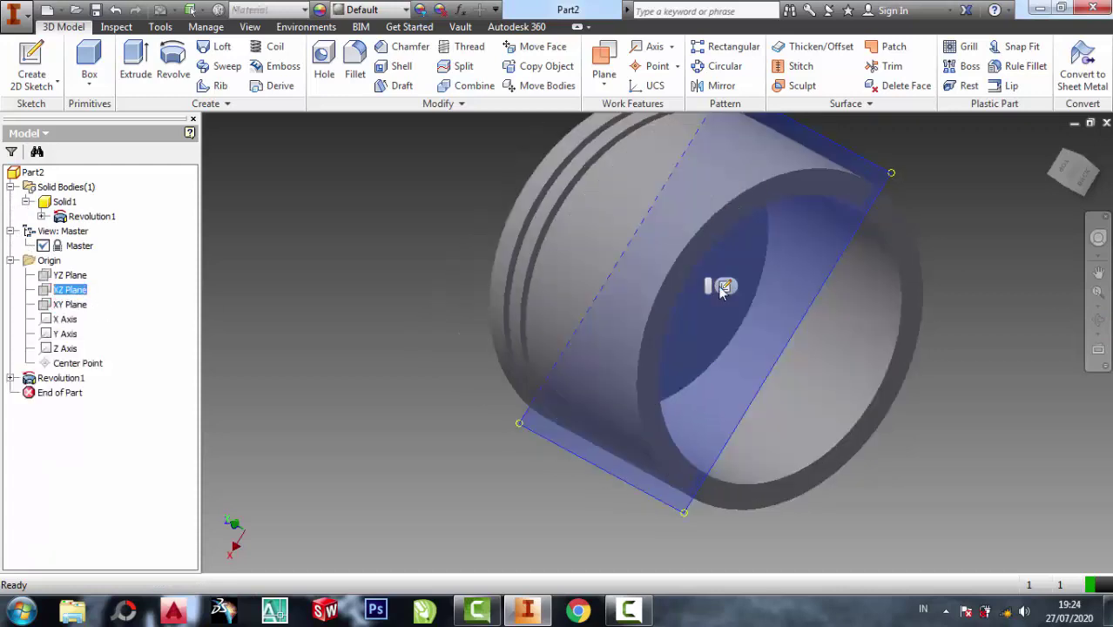
{"action": "left_click", "coordinate": [726, 288]}
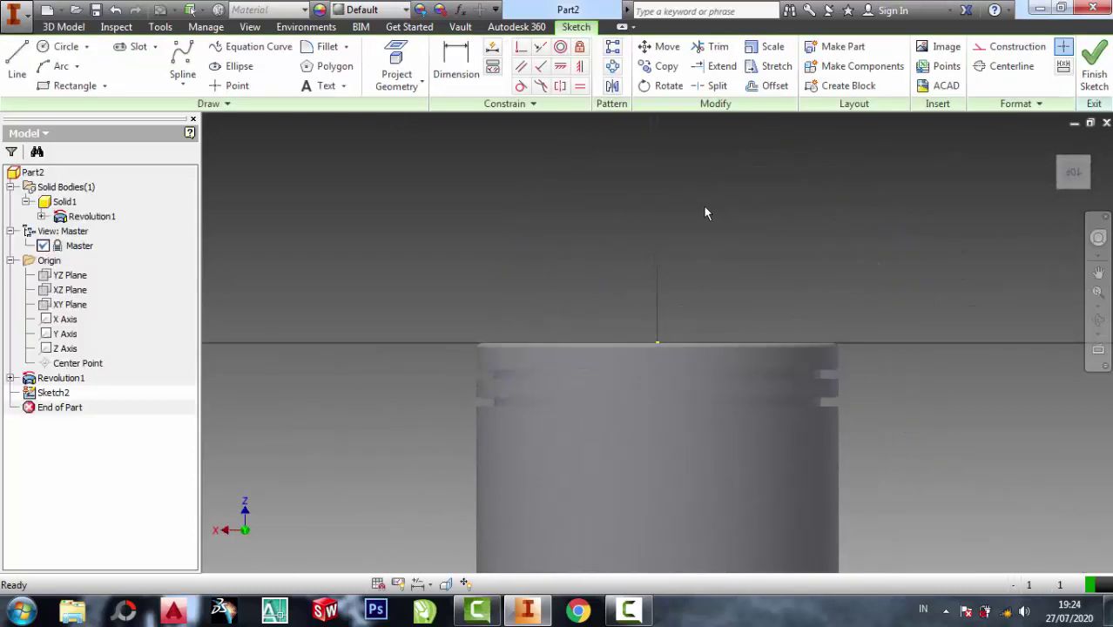
Step: Draw a circle about 133 mm in diameter, centred on the vertical axis about 132 mm below the origin near the open end
{"action": "left_click", "coordinate": [48, 49]}
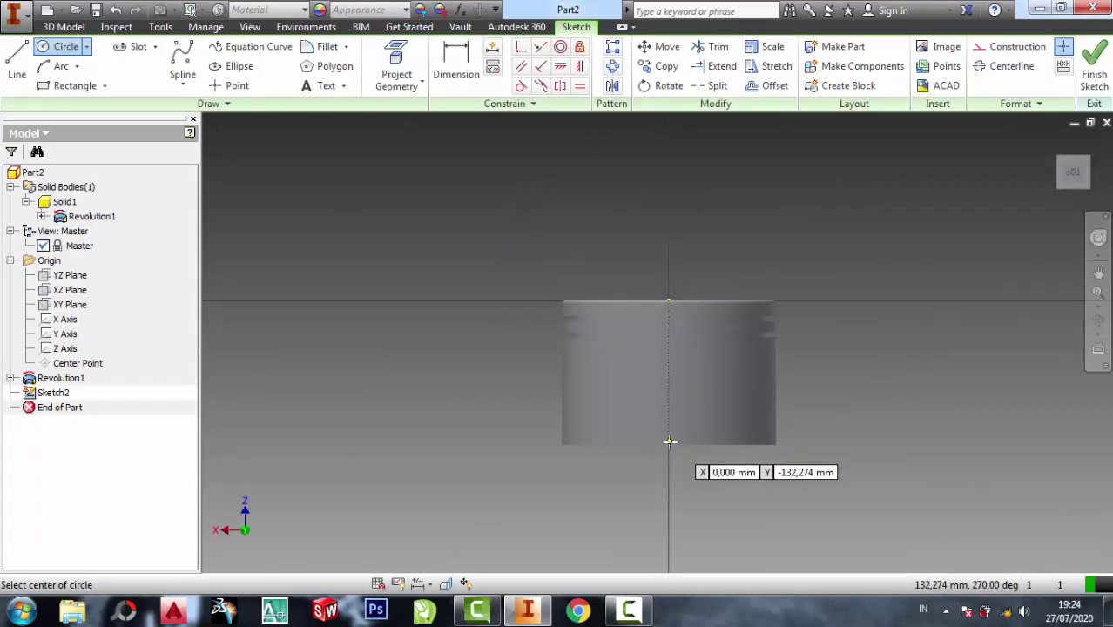
{"action": "left_click", "coordinate": [669, 441]}
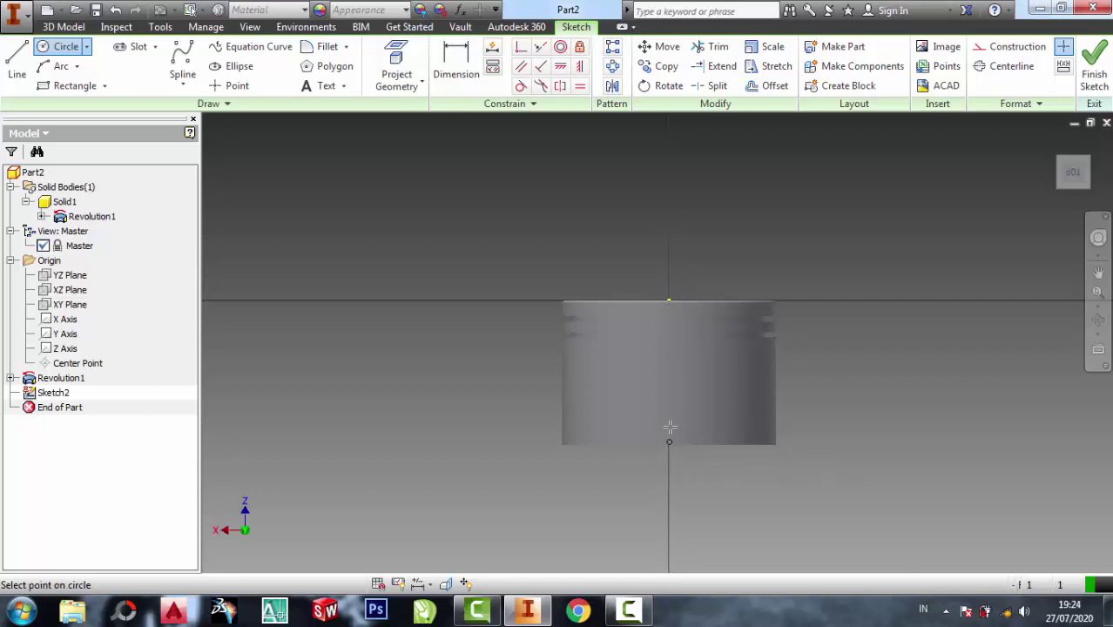
{"action": "left_click", "coordinate": [669, 371]}
Step: Dimension the circle at the piston's open end to a diameter of 130 mm
{"action": "left_click", "coordinate": [457, 63]}
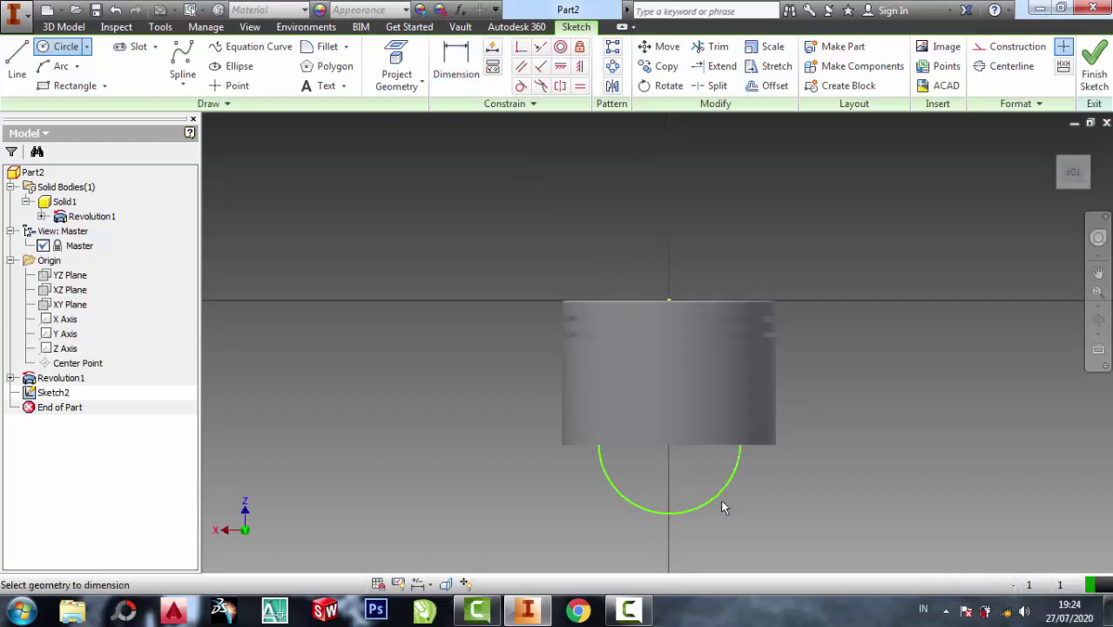
{"action": "left_click", "coordinate": [712, 494]}
{"action": "left_click", "coordinate": [910, 474]}
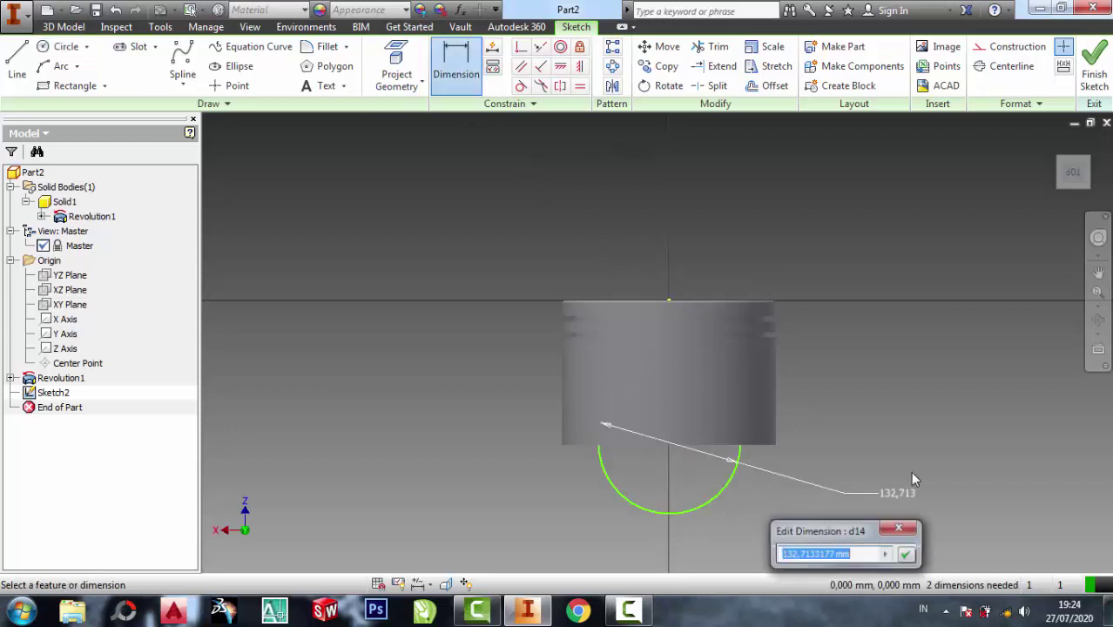
{"action": "type", "text": "1"}
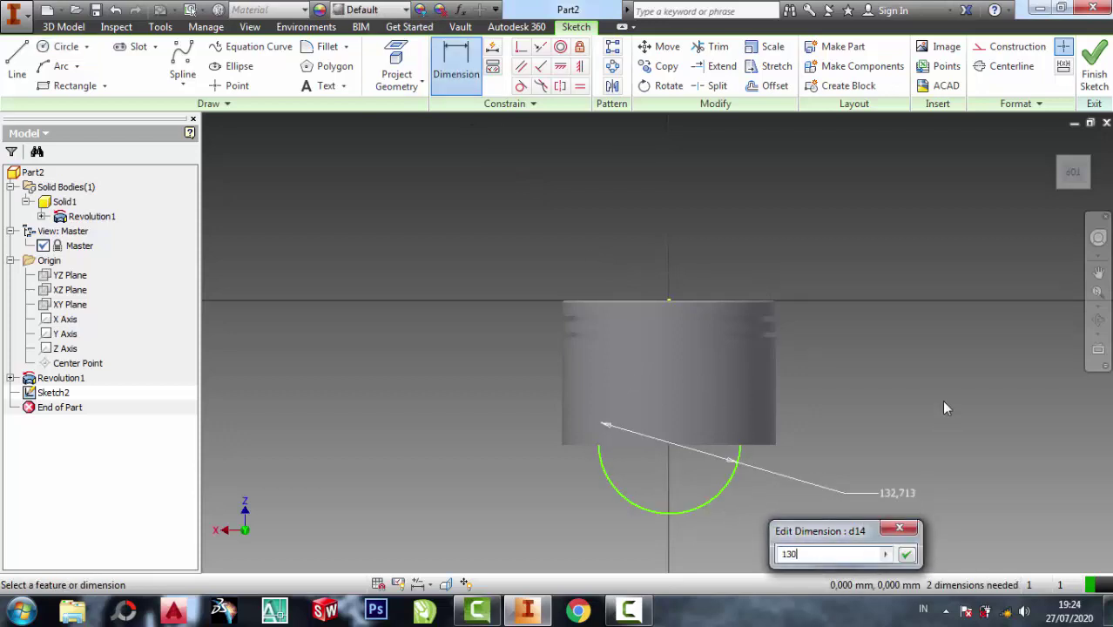
{"action": "type", "text": "30"}
{"action": "key", "text": "Return"}
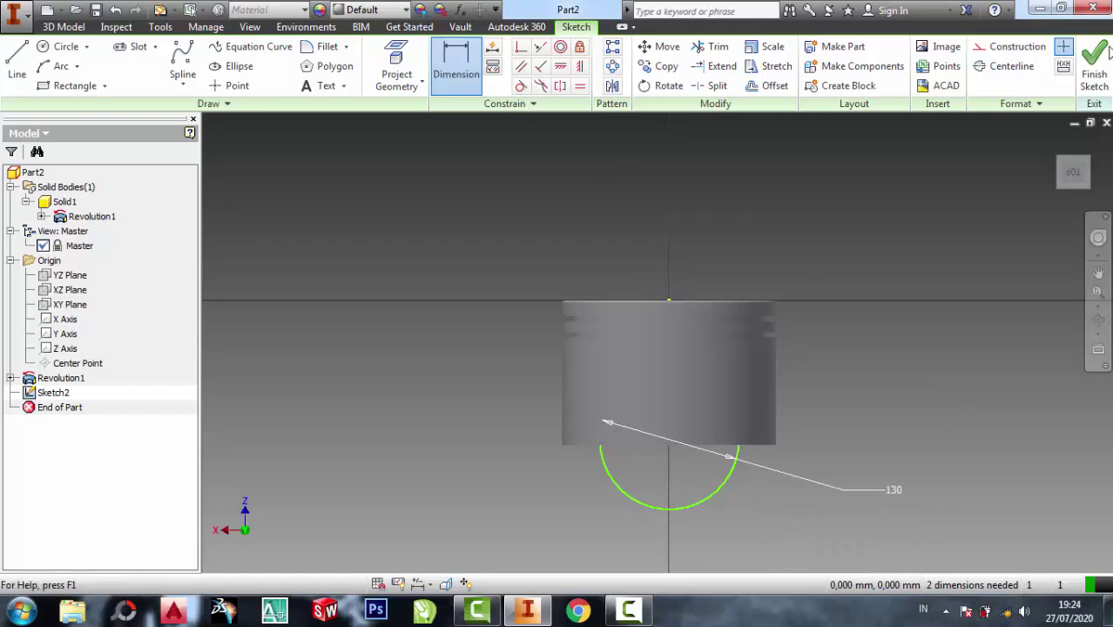
Step: Finish the sketch and cut the circle through the piston skirt with a symmetric Extrude of 230 mm
{"action": "left_click", "coordinate": [1096, 61]}
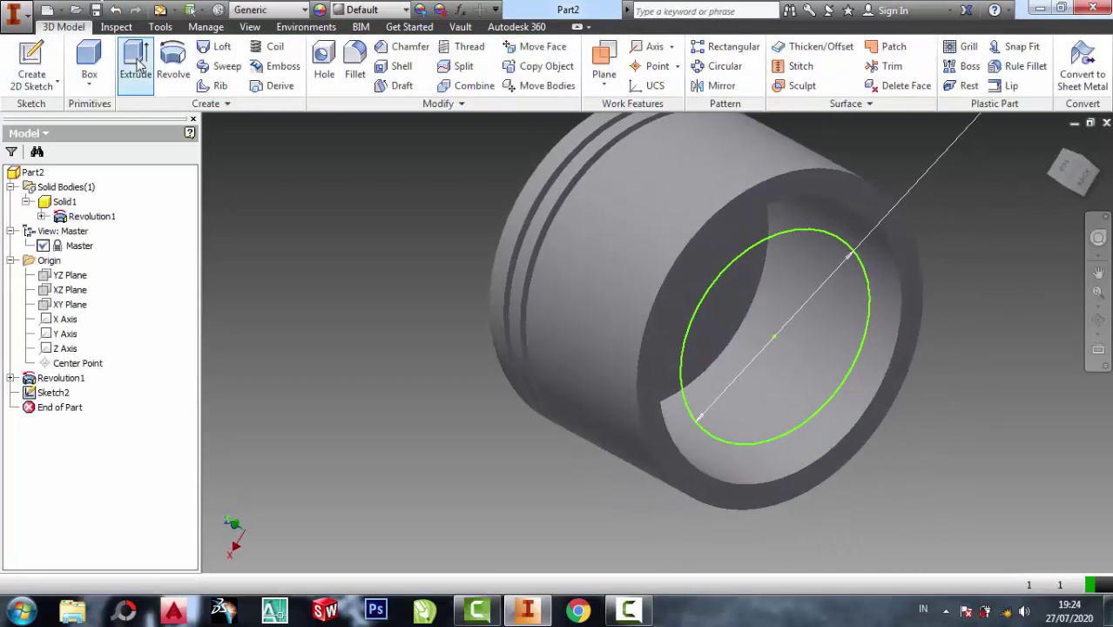
{"action": "left_click", "coordinate": [135, 69]}
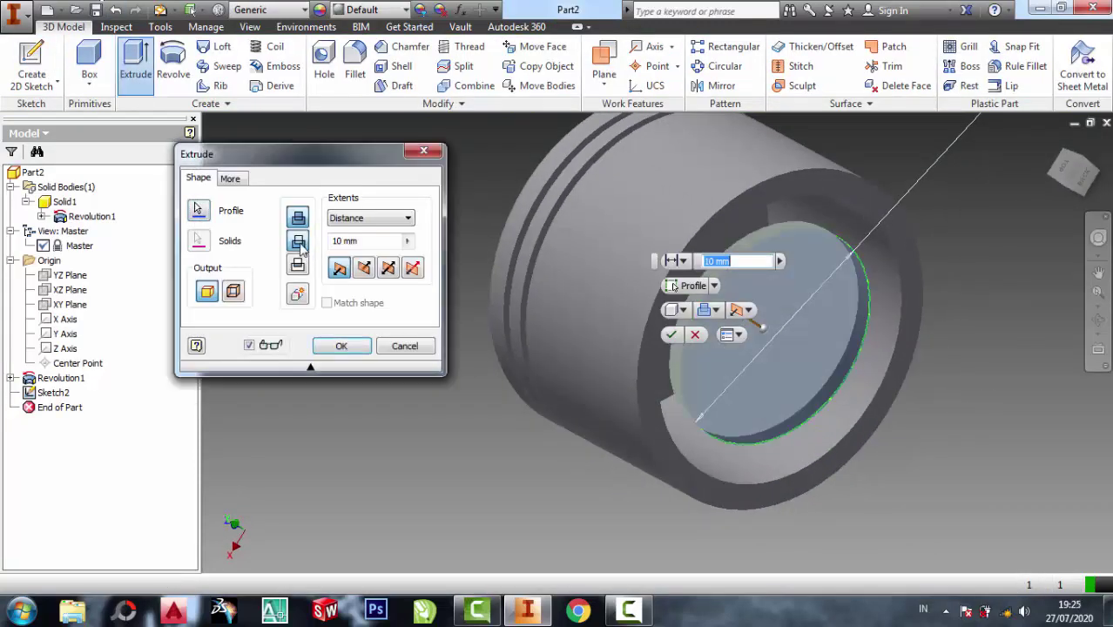
{"action": "left_click", "coordinate": [391, 269]}
{"action": "left_click", "coordinate": [338, 243]}
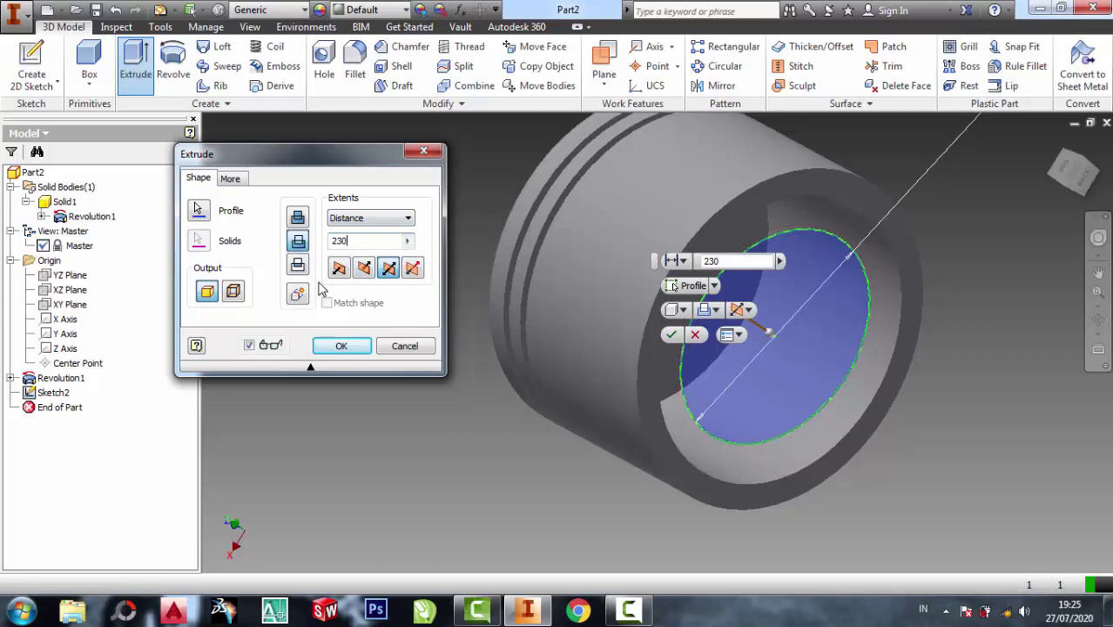
{"action": "left_click", "coordinate": [352, 355]}
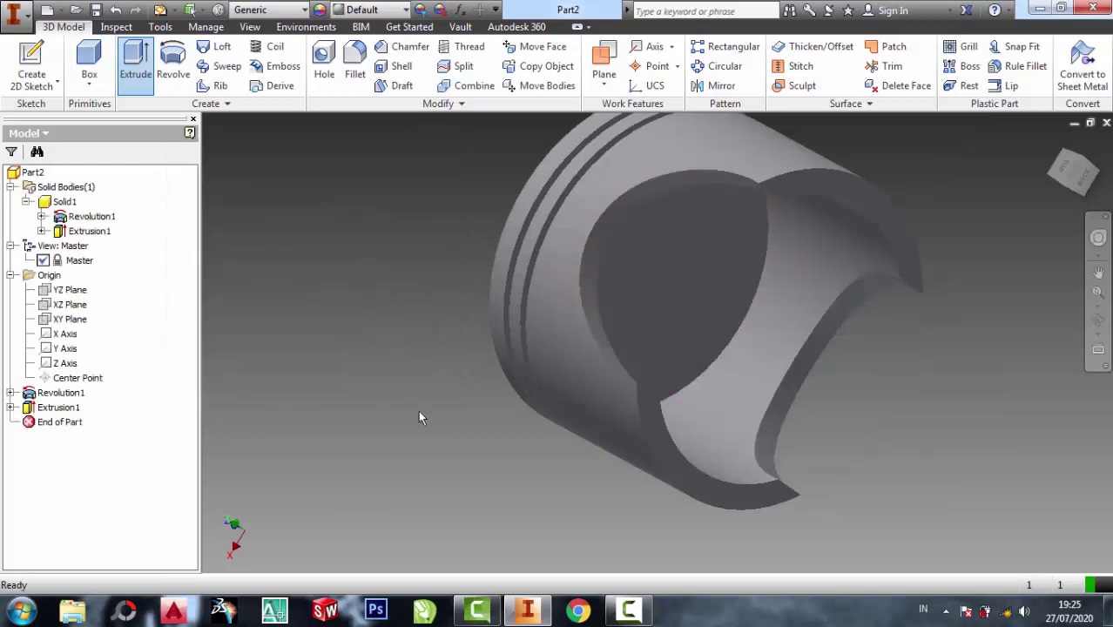
Step: Turn the view into the piston's cavity and start a new sketch on the inner circular face
{"action": "left_click", "coordinate": [1096, 322]}
{"action": "left_click_drag", "start_coordinate": [820, 361], "coordinate": [792, 328]}
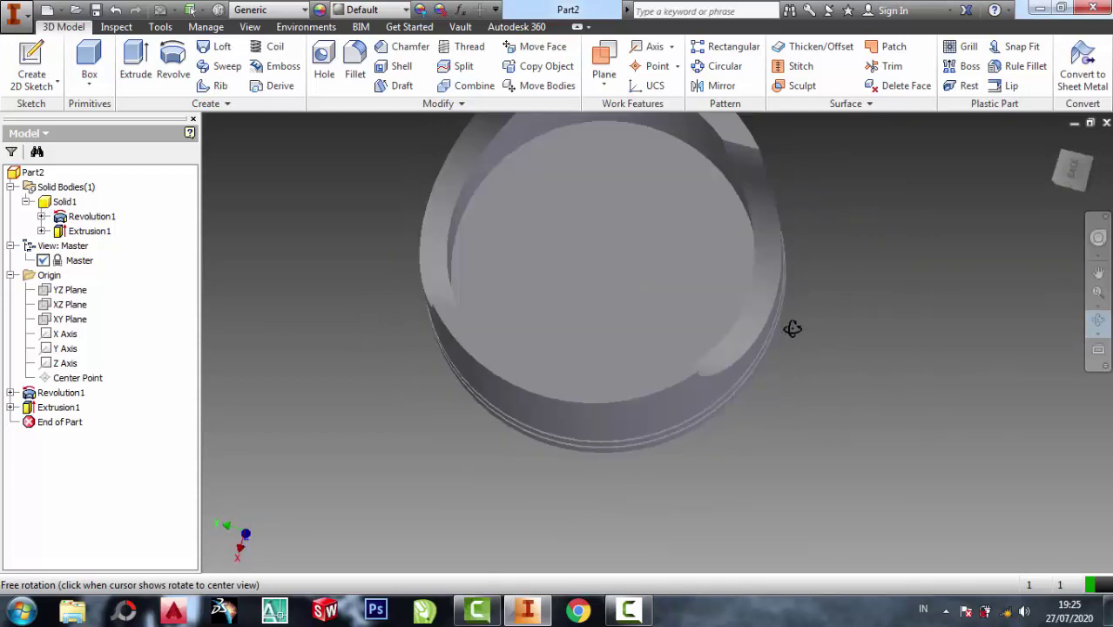
{"action": "right_click", "coordinate": [863, 205]}
{"action": "left_click", "coordinate": [915, 208]}
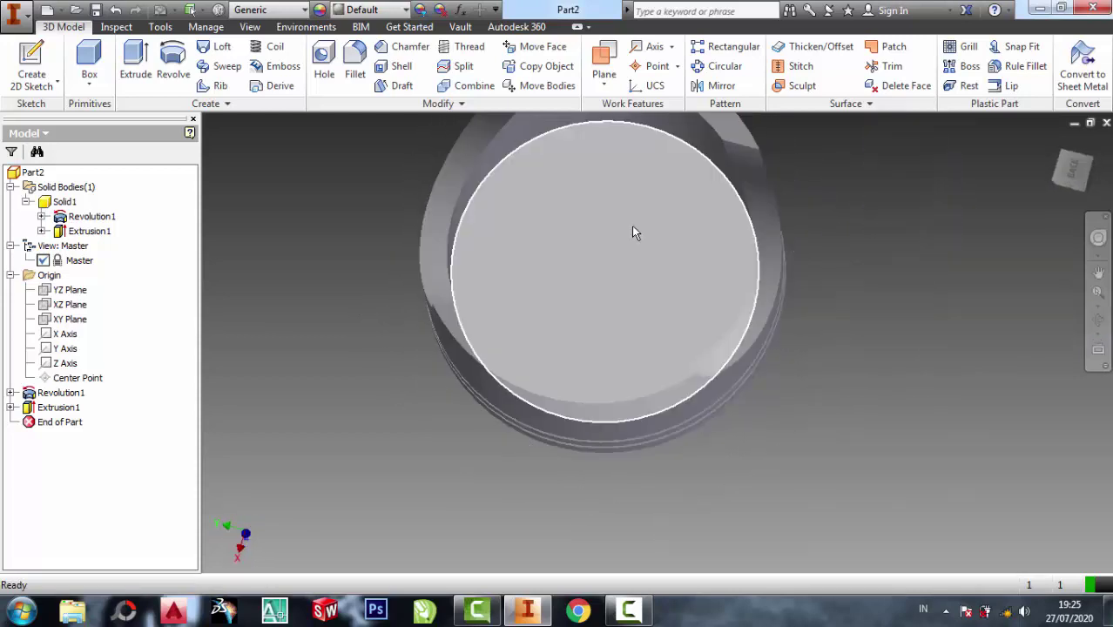
{"action": "left_click", "coordinate": [633, 232]}
{"action": "left_click", "coordinate": [649, 213]}
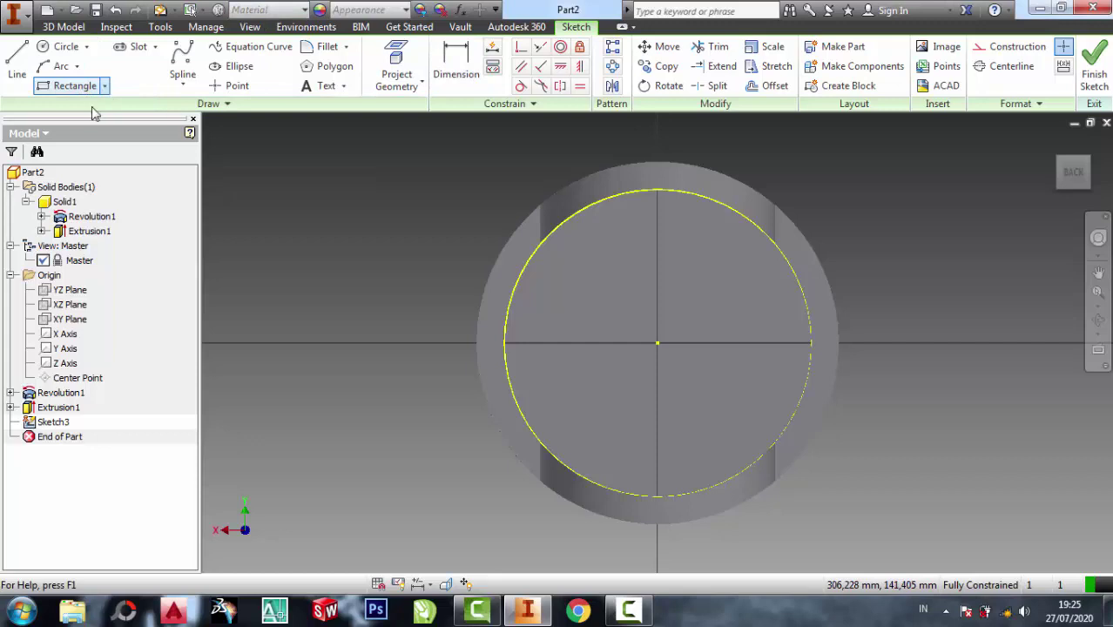
Step: Draw a two-point centre rectangle about 62 mm wide on the projected circle's uppermost point and trim its portion outside the circle
{"action": "left_click", "coordinate": [104, 85]}
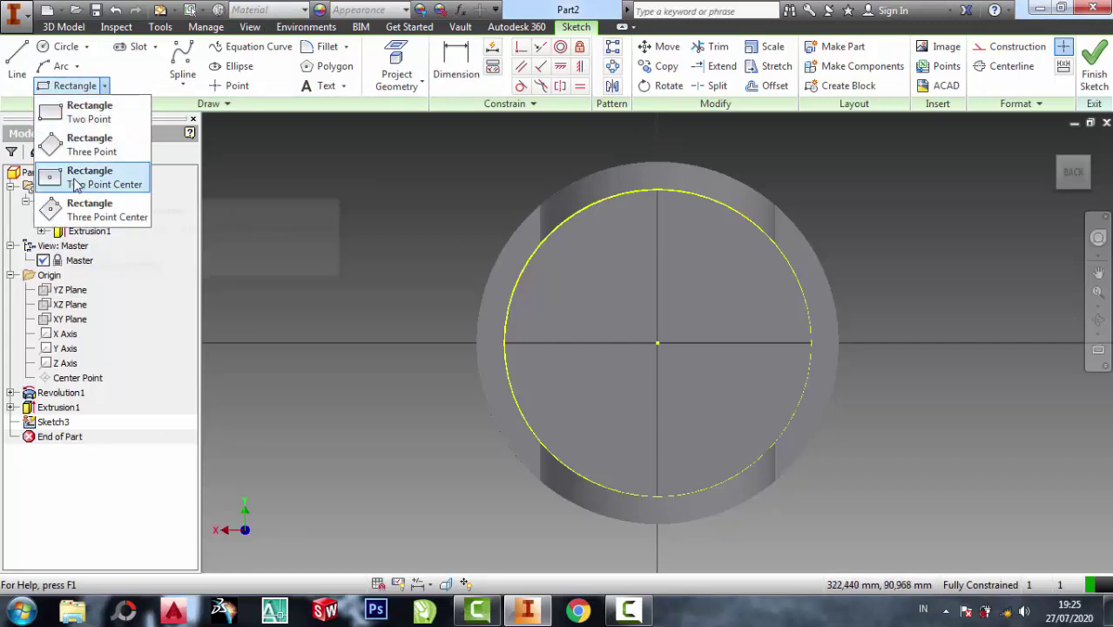
{"action": "left_click", "coordinate": [95, 185]}
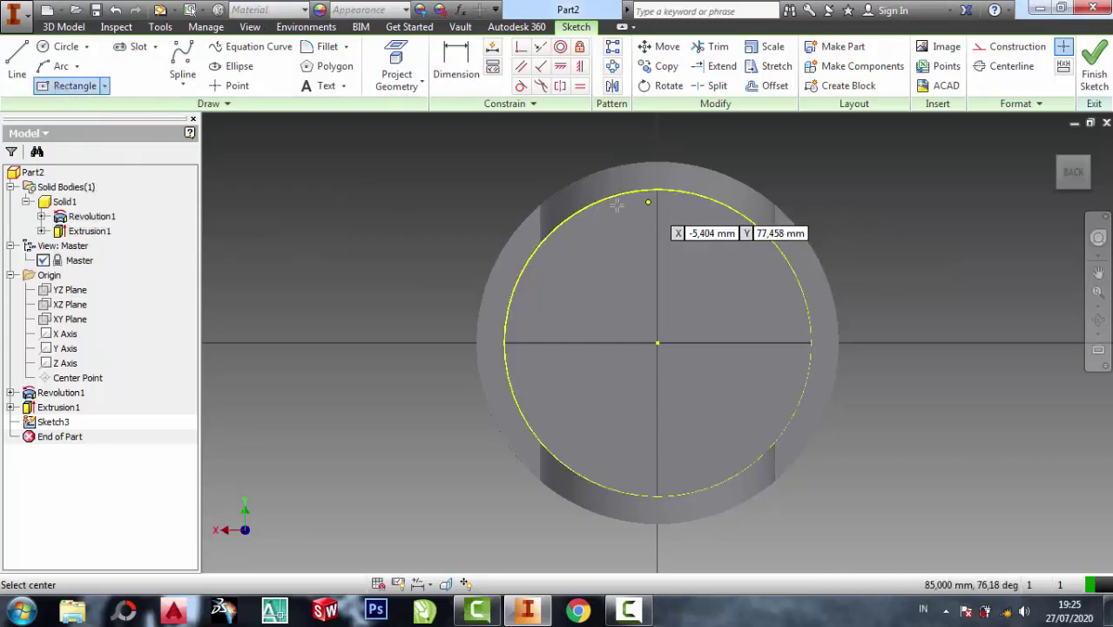
{"action": "left_click", "coordinate": [658, 189]}
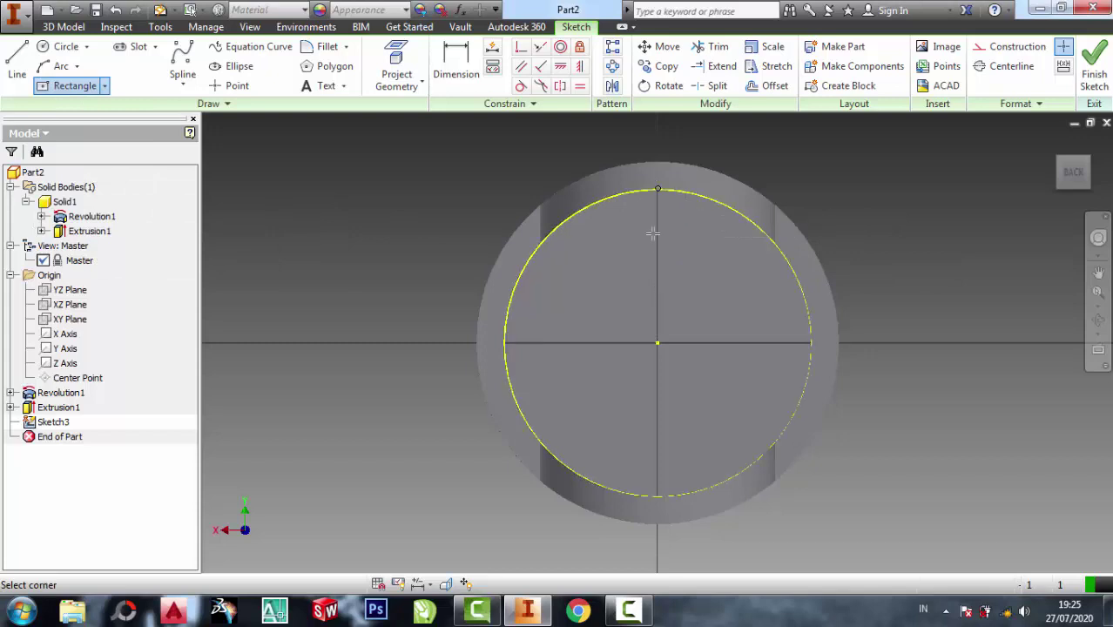
{"action": "left_click", "coordinate": [713, 233]}
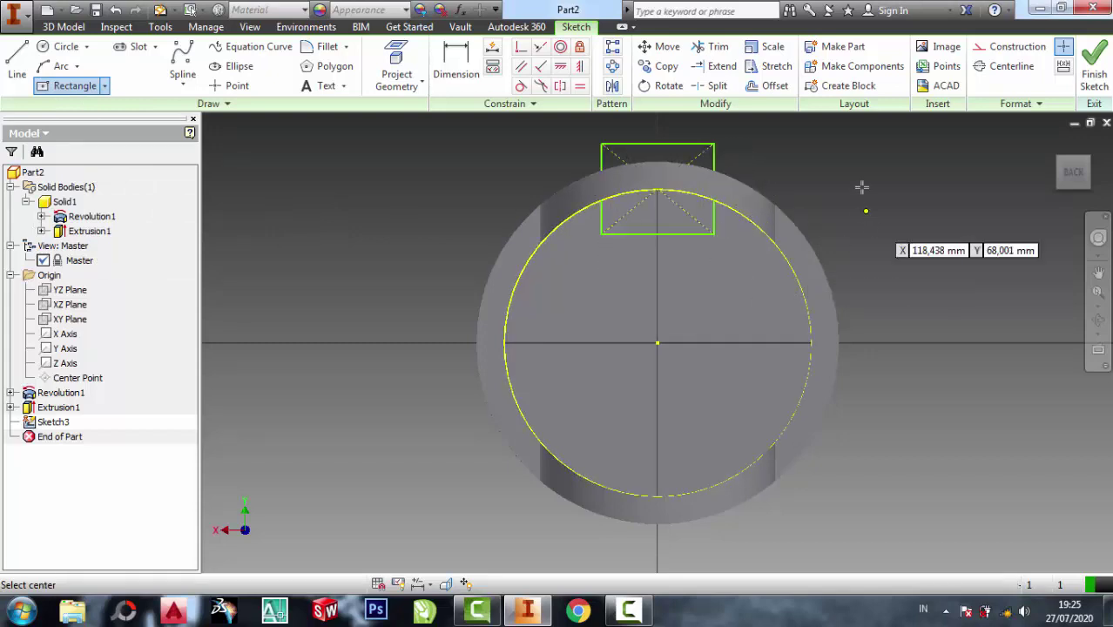
{"action": "left_click", "coordinate": [714, 46]}
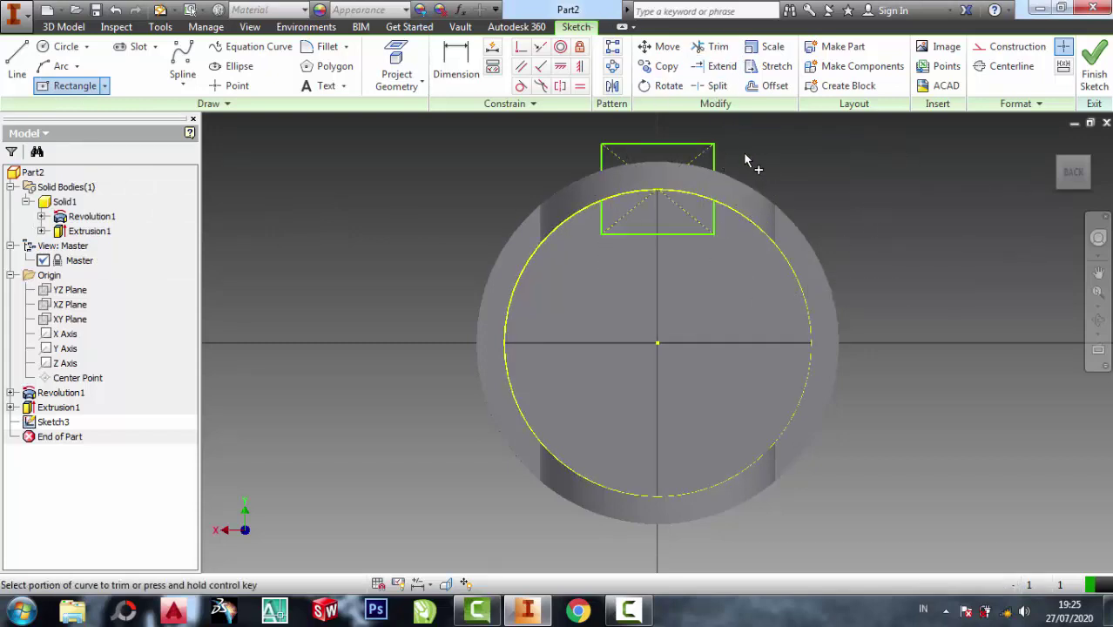
{"action": "left_click", "coordinate": [662, 145]}
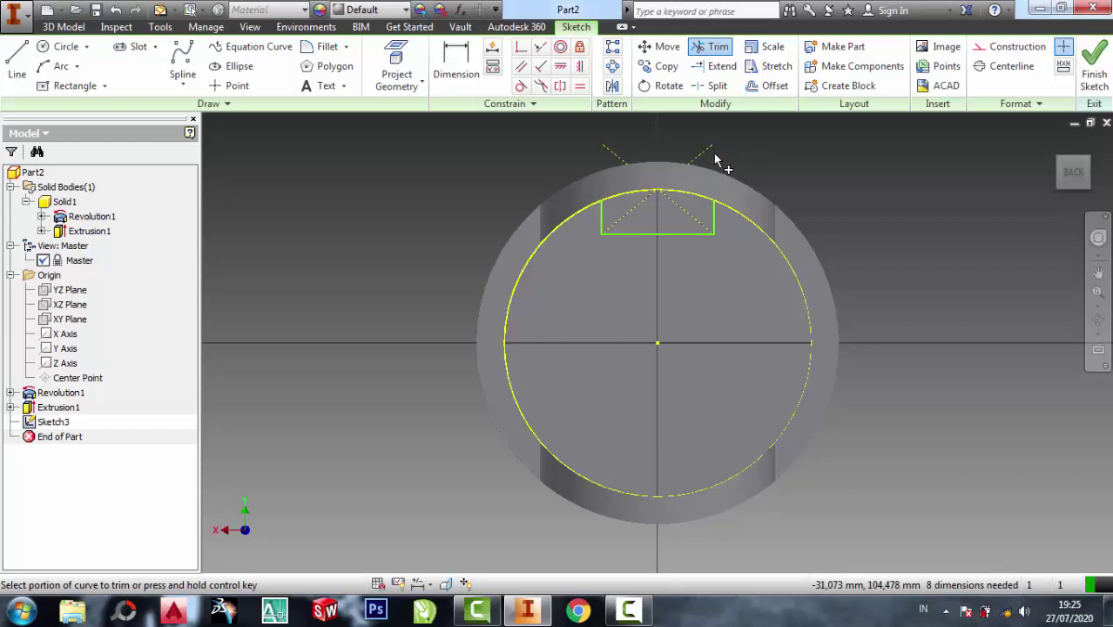
Step: Dimension the trimmed rectangle's right side at 30 mm from the circle's centre
{"action": "key", "text": "d"}
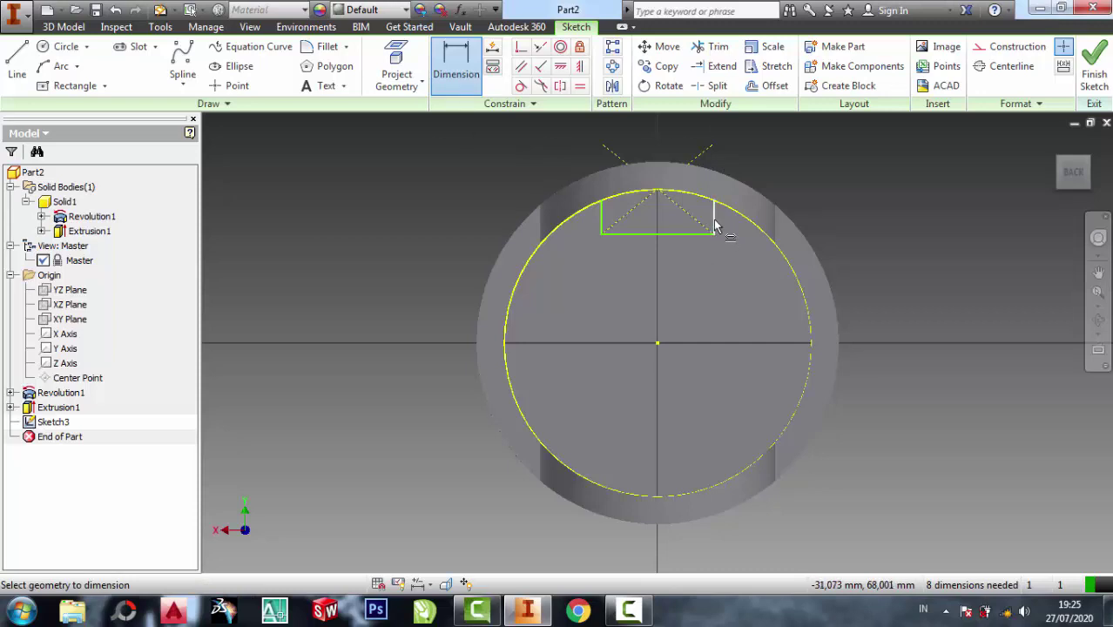
{"action": "left_click", "coordinate": [714, 218]}
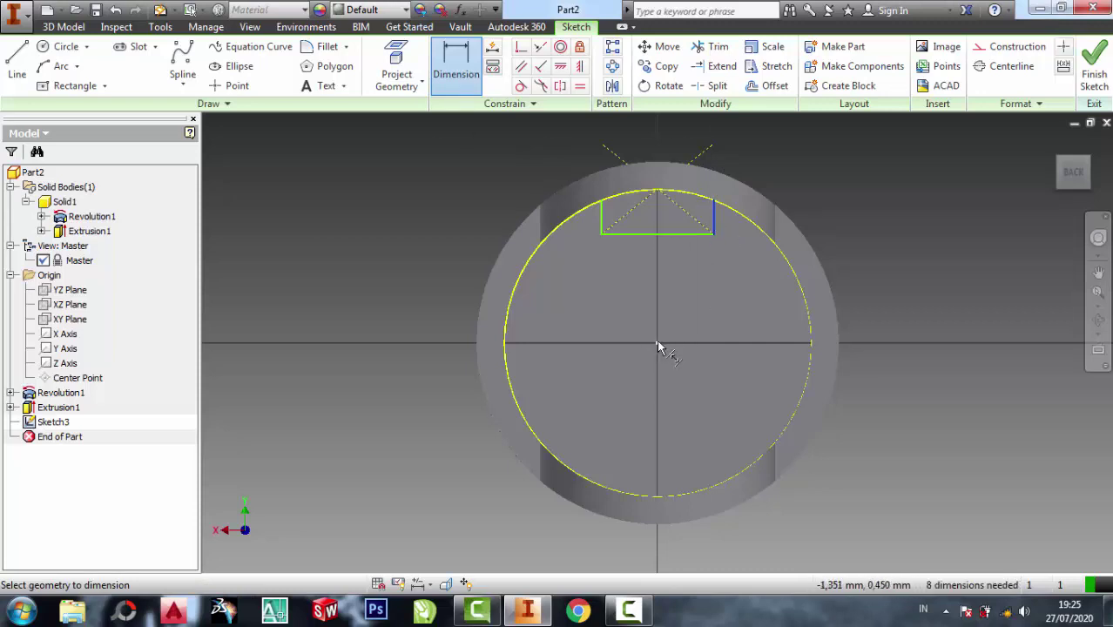
{"action": "left_click", "coordinate": [657, 343]}
{"action": "left_click", "coordinate": [693, 360]}
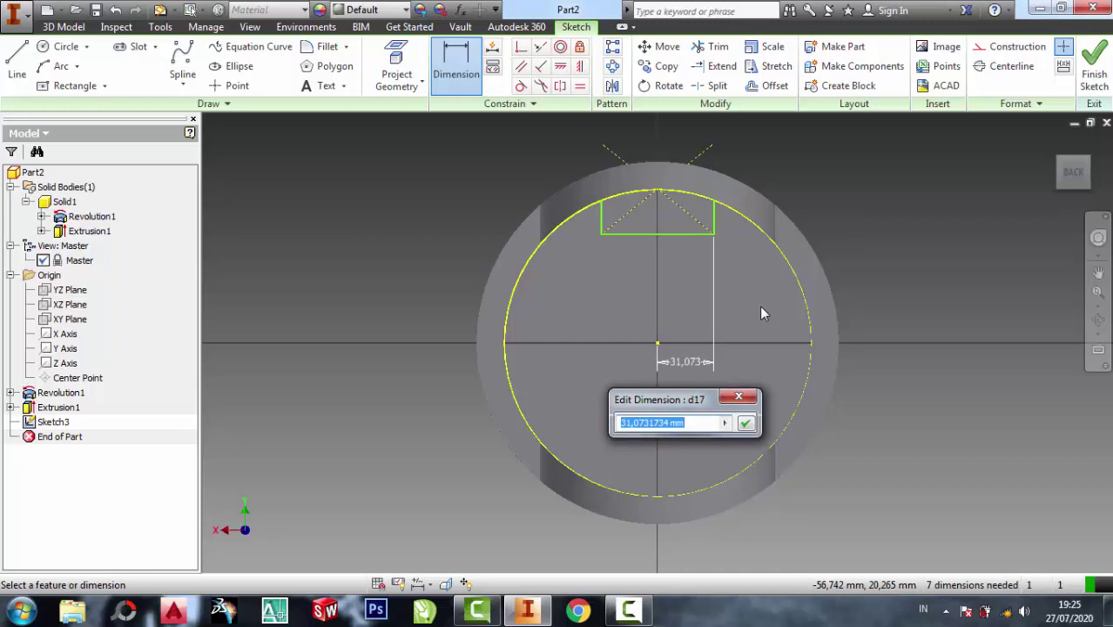
{"action": "type", "text": "30"}
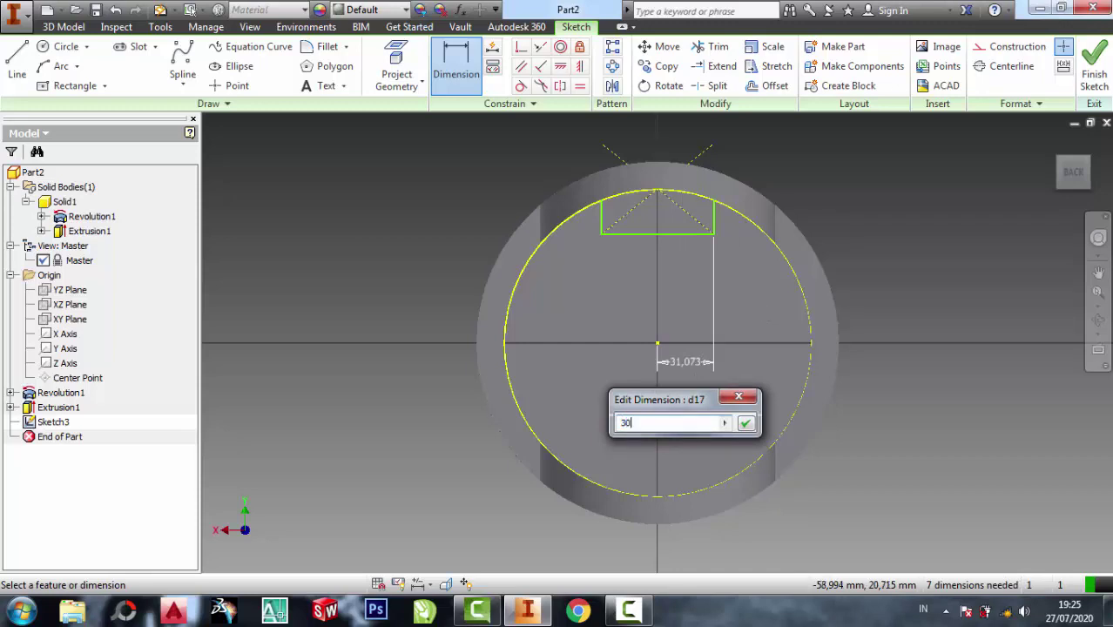
{"action": "key", "text": "Return"}
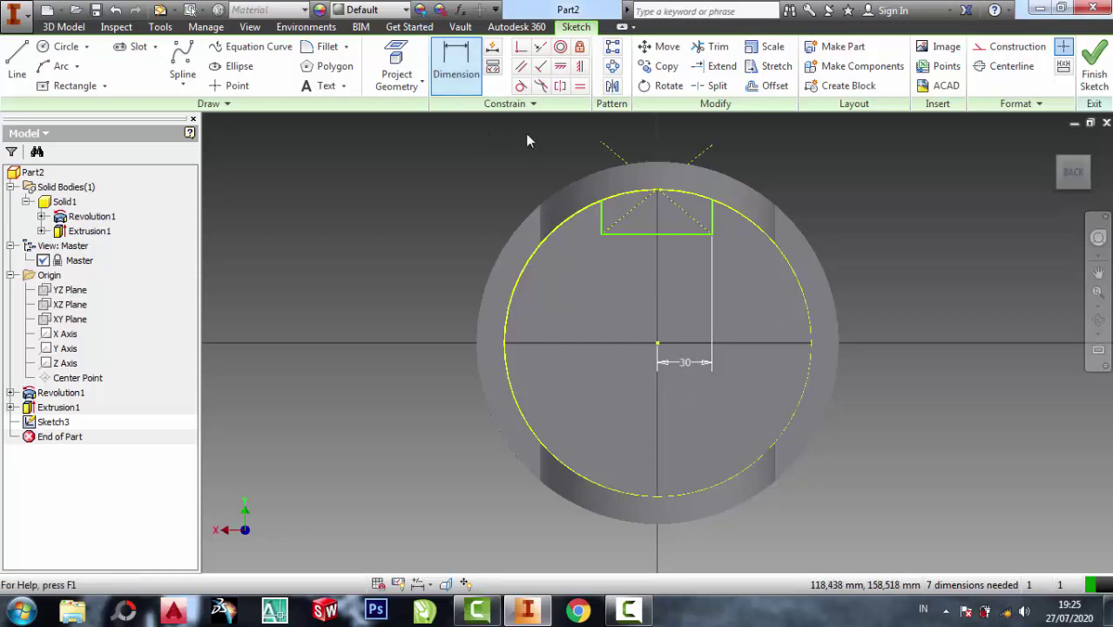
Step: Dimension the trimmed rectangle's left side at 30 mm from the circle's centre
{"action": "left_click", "coordinate": [602, 220]}
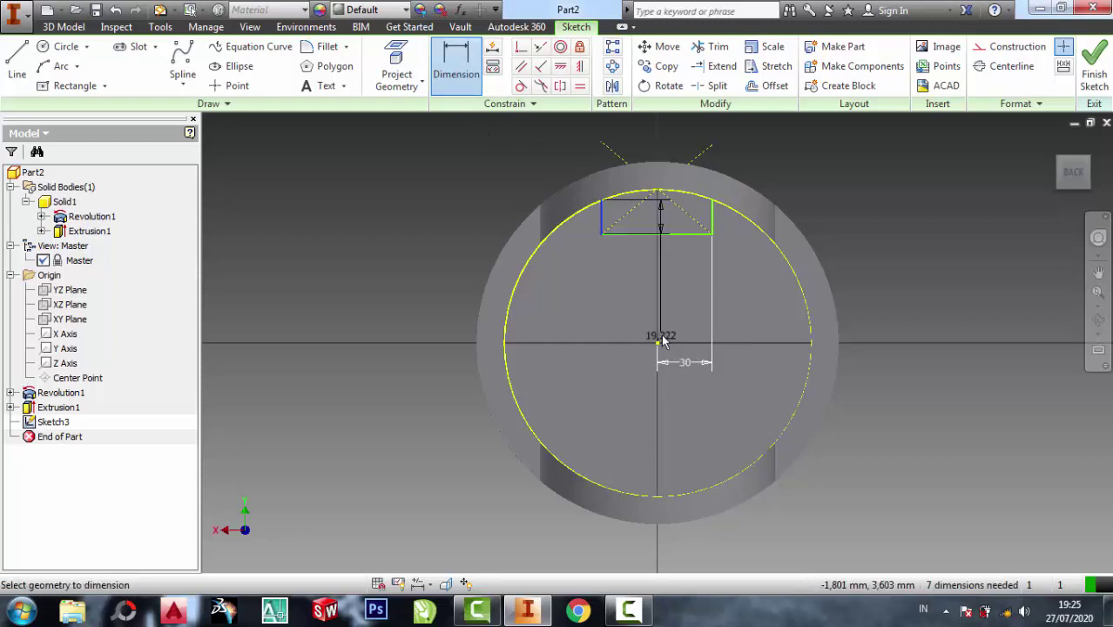
{"action": "left_click", "coordinate": [658, 344]}
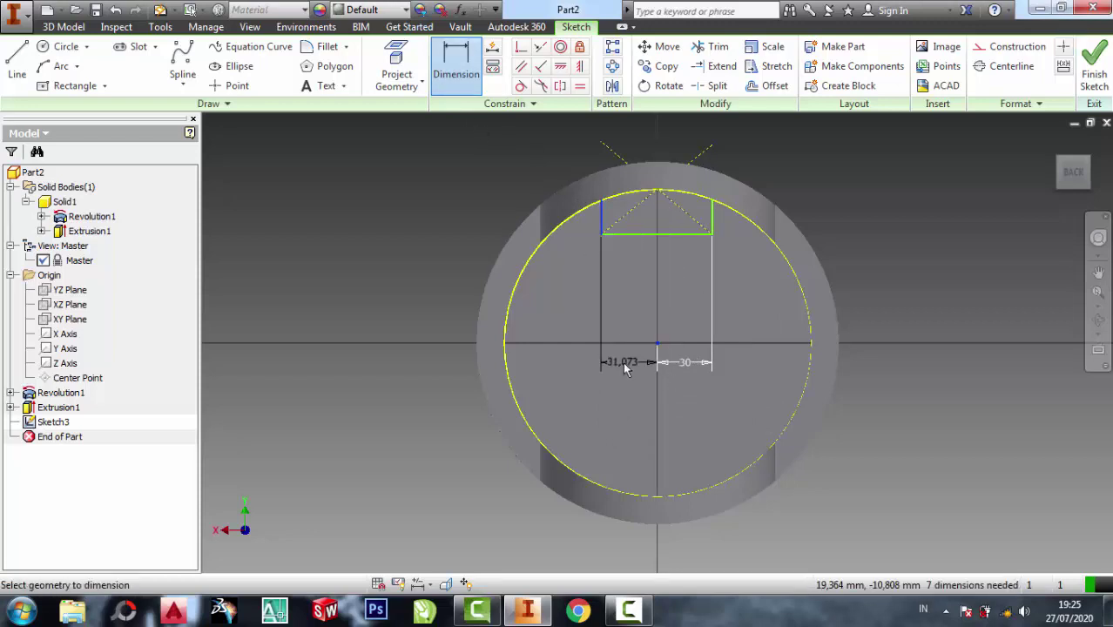
{"action": "left_click", "coordinate": [627, 362]}
{"action": "type", "text": "3"}
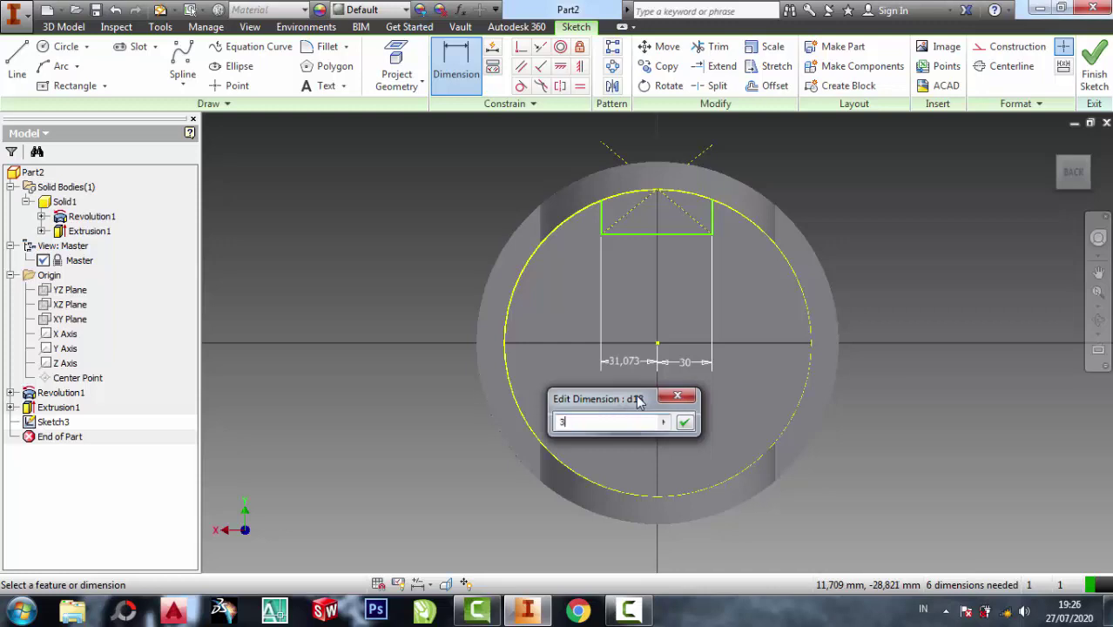
{"action": "type", "text": "0"}
{"action": "key", "text": "Return"}
Step: Dimension the height of the trimmed rectangle's right side as 30 mm
{"action": "left_click", "coordinate": [713, 218]}
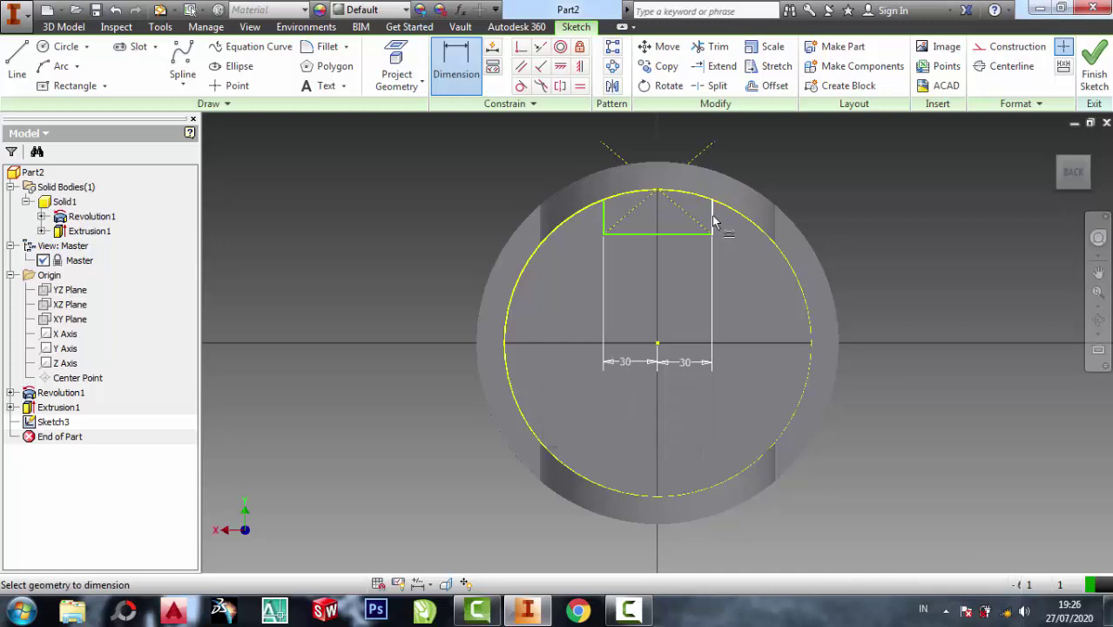
{"action": "left_click", "coordinate": [865, 228]}
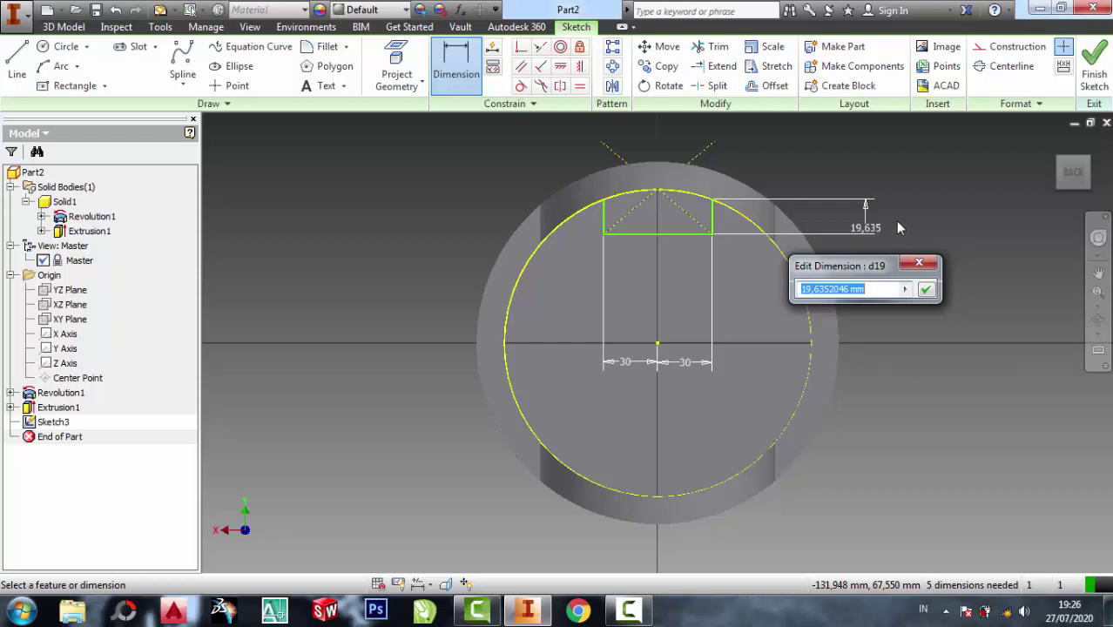
{"action": "type", "text": "30"}
{"action": "key", "text": "Return"}
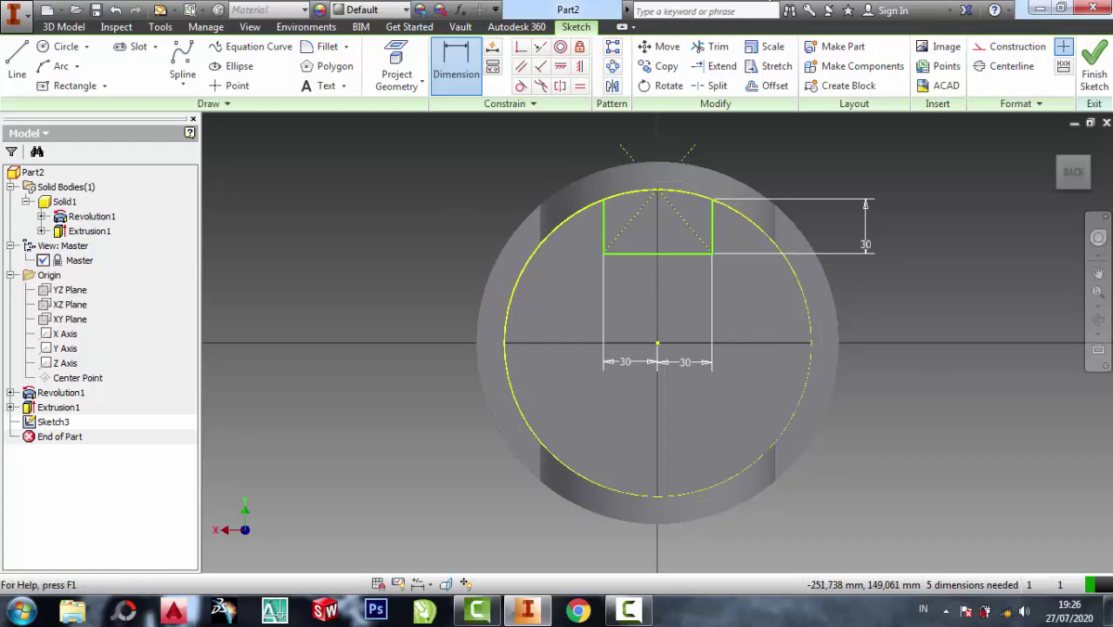
Step: Finish the sketch and set up a joined Extrude of the trimmed rectangle out of the cavity with a distance of 200 mm
{"action": "left_click", "coordinate": [1091, 70]}
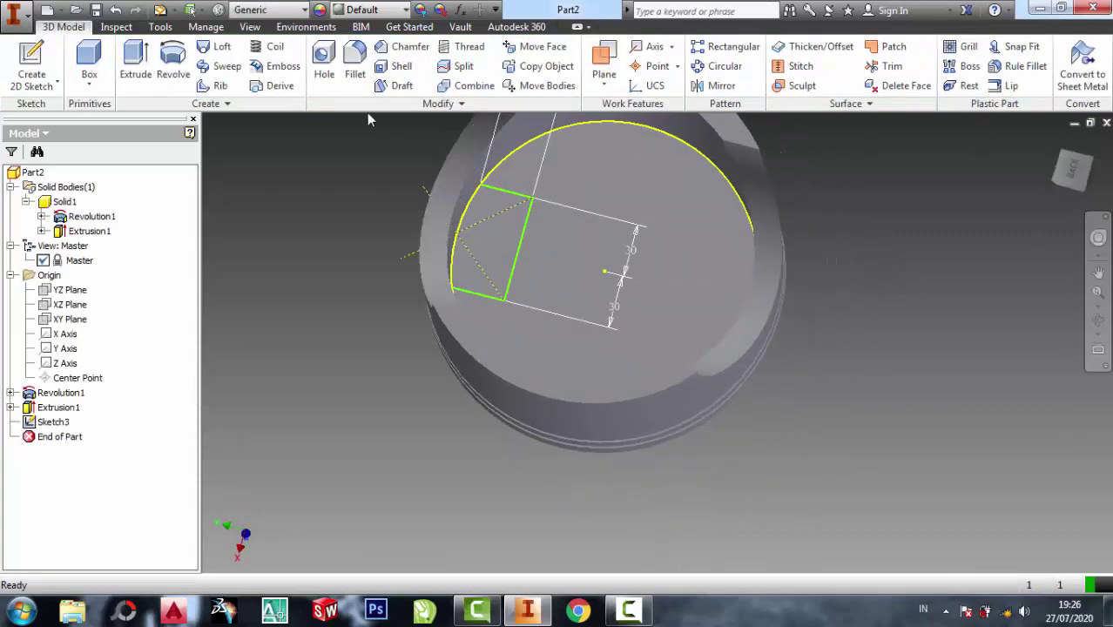
{"action": "left_click", "coordinate": [136, 60]}
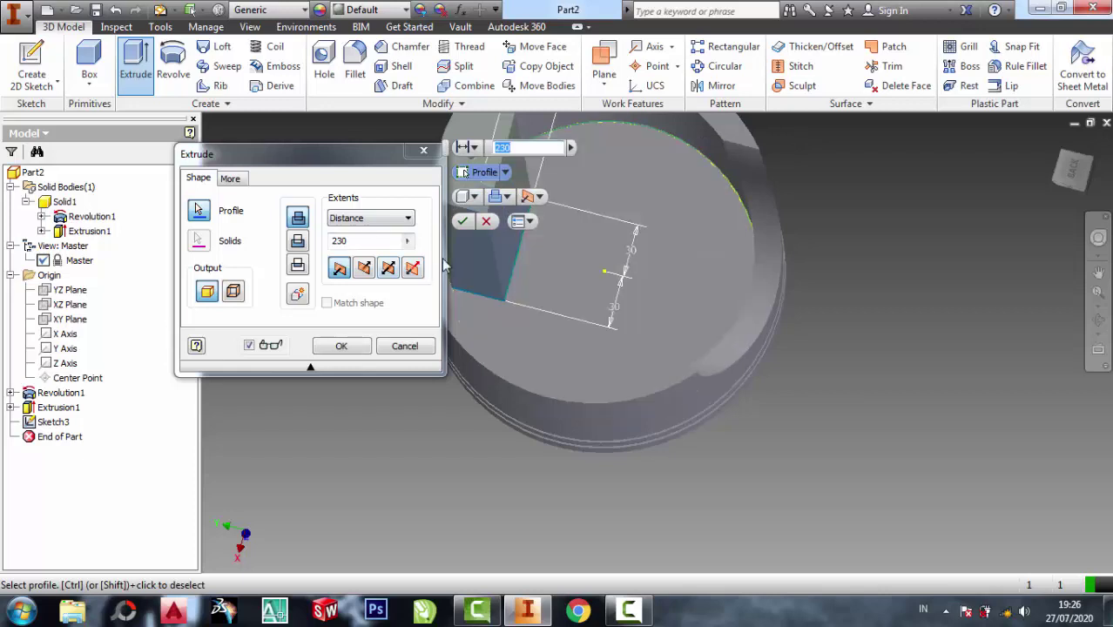
{"action": "middle_click_drag", "start_coordinate": [865, 303], "coordinate": [769, 367], "text": "shift"}
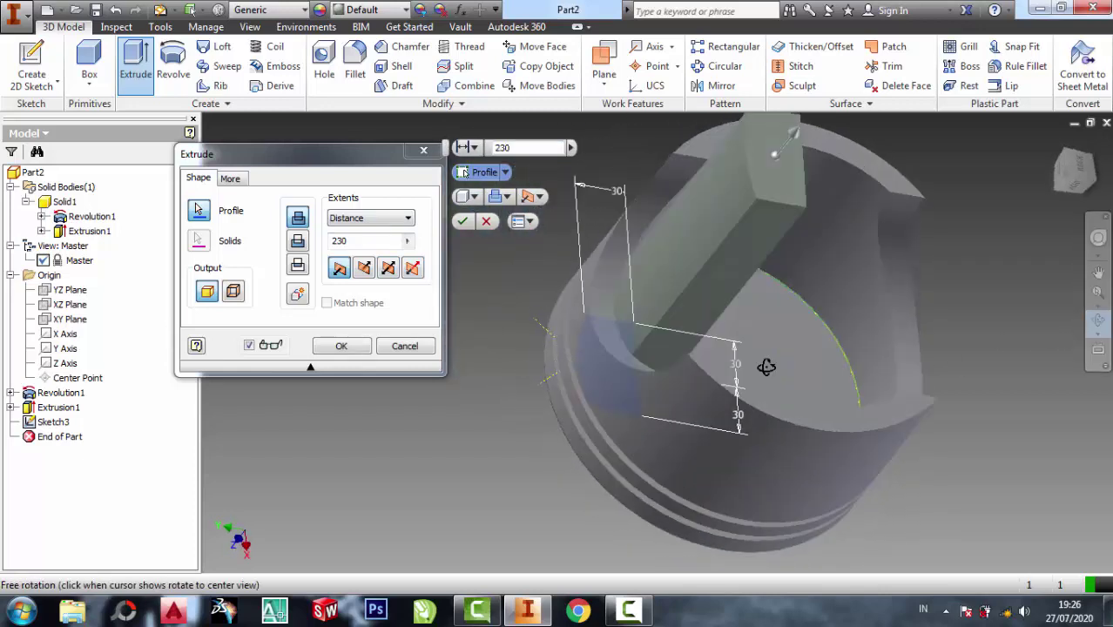
{"action": "double_click", "coordinate": [354, 241]}
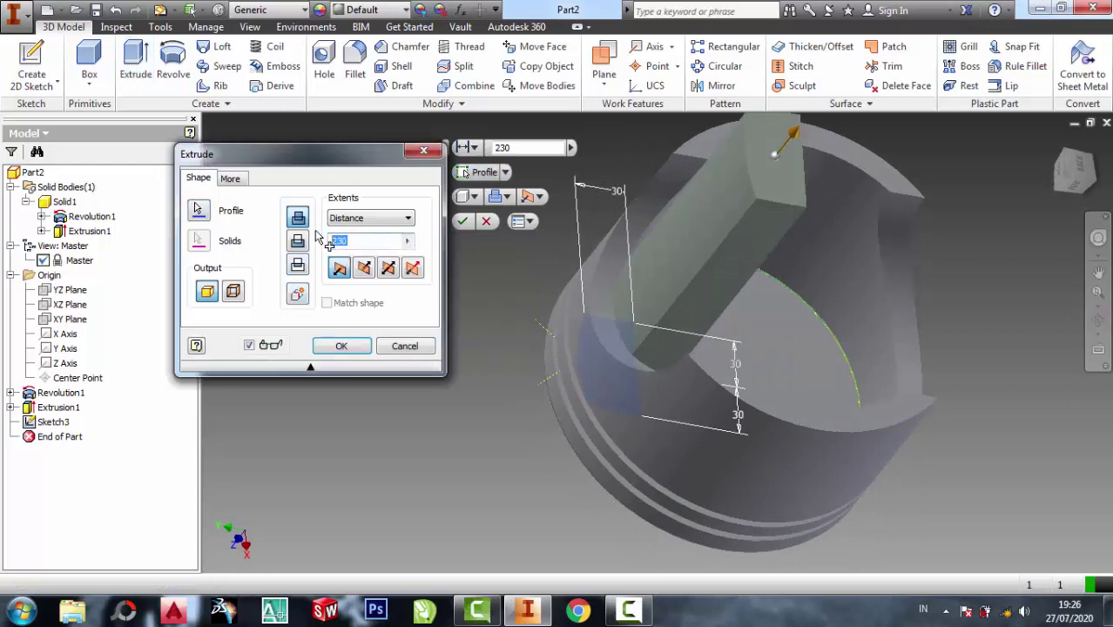
{"action": "type", "text": "100"}
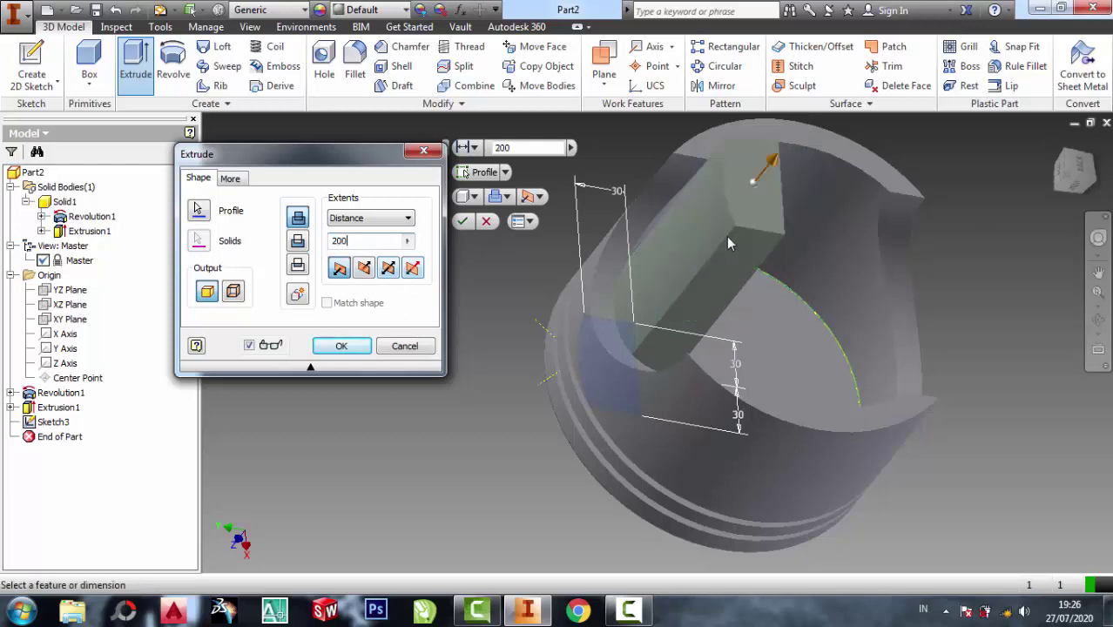
Step: Try extrusion distances of 180 mm and 150 mm for the block and check its length from the side
{"action": "double_click", "coordinate": [390, 242]}
{"action": "type", "text": "1"}
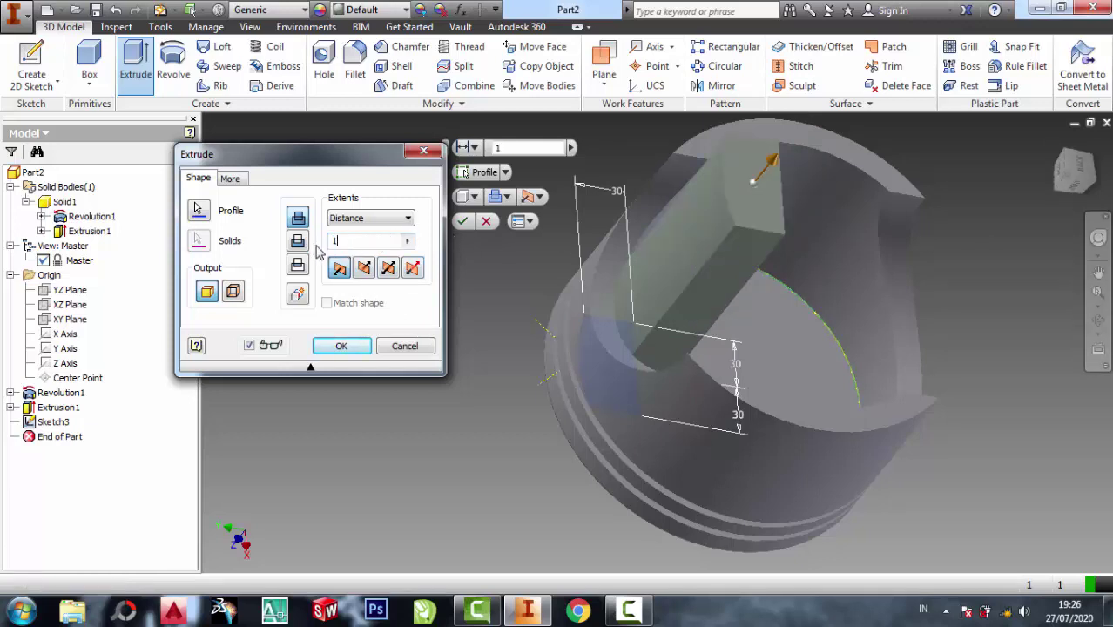
{"action": "type", "text": "80"}
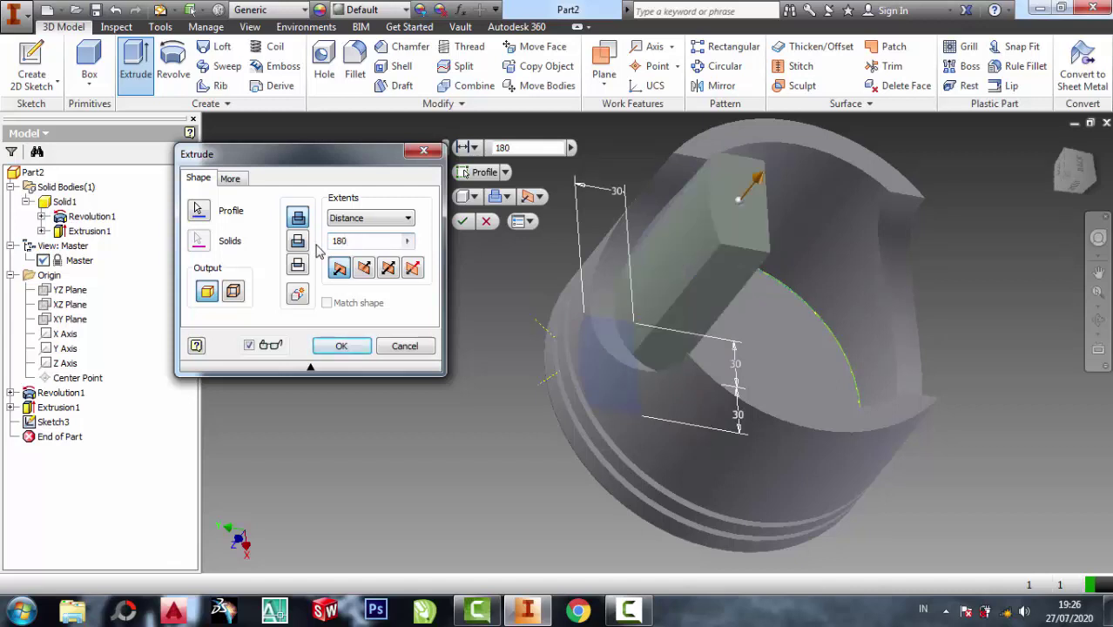
{"action": "left_click", "coordinate": [1100, 320]}
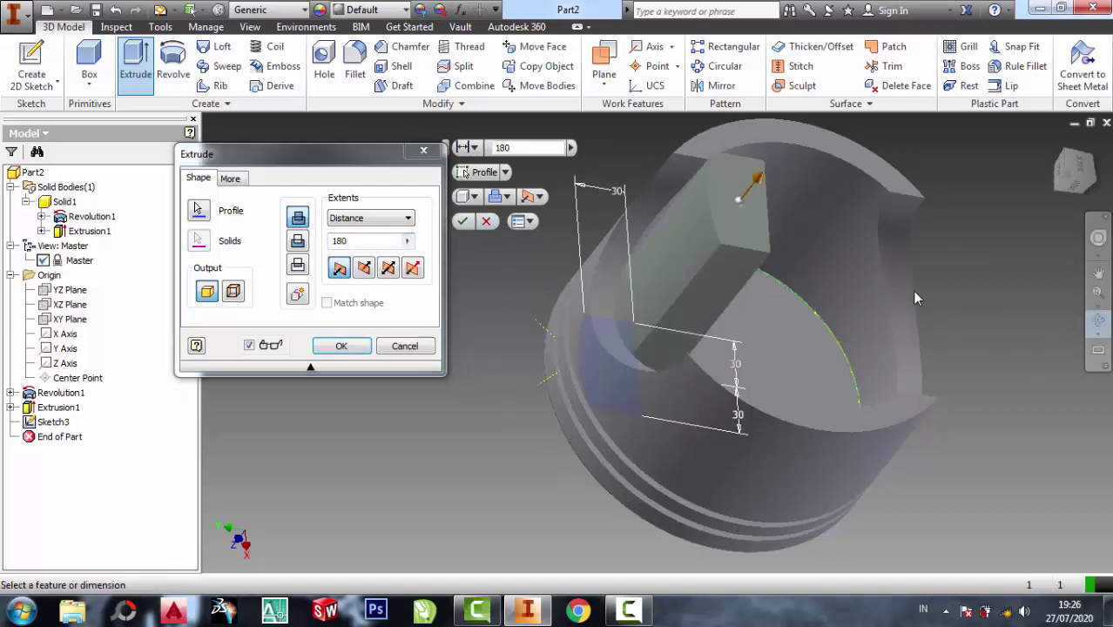
{"action": "left_click", "coordinate": [357, 241]}
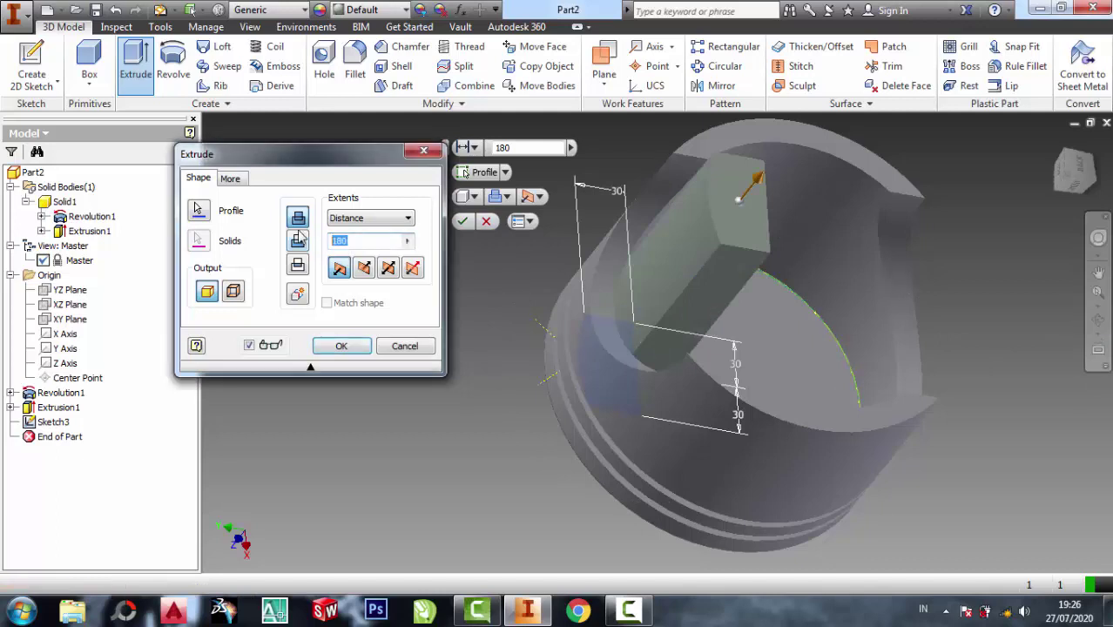
{"action": "type", "text": "150"}
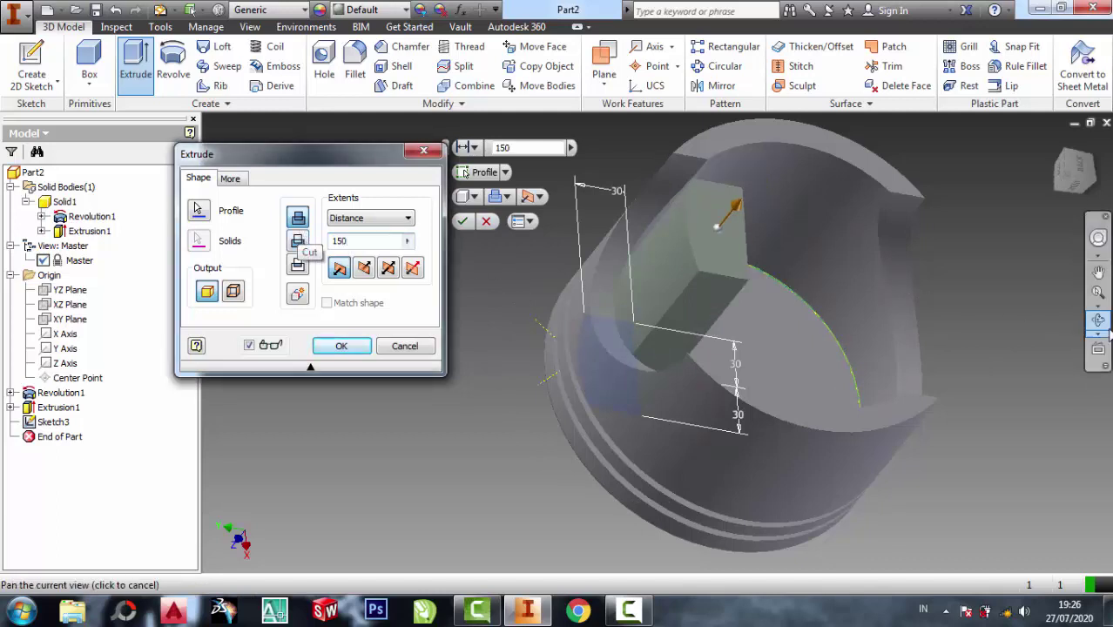
{"action": "left_click", "coordinate": [1099, 320]}
{"action": "left_click_drag", "start_coordinate": [702, 347], "coordinate": [793, 413]}
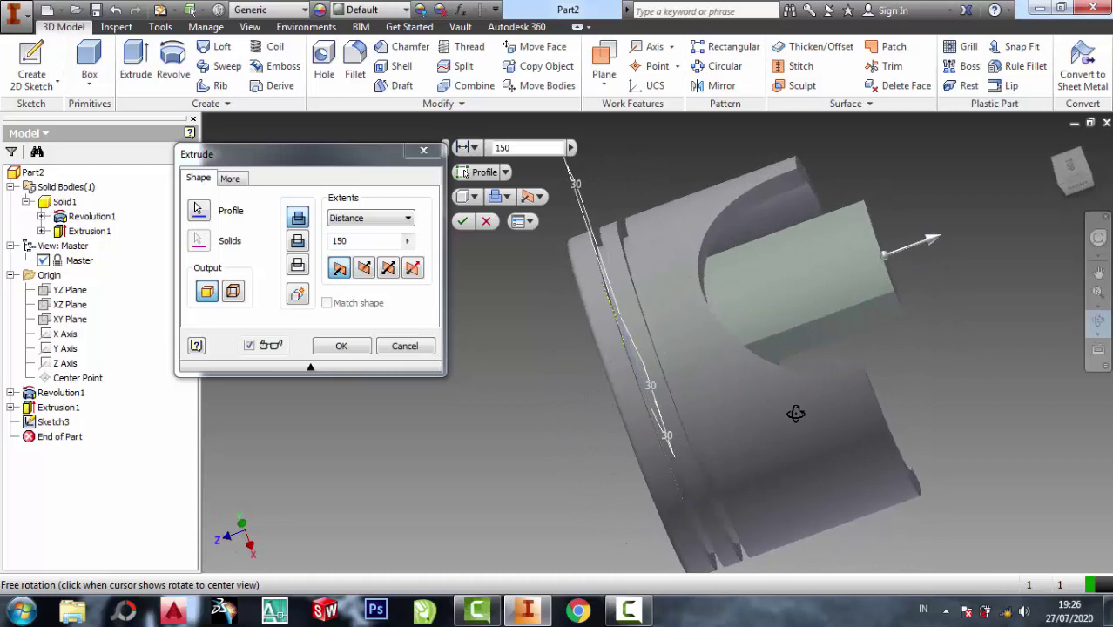
Step: Set the extrusion distance to 130 mm and complete the block inside the piston cavity
{"action": "left_click", "coordinate": [354, 242]}
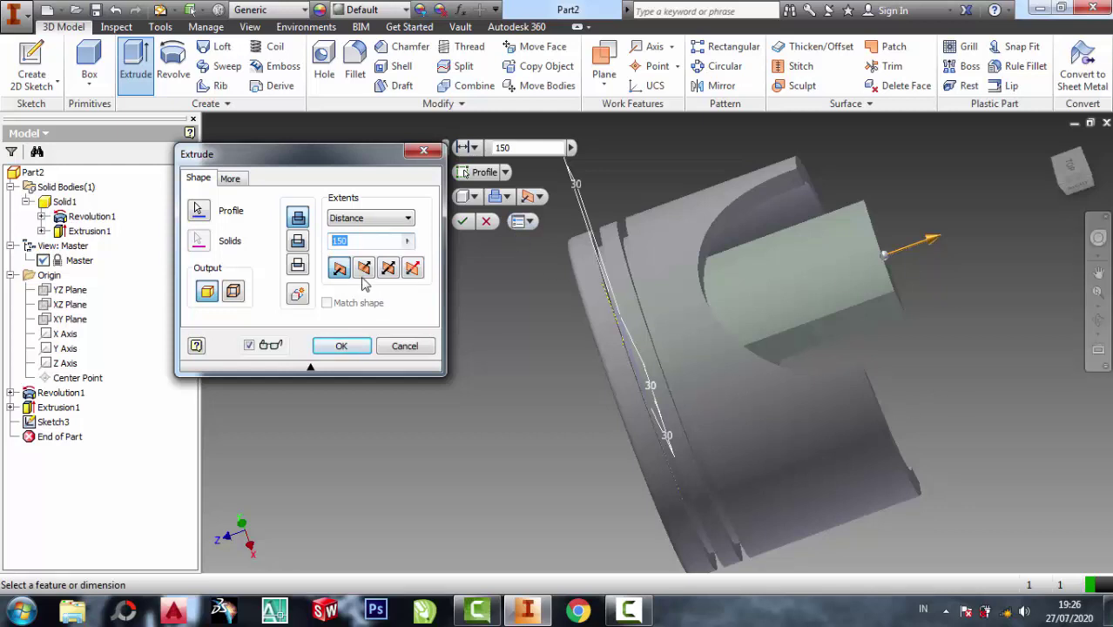
{"action": "left_click", "coordinate": [376, 241]}
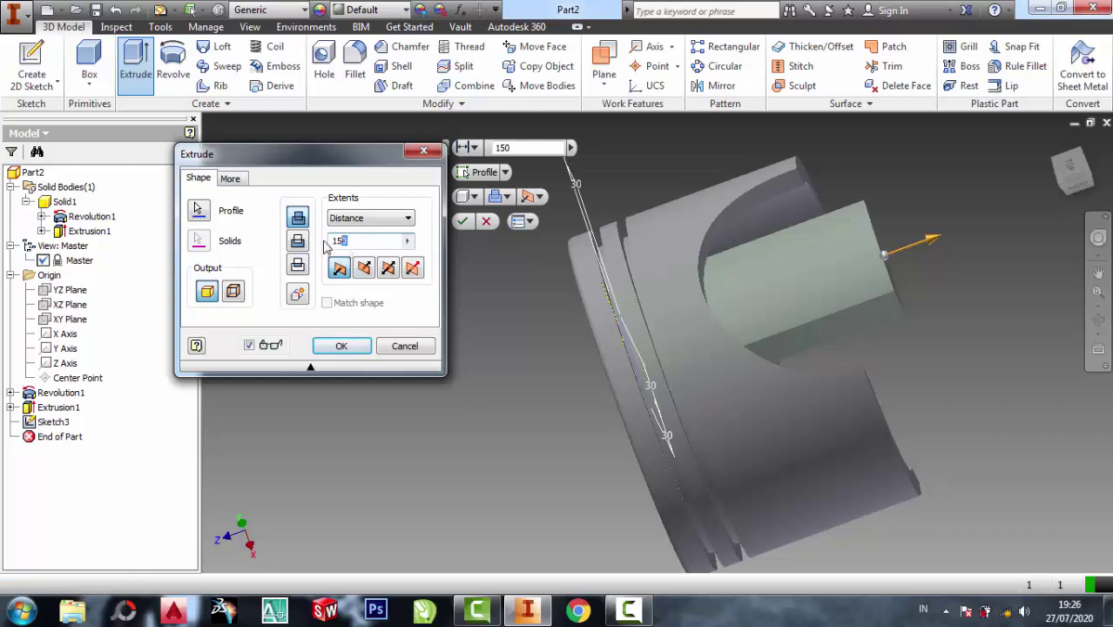
{"action": "type", "text": "1"}
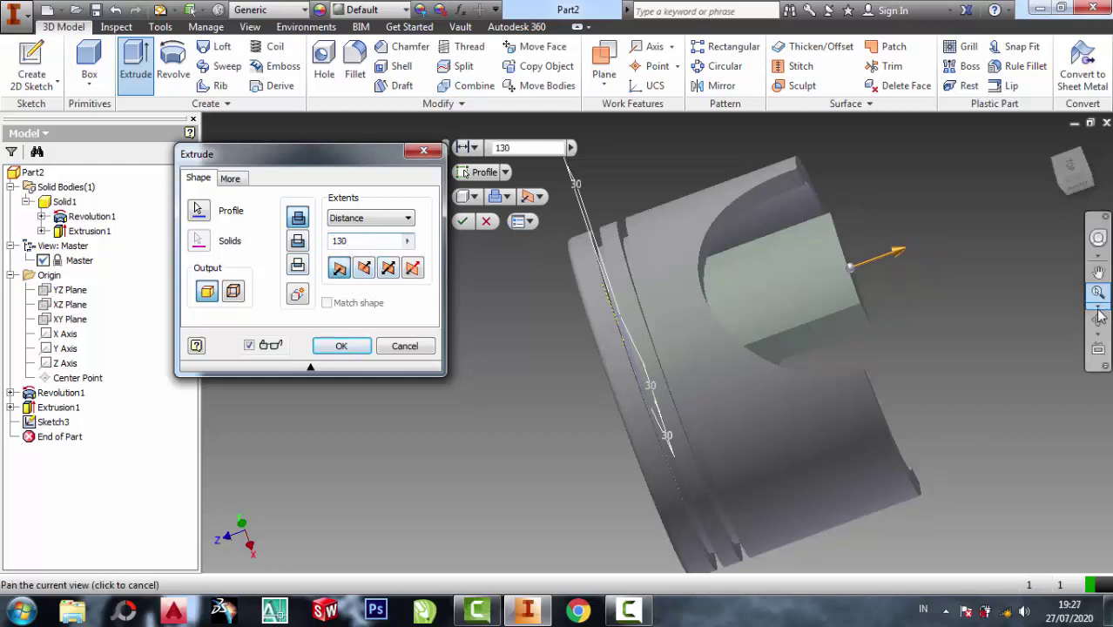
{"action": "left_click", "coordinate": [1100, 336]}
{"action": "left_click_drag", "start_coordinate": [848, 324], "coordinate": [599, 218]}
{"action": "left_click", "coordinate": [341, 347]}
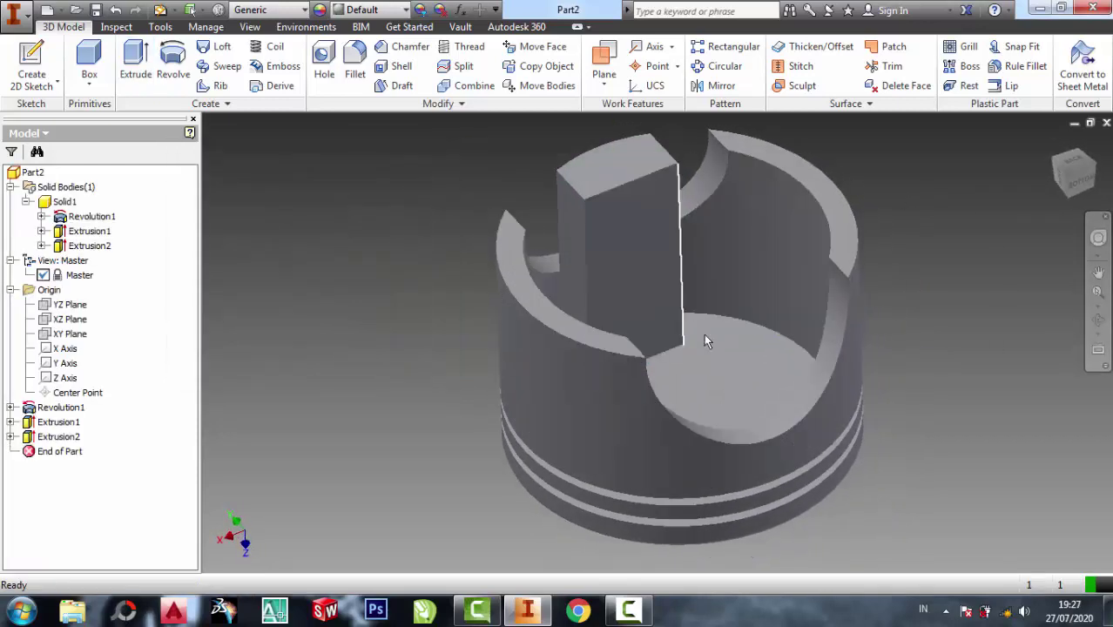
Step: Start a sketch on the cavity floor and draw a center rectangle about 60 mm wide on the circle's edge opposite the existing block
{"action": "left_click", "coordinate": [741, 380]}
{"action": "left_click", "coordinate": [756, 360]}
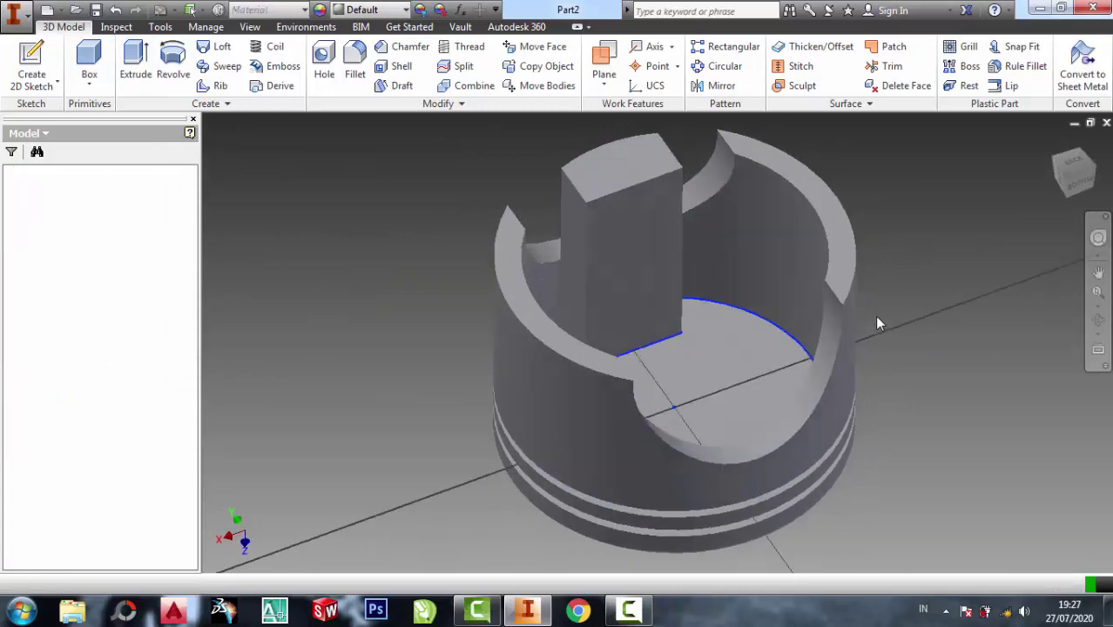
{"action": "left_click", "coordinate": [69, 85]}
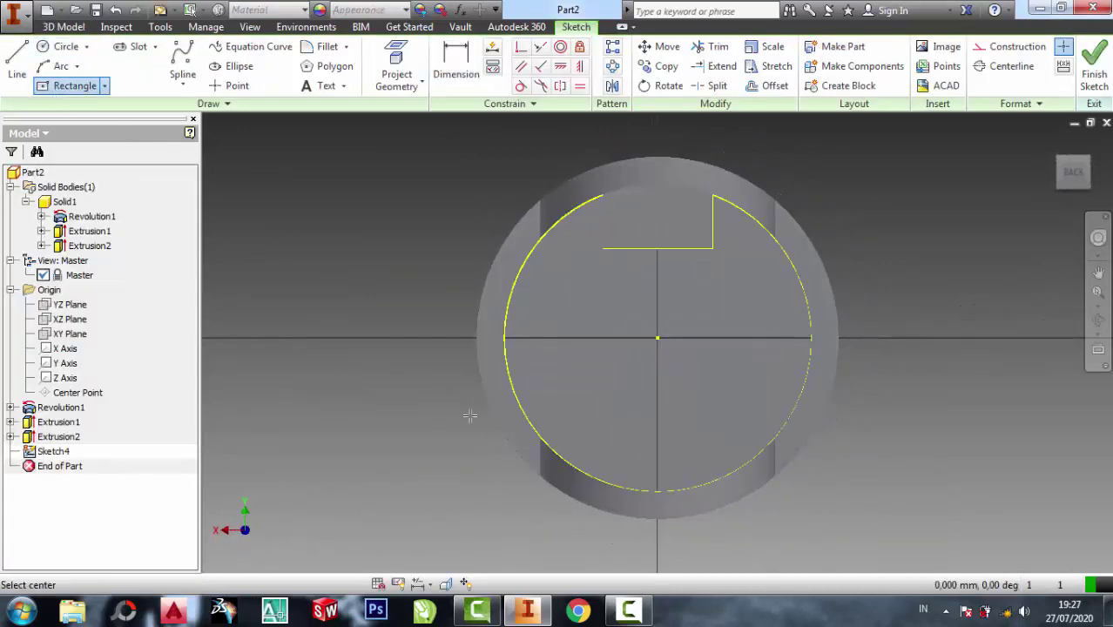
{"action": "left_click", "coordinate": [658, 492]}
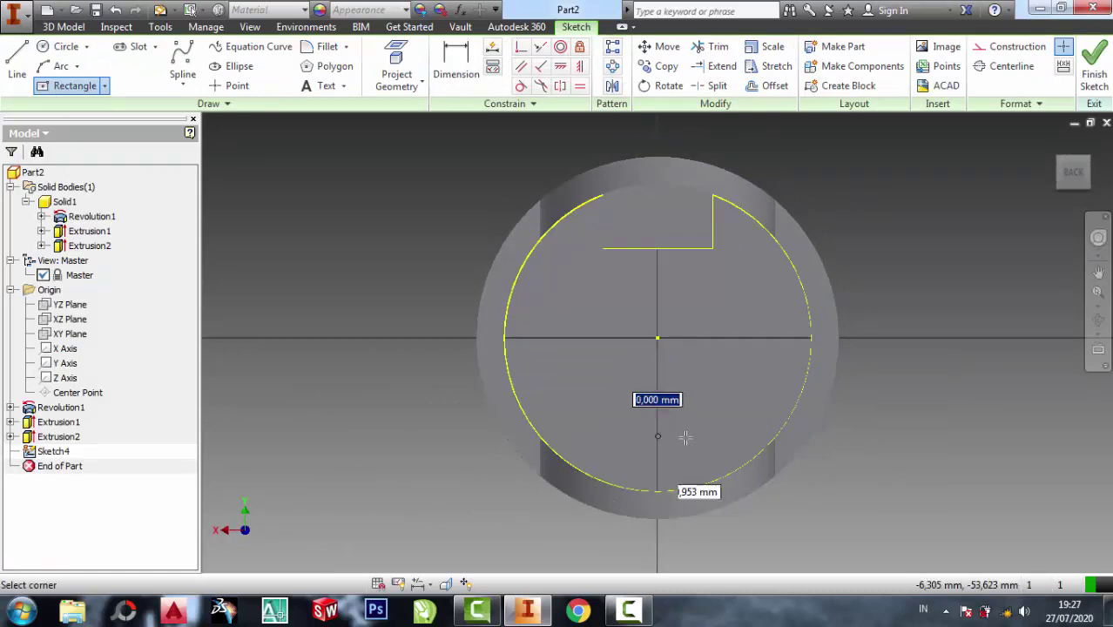
{"action": "left_click", "coordinate": [713, 434]}
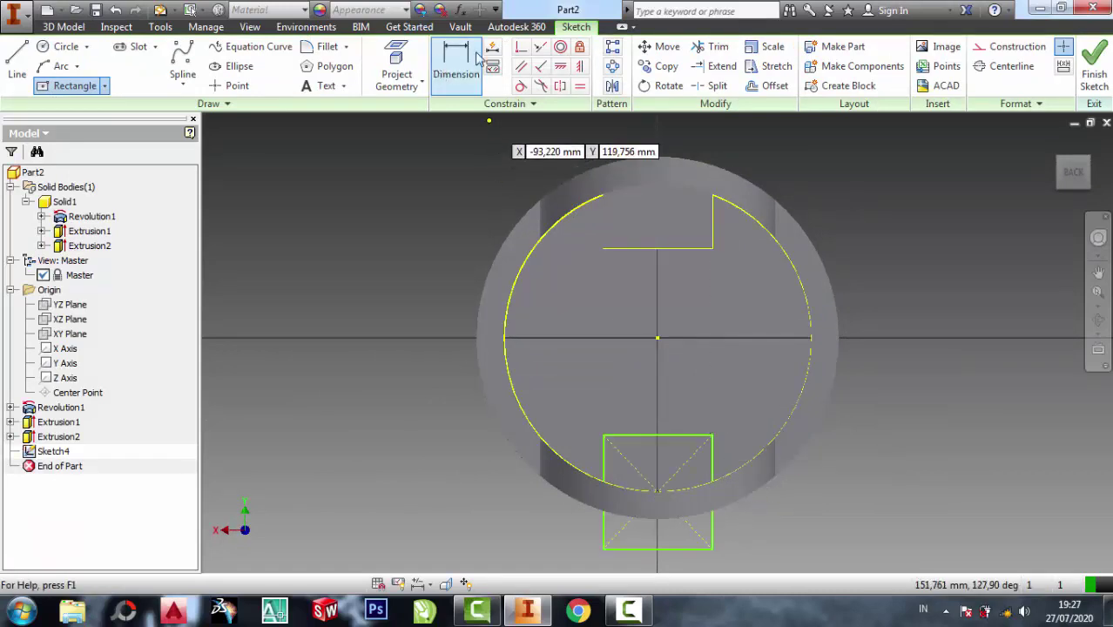
Step: Trim away the parts of the rectangle that lie outside the cavity circle
{"action": "key", "text": "x"}
{"action": "left_click", "coordinate": [713, 536]}
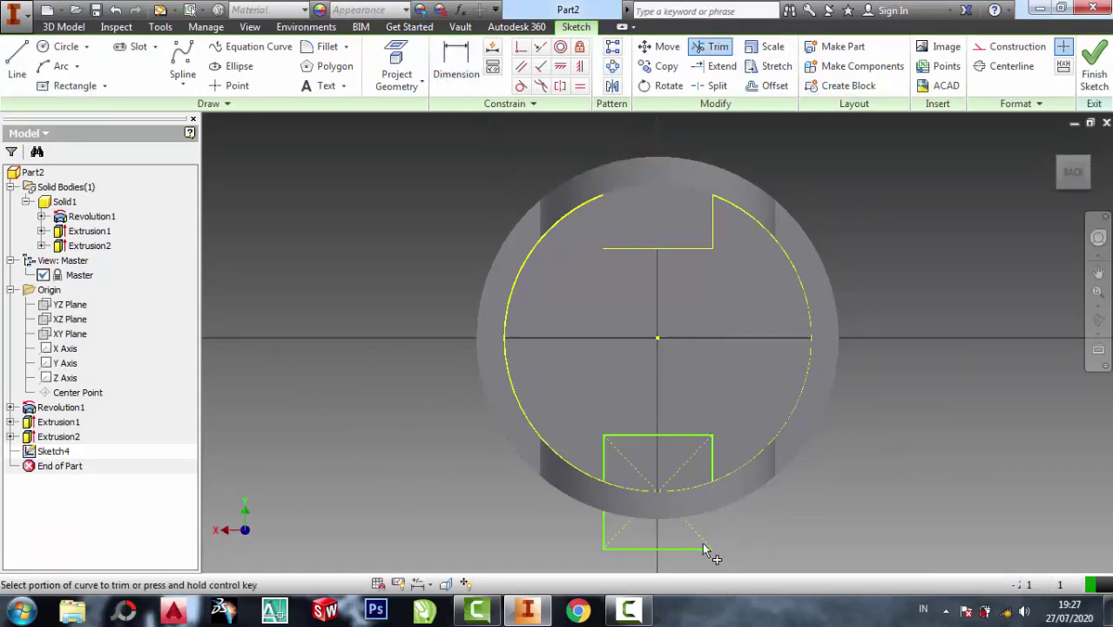
{"action": "left_click", "coordinate": [662, 550]}
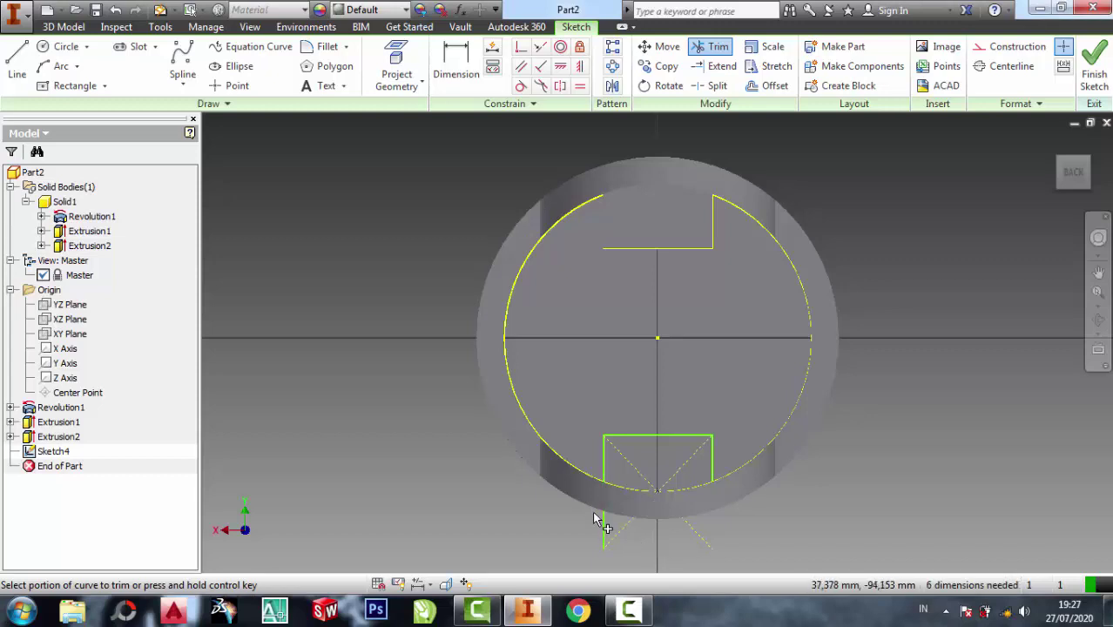
{"action": "left_click", "coordinate": [604, 529]}
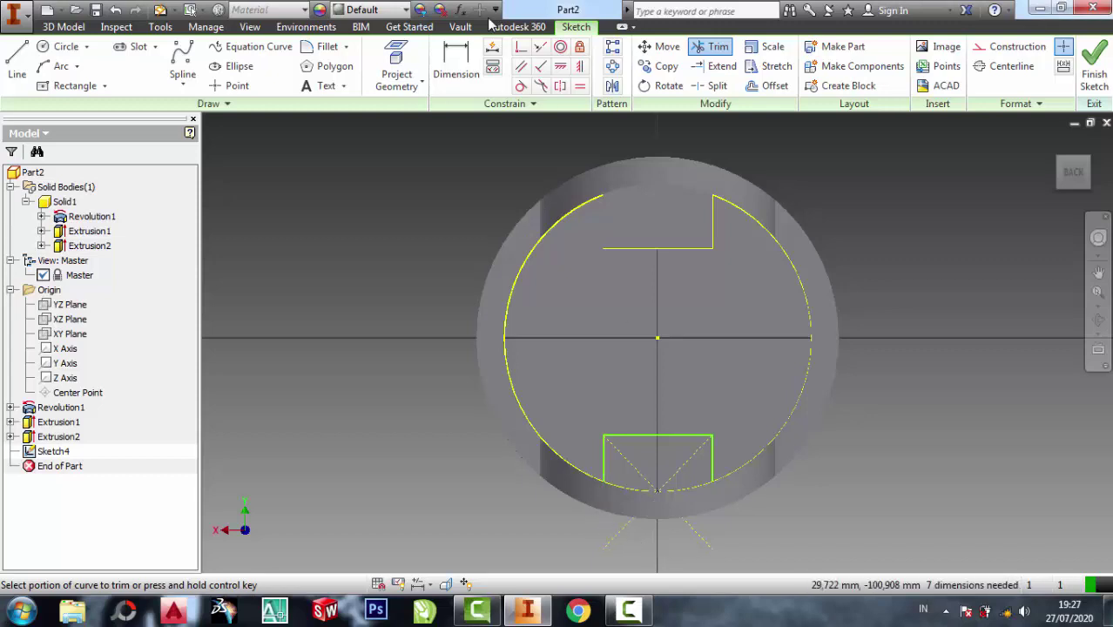
Step: Dimension the distance from the sketch center to each vertical side of the trimmed rectangle as 30 mm
{"action": "left_click", "coordinate": [458, 65]}
{"action": "left_click", "coordinate": [607, 471]}
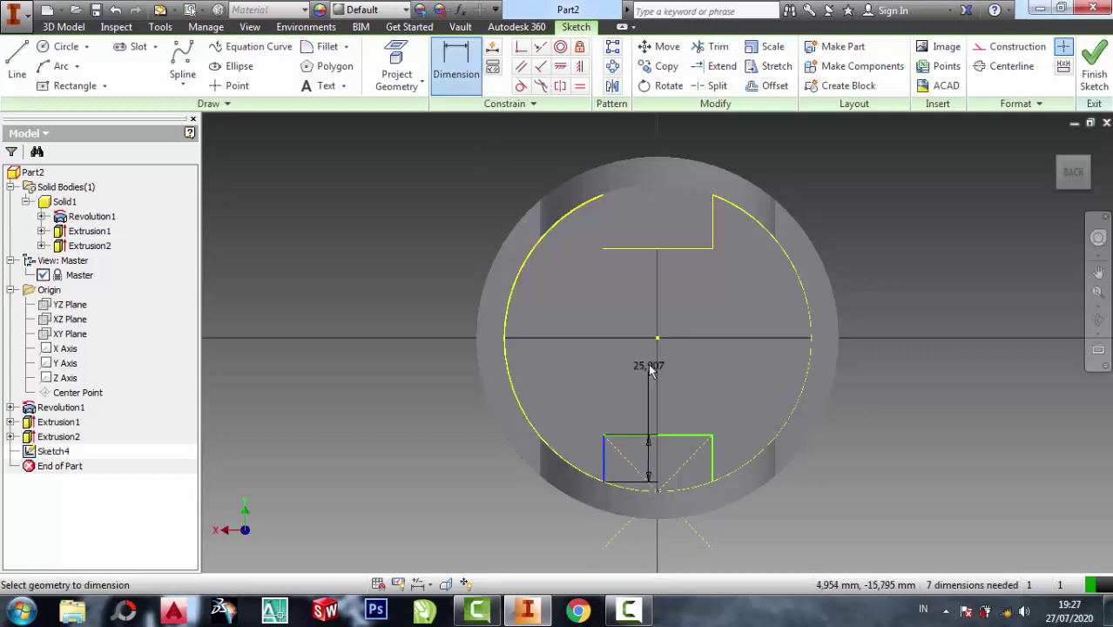
{"action": "left_click", "coordinate": [658, 338]}
{"action": "left_click", "coordinate": [607, 307]}
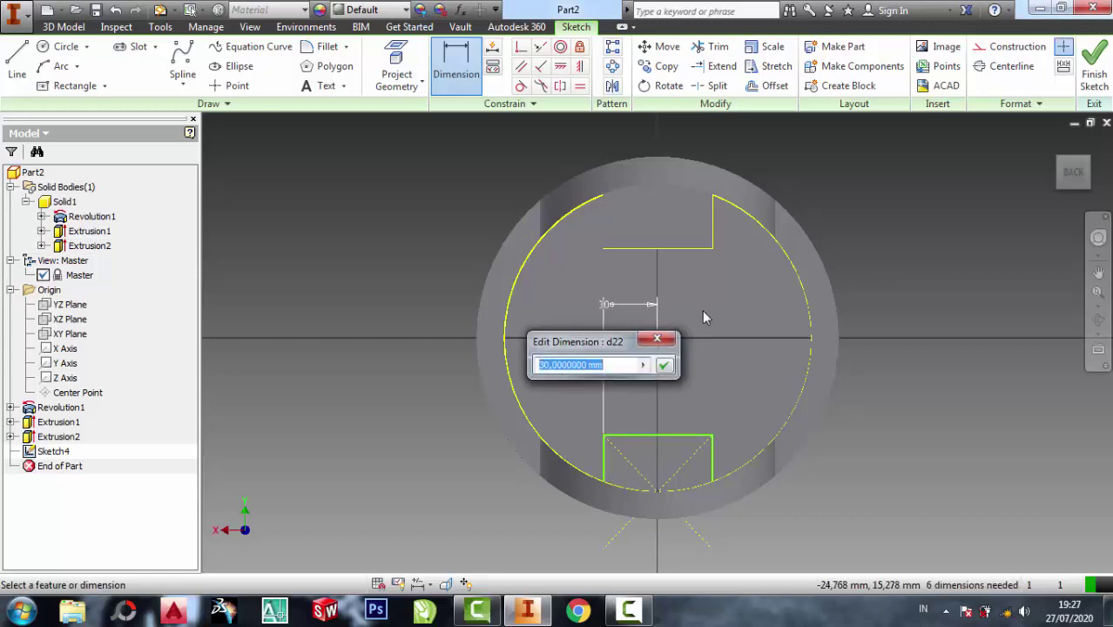
{"action": "left_click", "coordinate": [664, 365]}
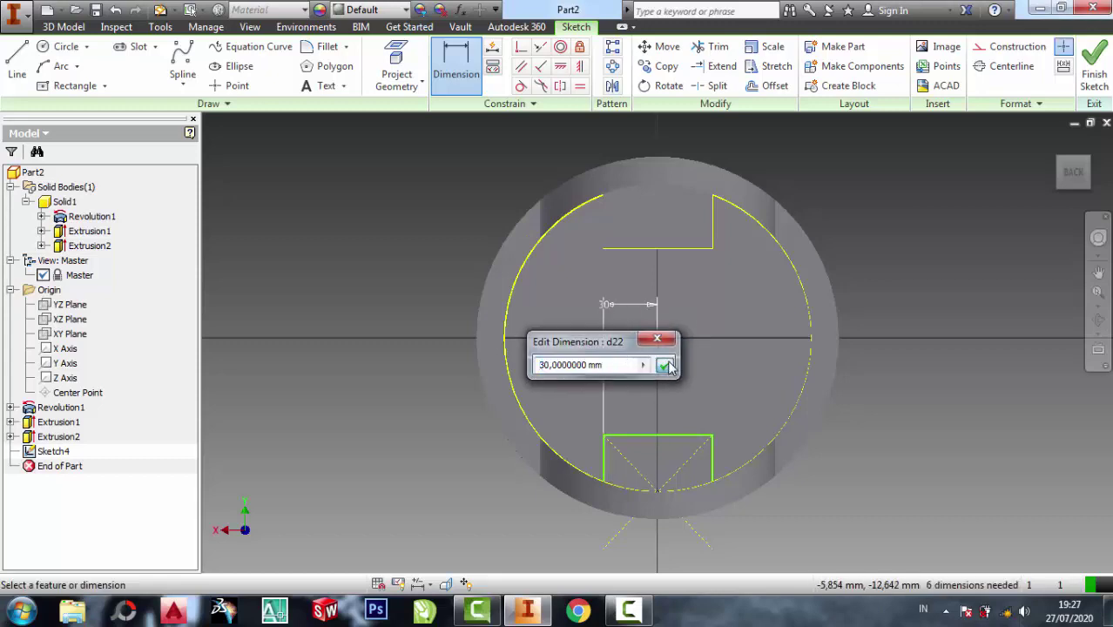
{"action": "left_click", "coordinate": [712, 459]}
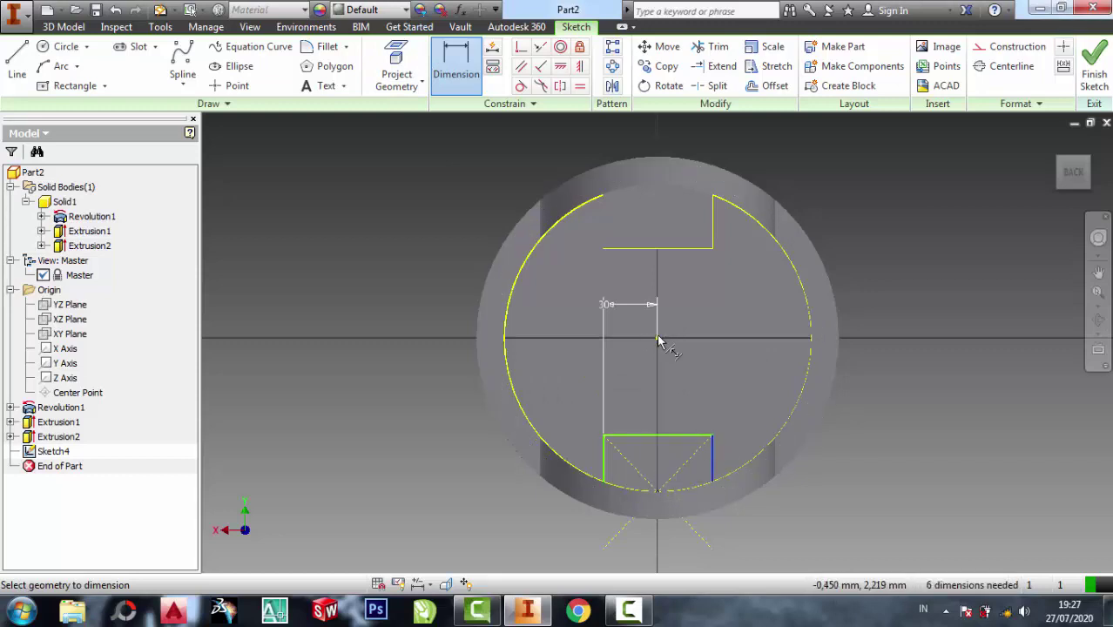
{"action": "left_click", "coordinate": [657, 340]}
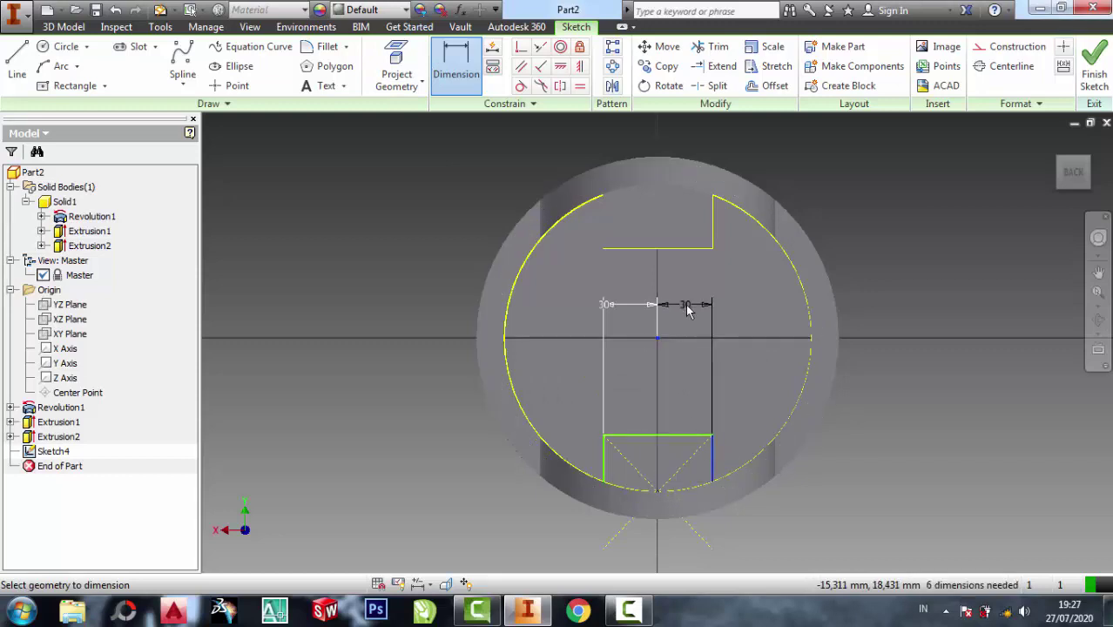
{"action": "left_click", "coordinate": [686, 307]}
{"action": "left_click", "coordinate": [752, 369]}
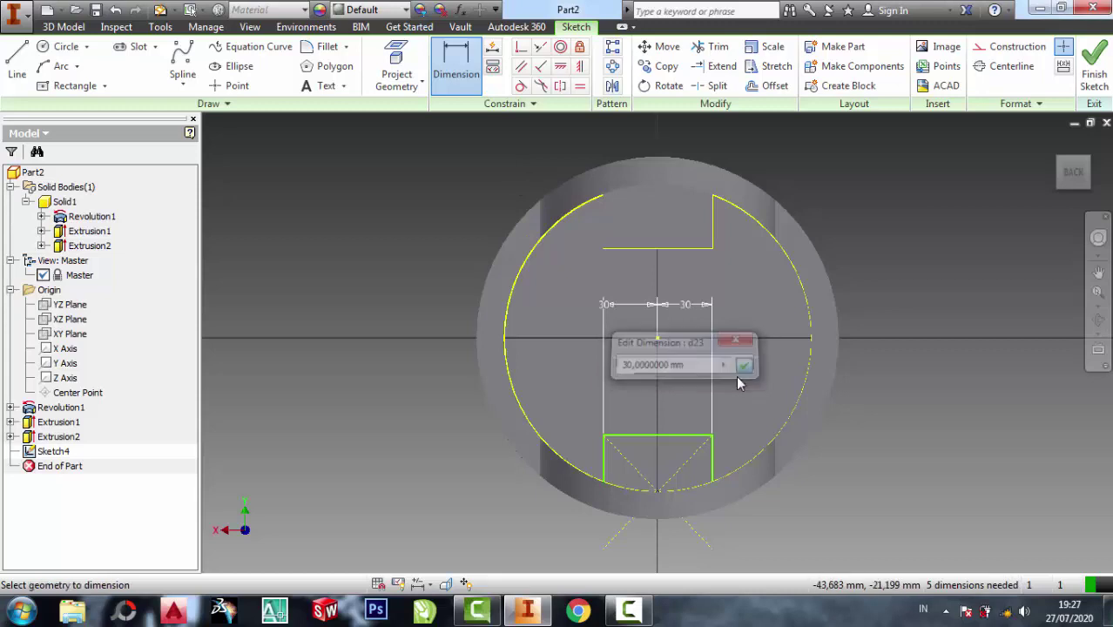
Step: Dimension the heights of both vertical sides of the trimmed rectangle as 30 mm
{"action": "left_click", "coordinate": [605, 464]}
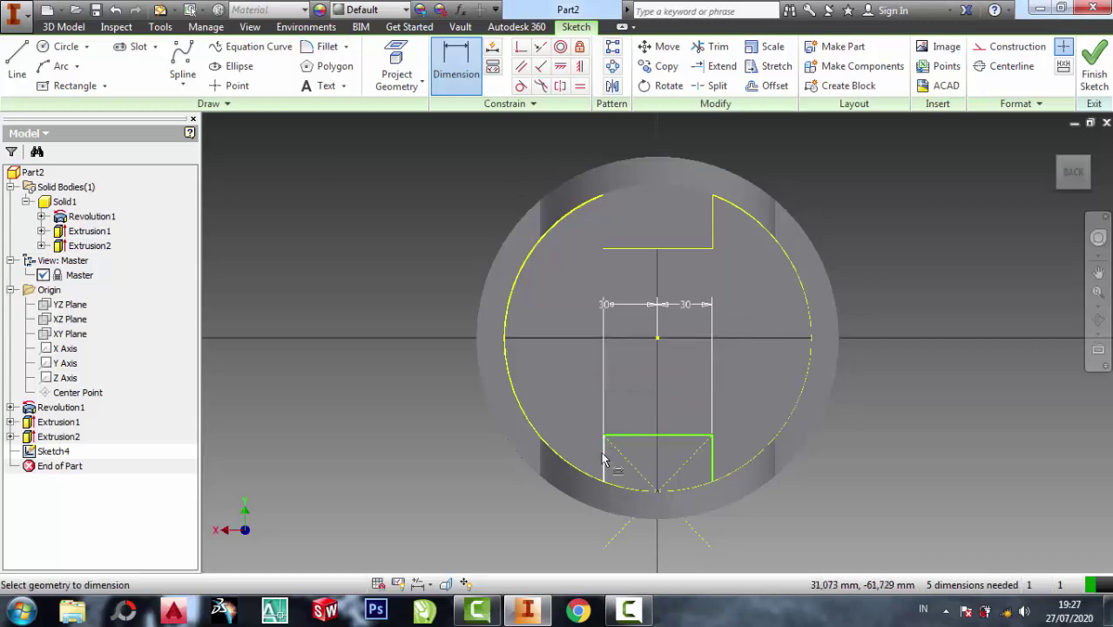
{"action": "left_click", "coordinate": [464, 464]}
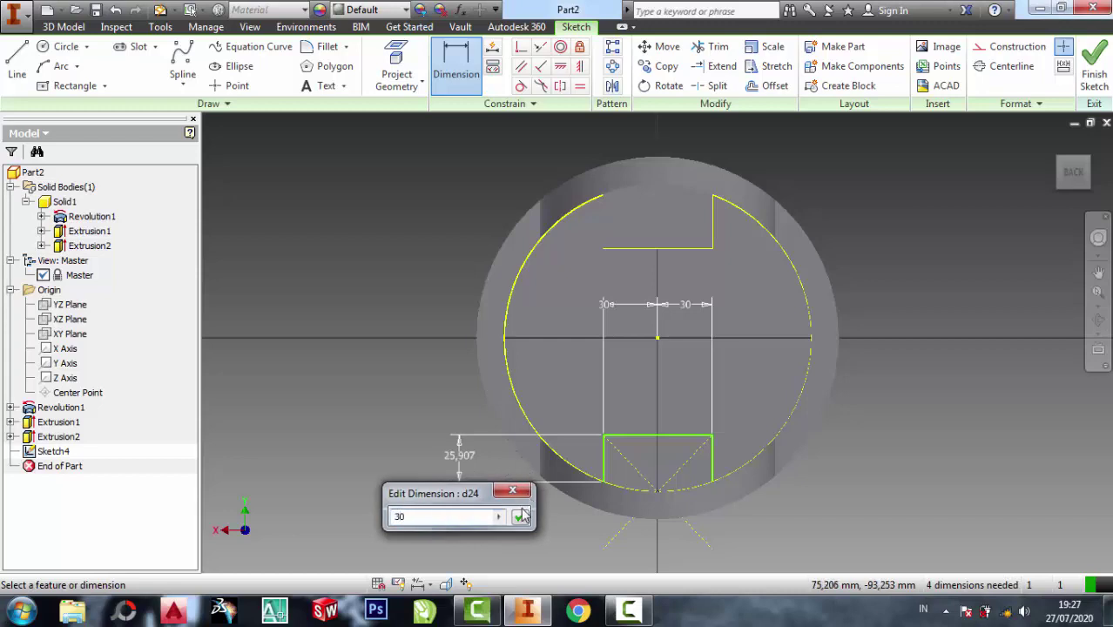
{"action": "type", "text": "30"}
{"action": "left_click", "coordinate": [520, 519]}
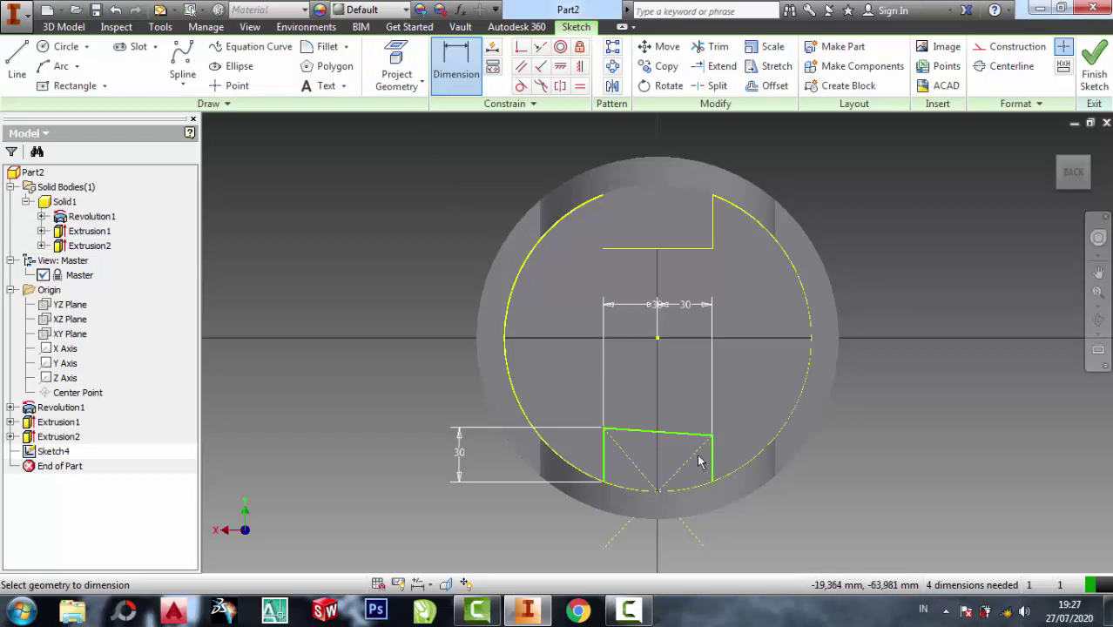
{"action": "left_click", "coordinate": [716, 465]}
{"action": "left_click", "coordinate": [861, 446]}
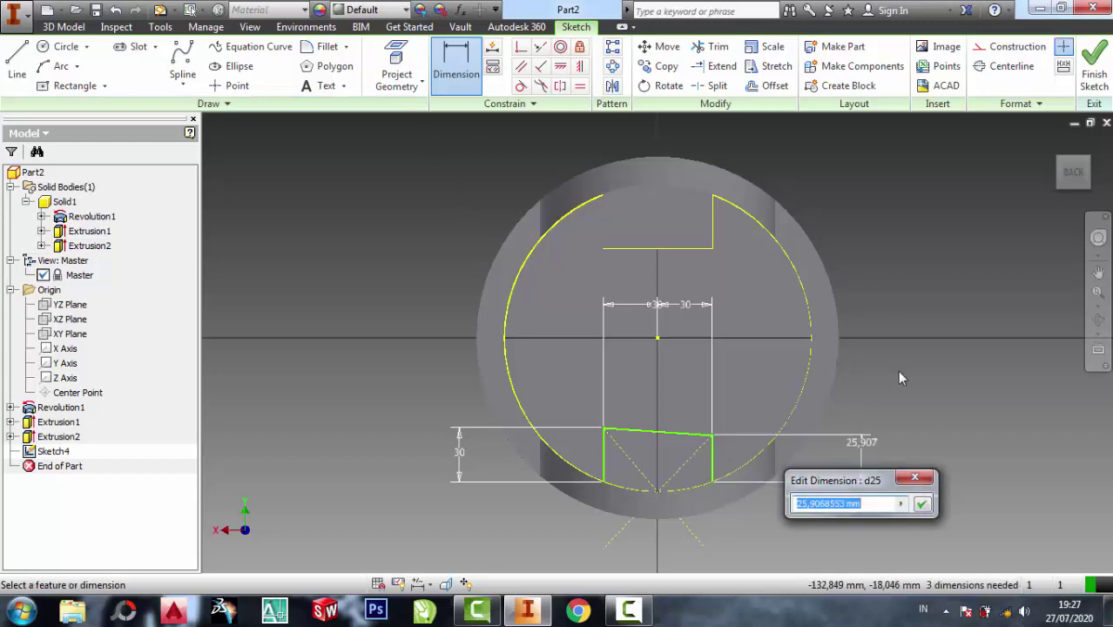
{"action": "type", "text": "30"}
{"action": "key", "text": "Return"}
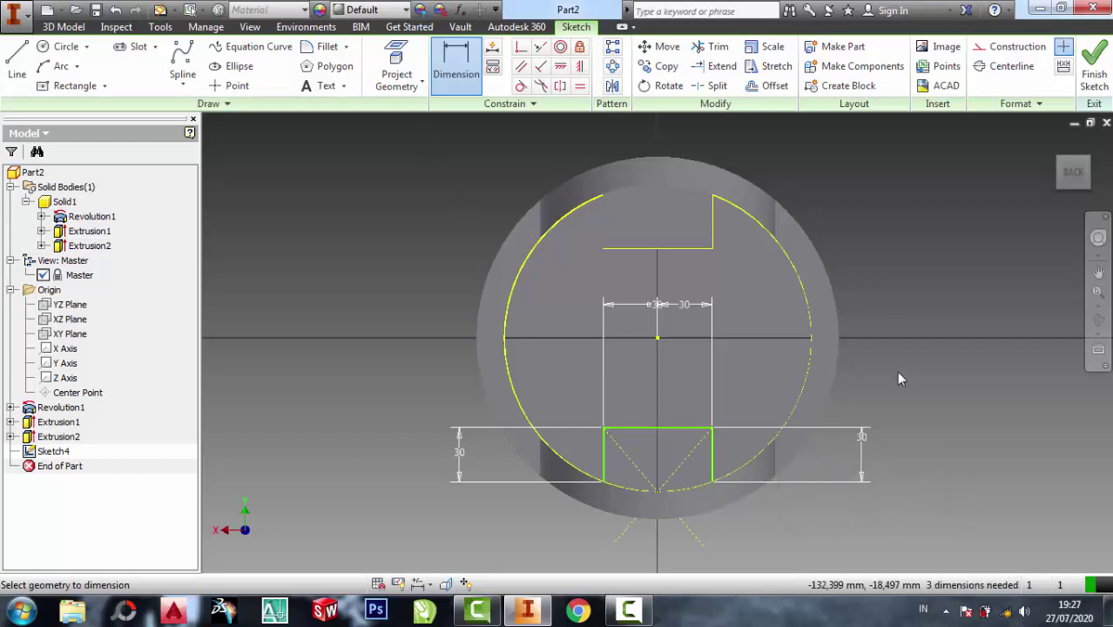
Step: Finish the sketch and extrude the trimmed rectangle 130 mm out of the cavity floor as a joined second block
{"action": "left_click", "coordinate": [1094, 66]}
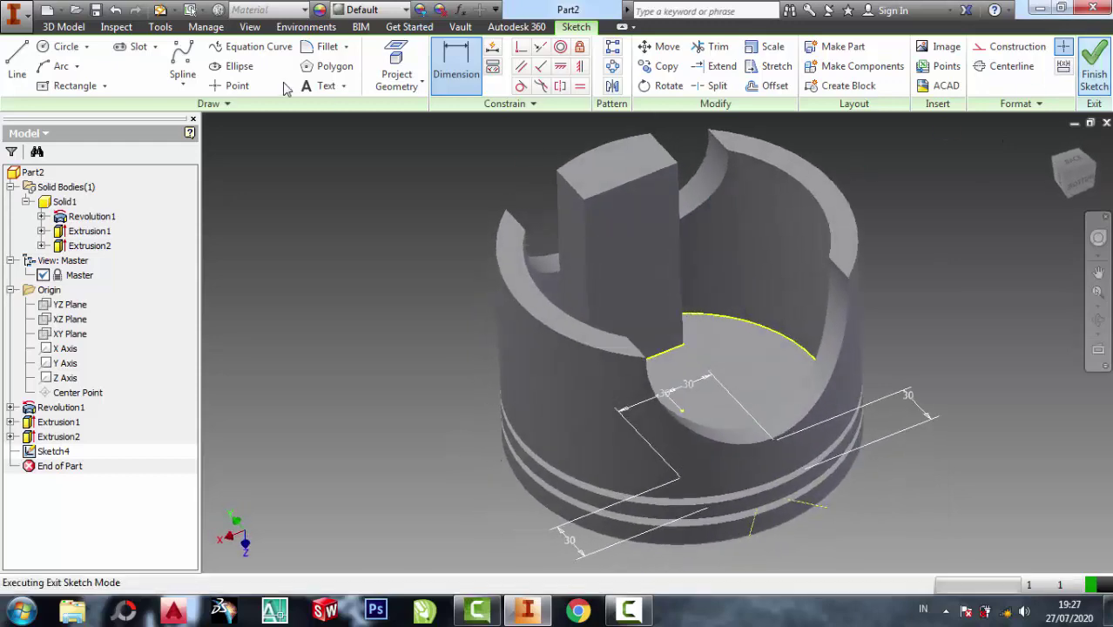
{"action": "left_click", "coordinate": [131, 70]}
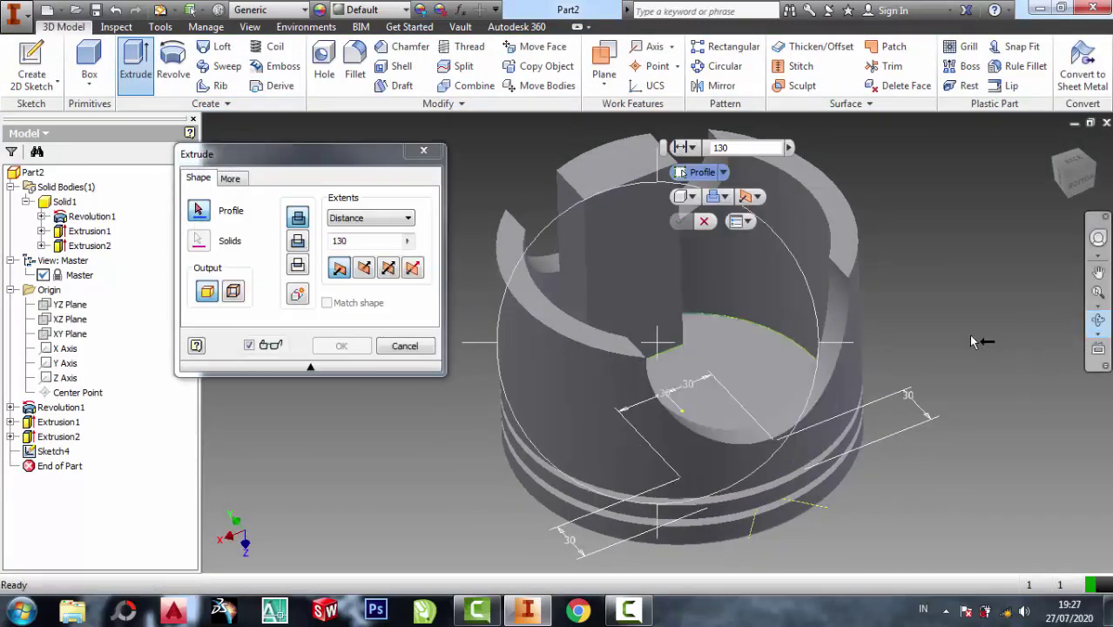
{"action": "left_click", "coordinate": [1097, 321]}
{"action": "left_click_drag", "start_coordinate": [791, 352], "coordinate": [861, 281]}
{"action": "right_click", "coordinate": [812, 311]}
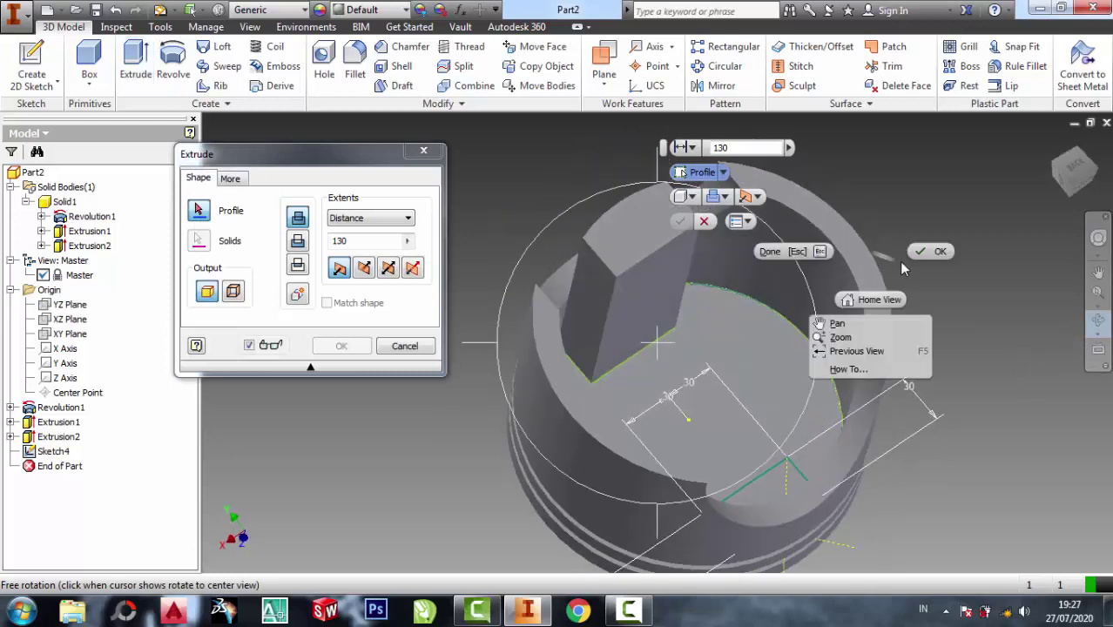
{"action": "left_click", "coordinate": [829, 322]}
{"action": "left_click", "coordinate": [778, 501]}
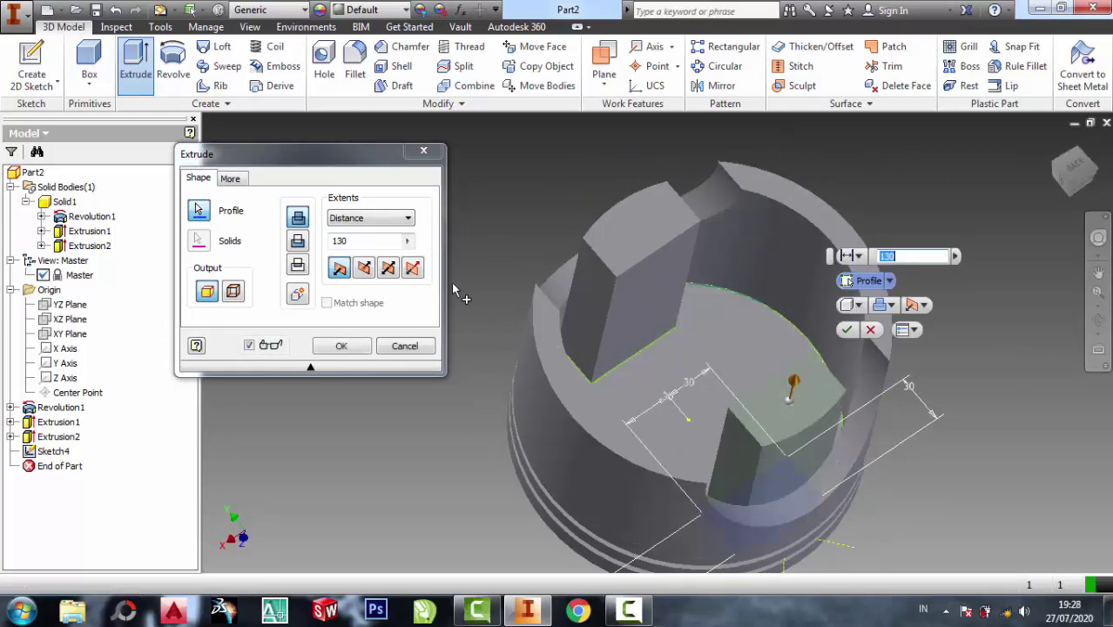
{"action": "left_click", "coordinate": [341, 346]}
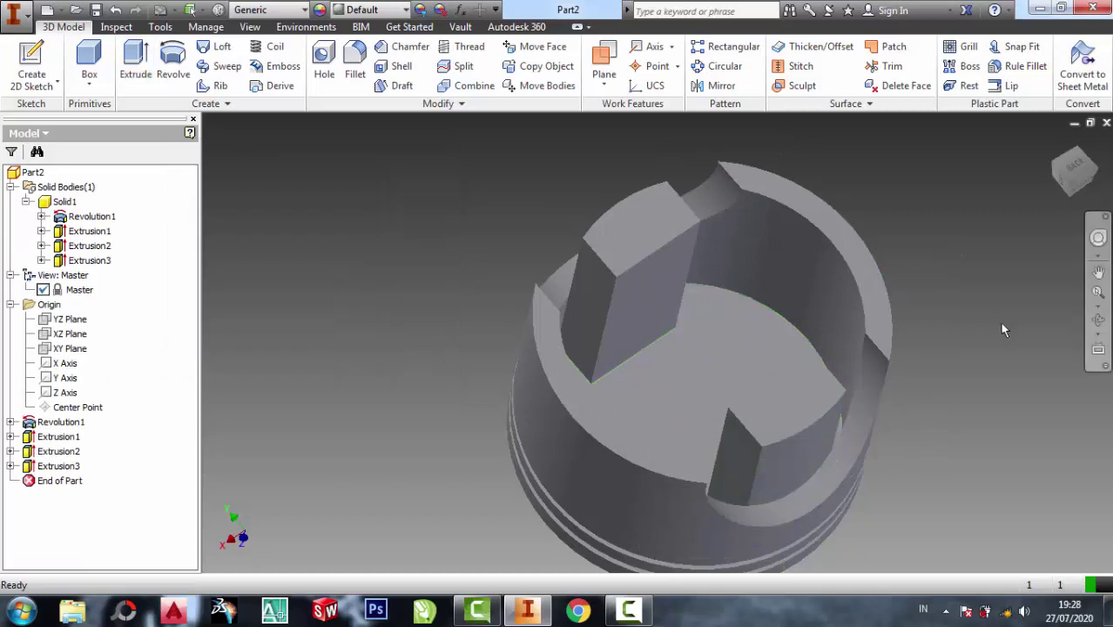
{"action": "left_click", "coordinate": [1098, 322]}
{"action": "left_click_drag", "start_coordinate": [700, 435], "coordinate": [671, 375]}
{"action": "right_click", "coordinate": [937, 171]}
{"action": "left_click", "coordinate": [992, 166]}
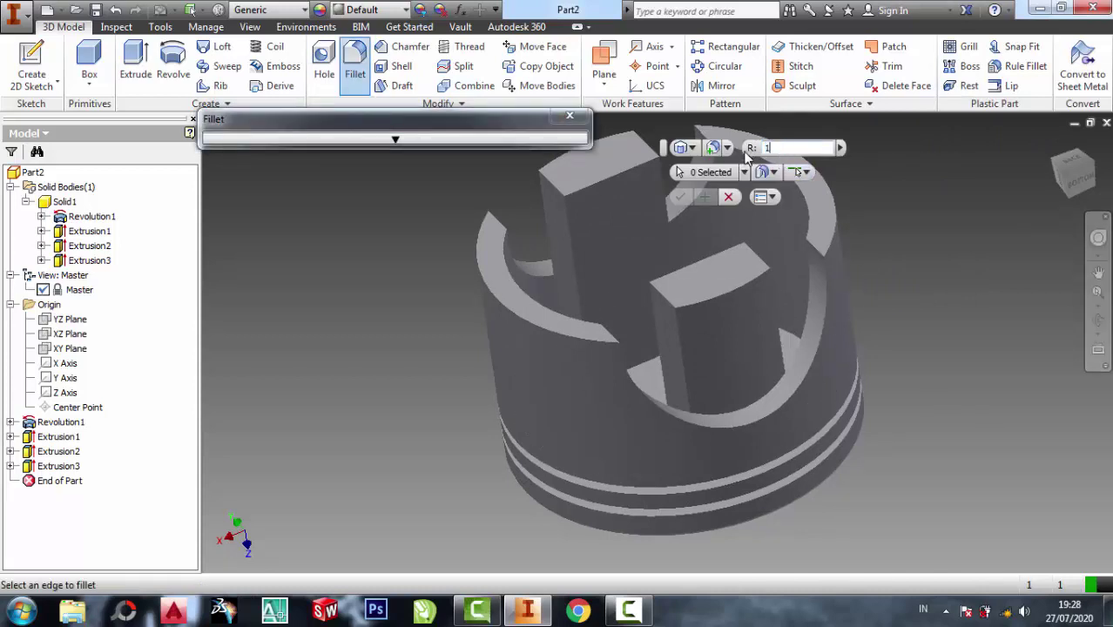
{"action": "type", "text": "0"}
{"action": "left_click", "coordinate": [754, 252]}
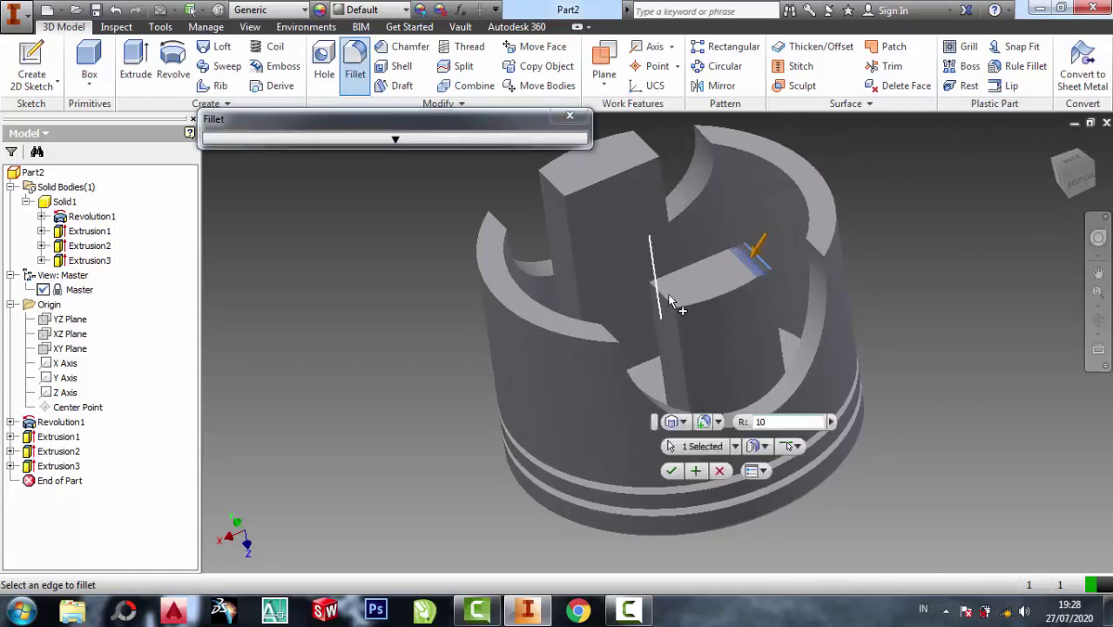
{"action": "left_click", "coordinate": [671, 303]}
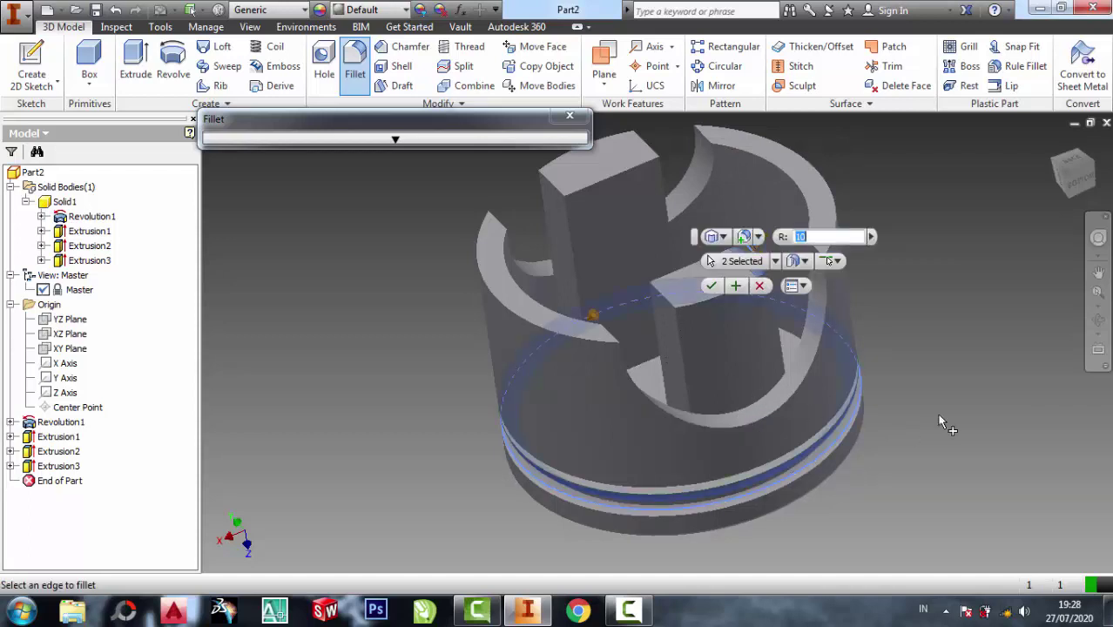
{"action": "left_click", "coordinate": [759, 285]}
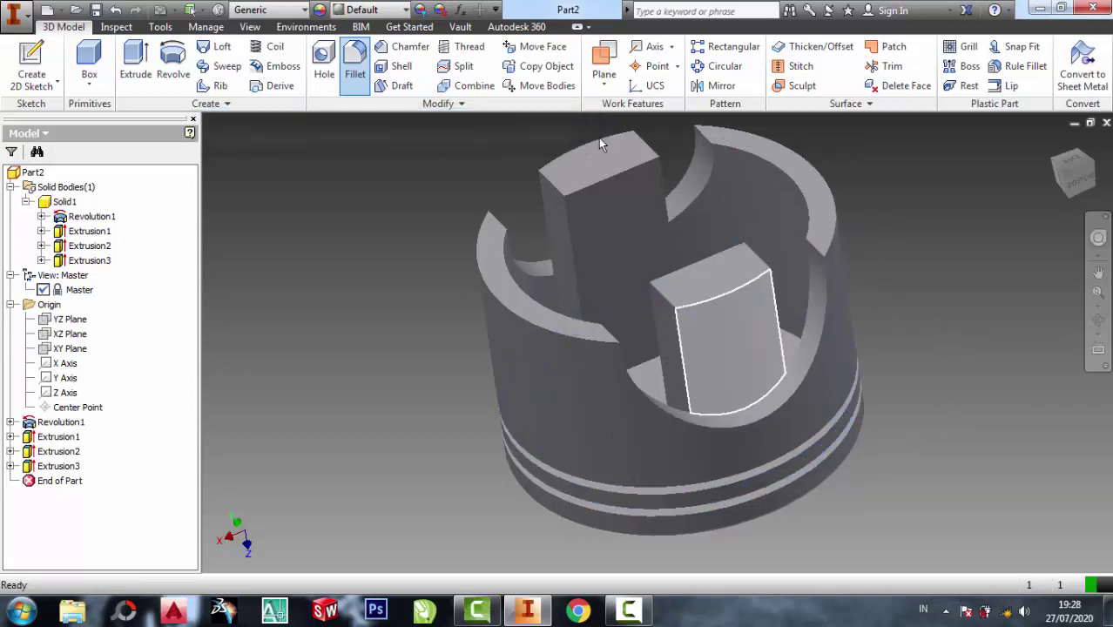
Step: Fillet the two short end edges on top of each inner block with a 25 mm radius
{"action": "left_click", "coordinate": [354, 63]}
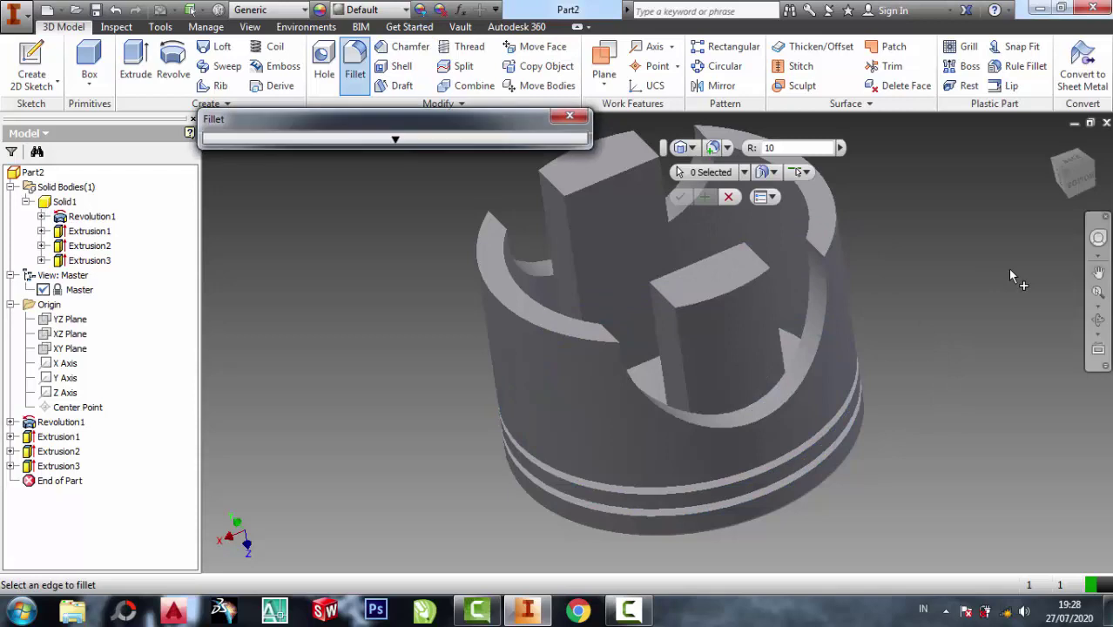
{"action": "double_click", "coordinate": [767, 147]}
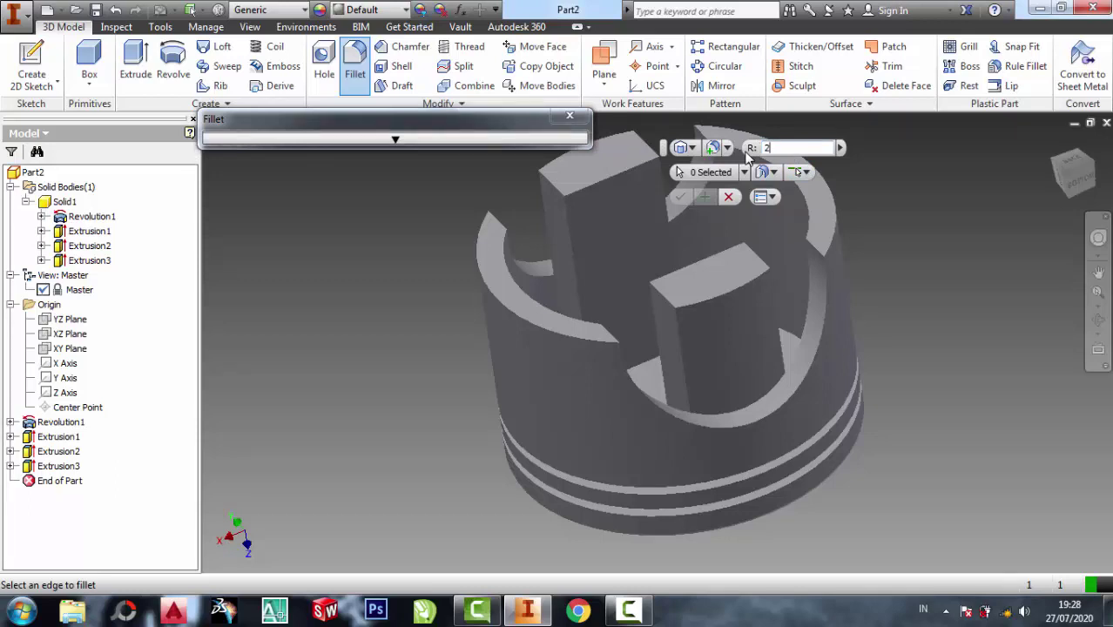
{"action": "left_click", "coordinate": [752, 254]}
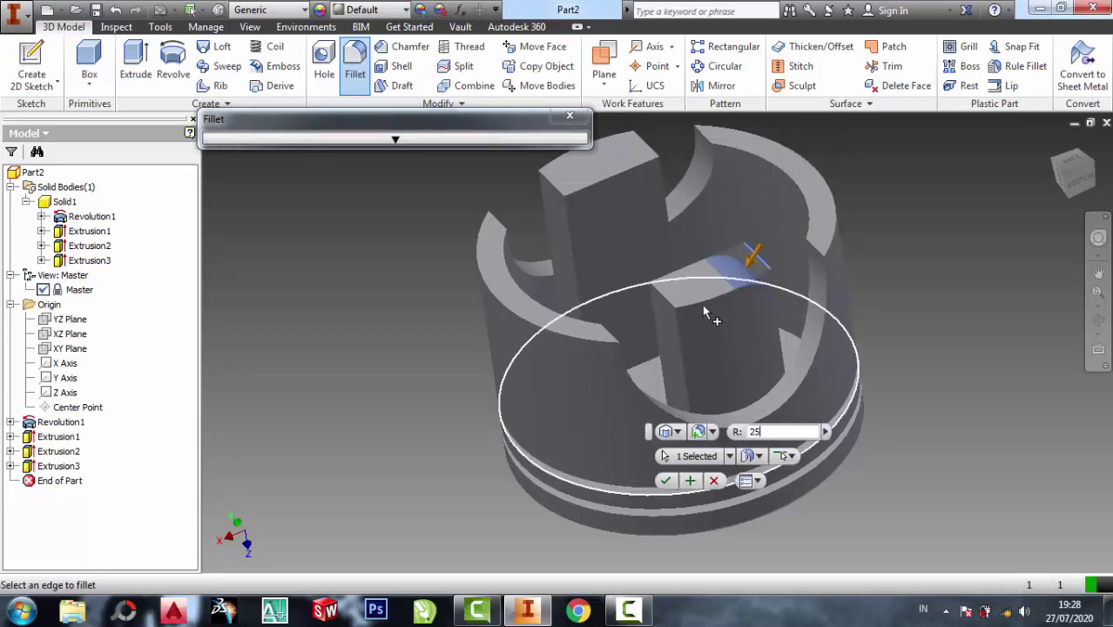
{"action": "left_click", "coordinate": [675, 303]}
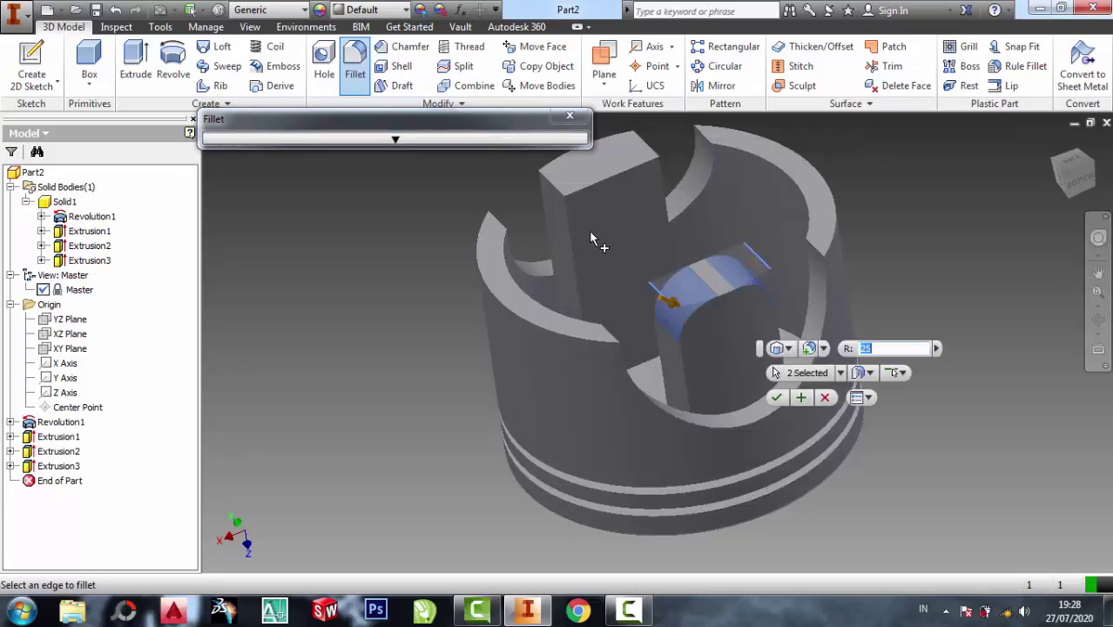
{"action": "left_click", "coordinate": [547, 180]}
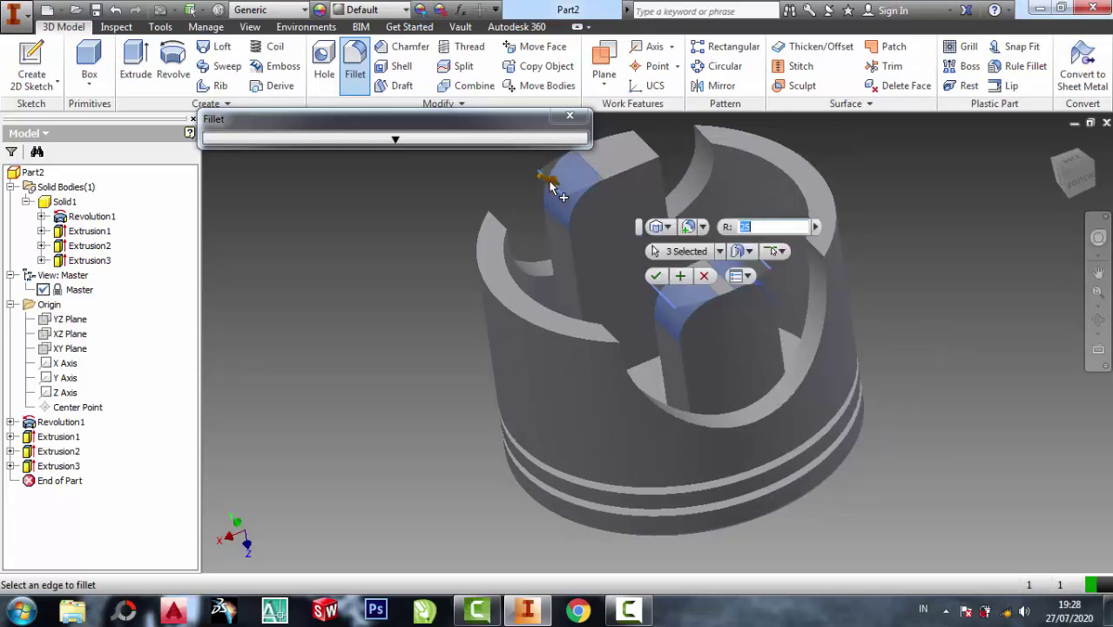
{"action": "left_click", "coordinate": [646, 144]}
{"action": "left_click", "coordinate": [554, 368]}
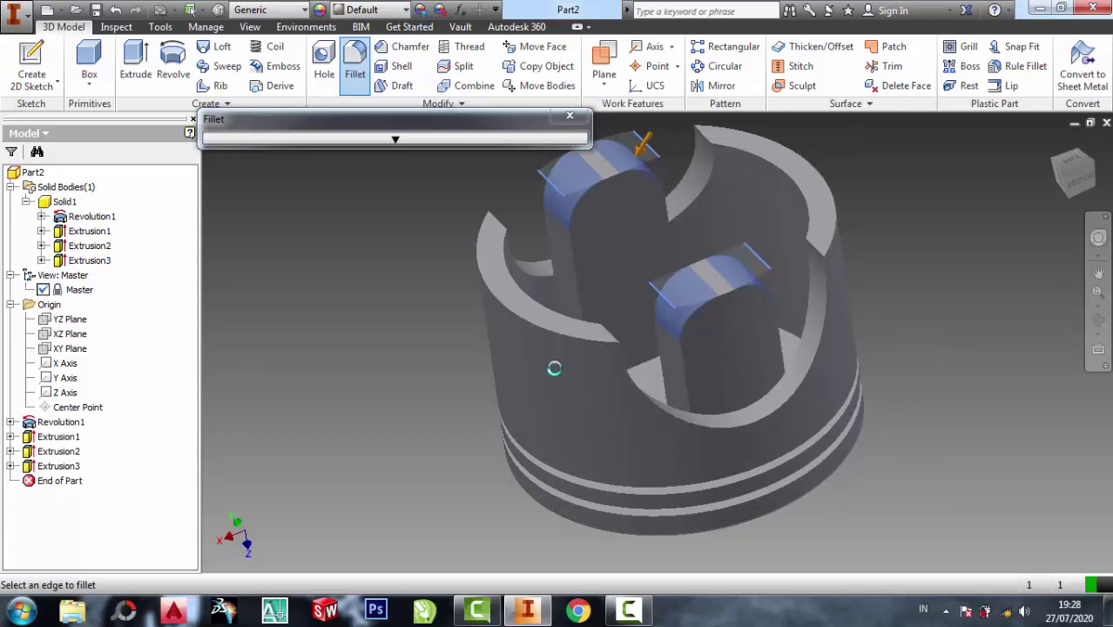
{"action": "key", "text": "s"}
{"action": "left_click", "coordinate": [716, 334]}
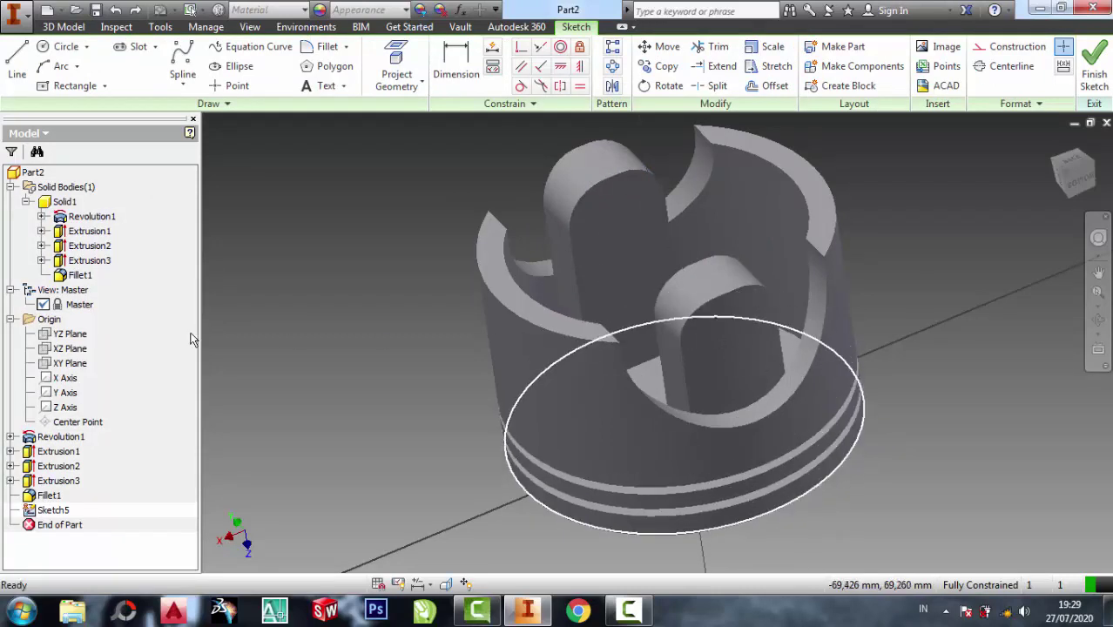
{"action": "left_click", "coordinate": [70, 349]}
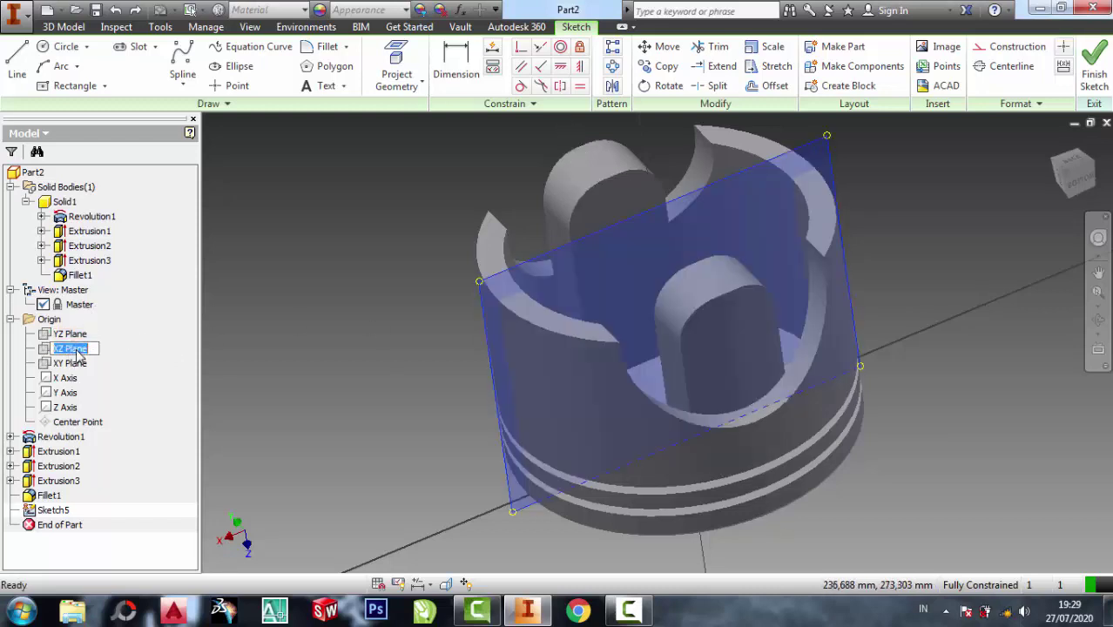
{"action": "left_click", "coordinate": [413, 294]}
{"action": "left_click", "coordinate": [1094, 68]}
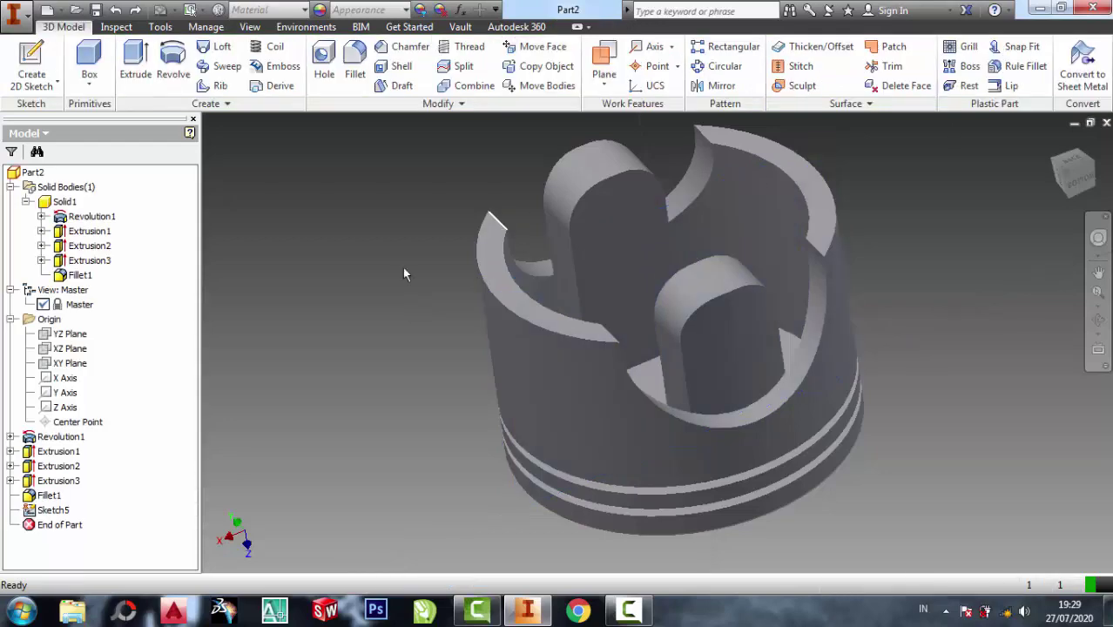
Step: Start a sketch on the XZ plane and draw a circle about 42 mm in diameter, centered on the vertical axis about 115 mm below the origin
{"action": "left_click", "coordinate": [54, 352]}
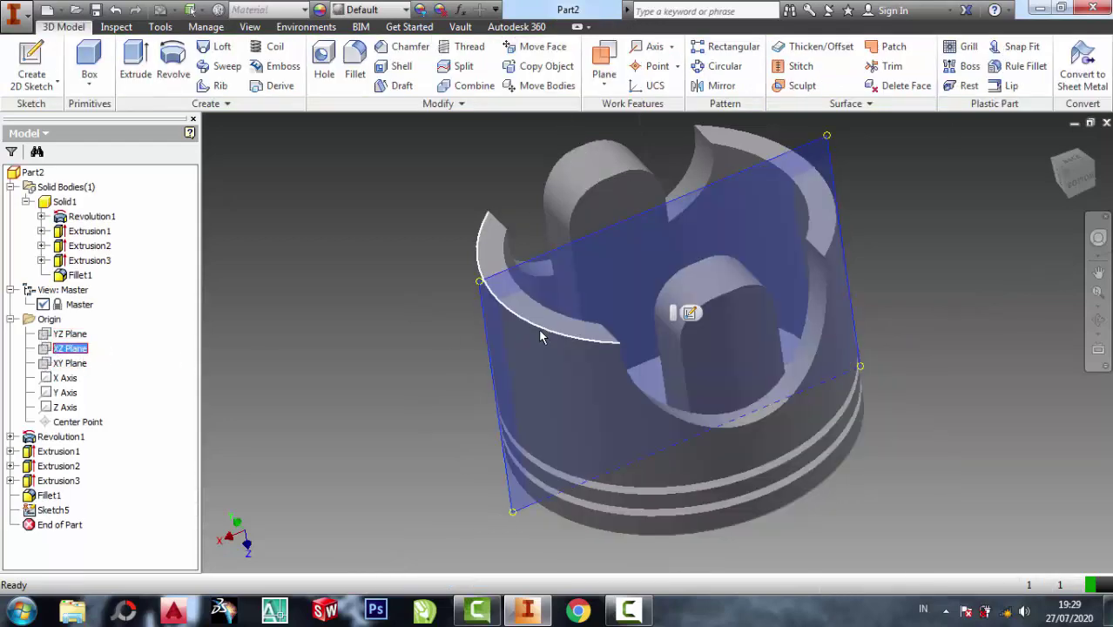
{"action": "left_click", "coordinate": [689, 312]}
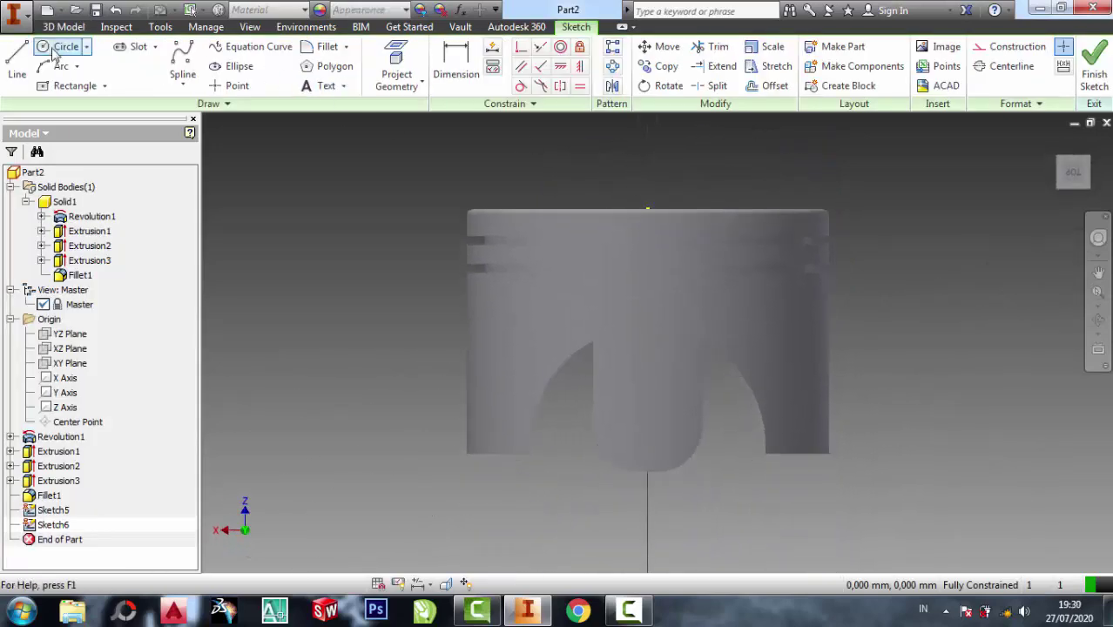
{"action": "left_click", "coordinate": [61, 47]}
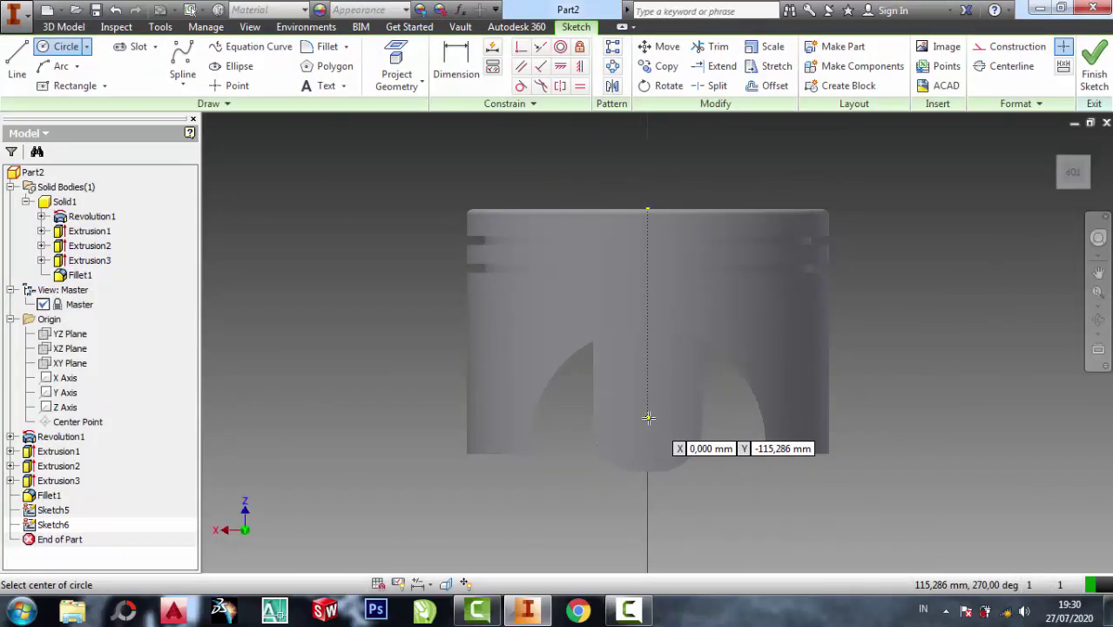
{"action": "left_click", "coordinate": [649, 418]}
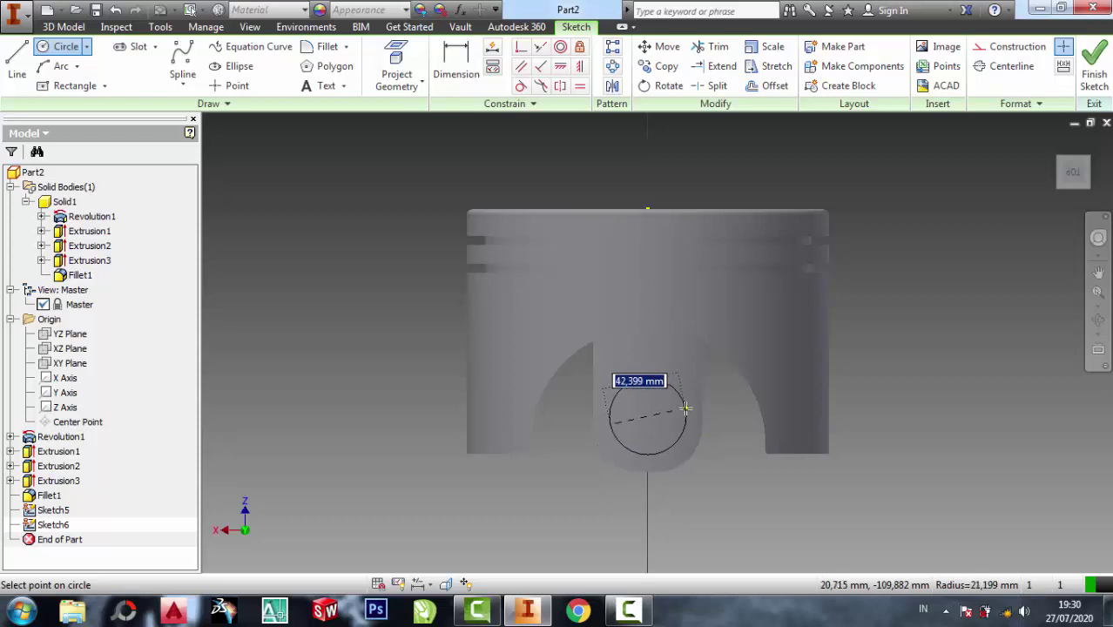
{"action": "key", "text": "Escape"}
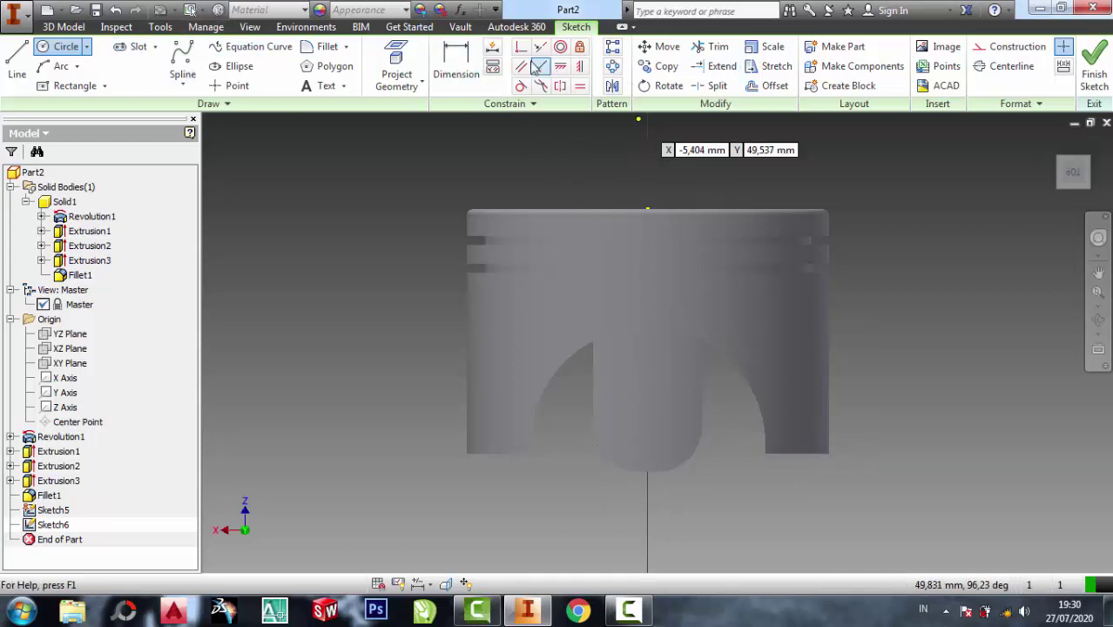
Step: Dimension the diameter of the circle between the inner blocks as 40 mm
{"action": "key", "text": "d"}
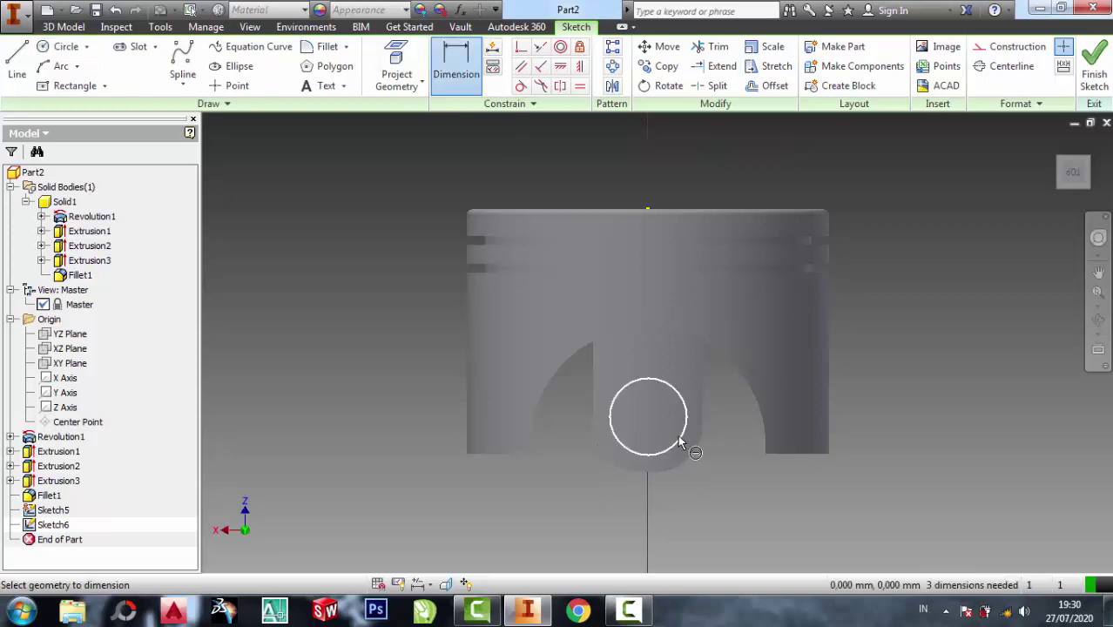
{"action": "left_click", "coordinate": [843, 506]}
{"action": "type", "text": "40"}
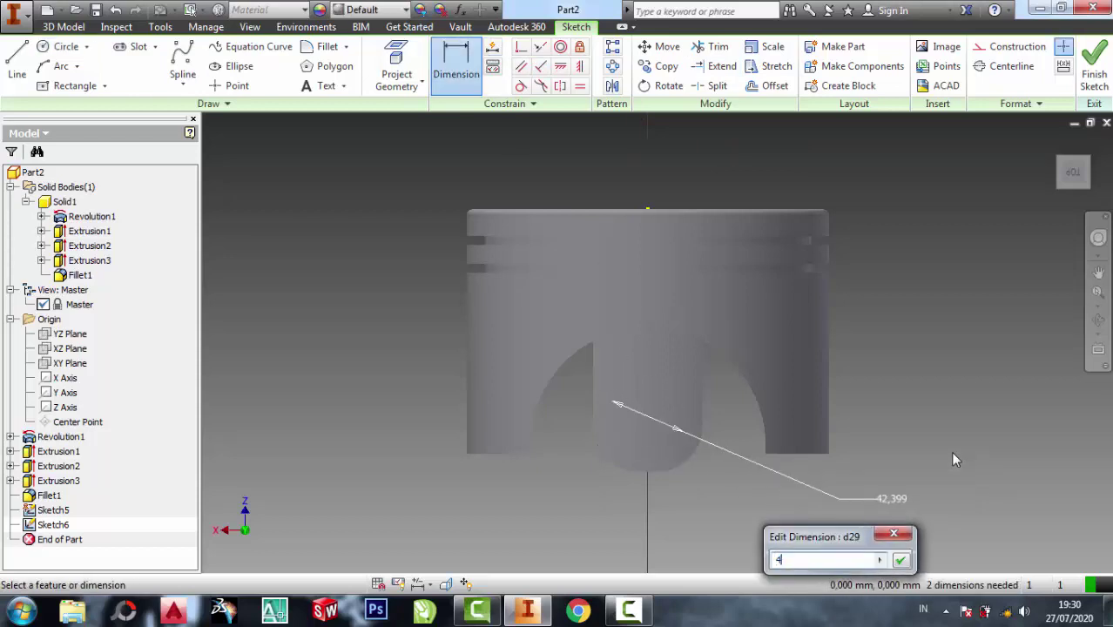
{"action": "left_click", "coordinate": [899, 560]}
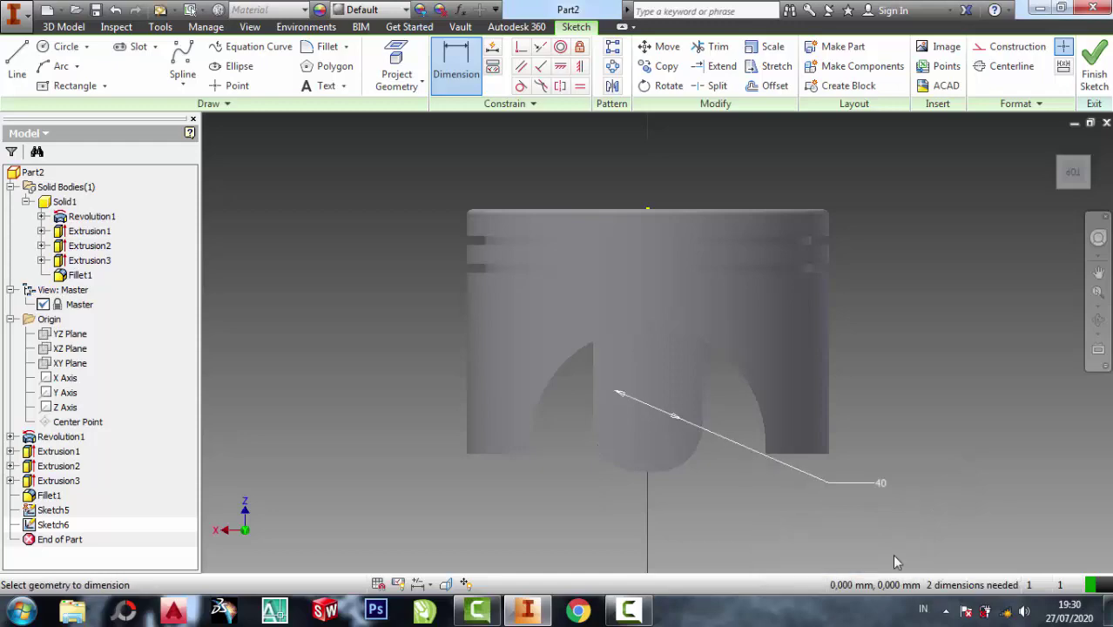
Step: Finish the sketch and extrude the circle as a symmetric 200 mm cut through both inner blocks for the pin hole
{"action": "left_click", "coordinate": [1094, 65]}
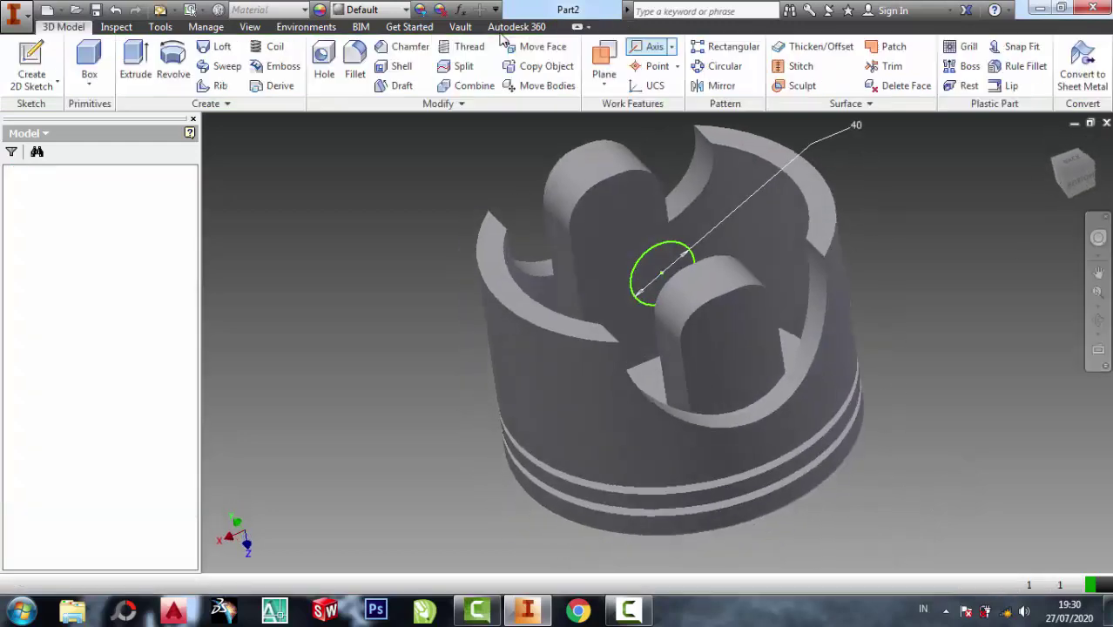
{"action": "left_click", "coordinate": [135, 63]}
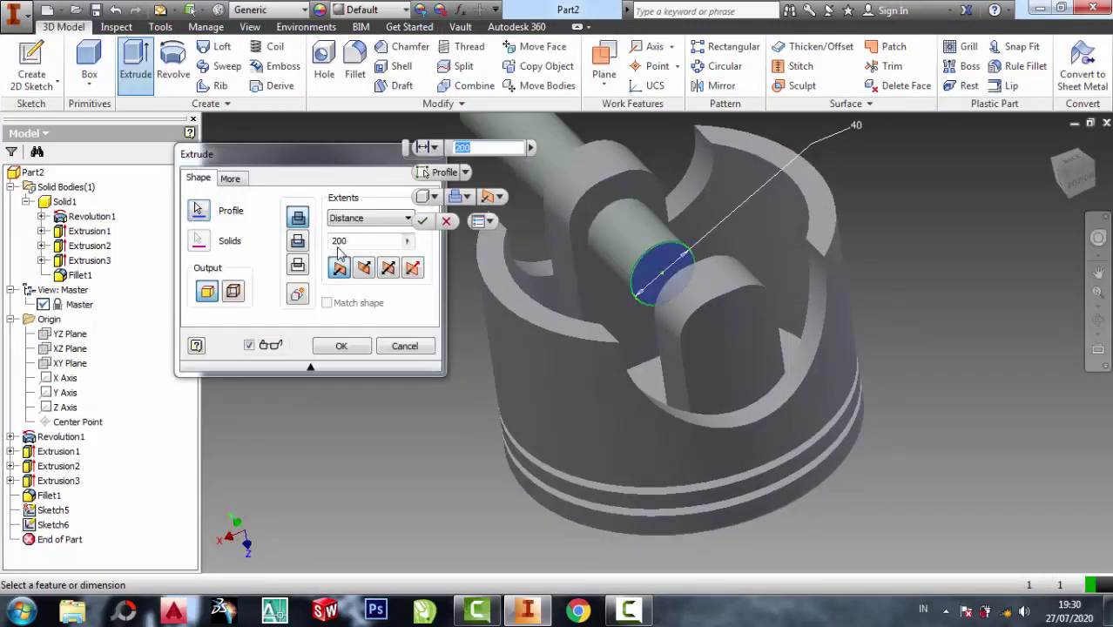
{"action": "left_click", "coordinate": [299, 245]}
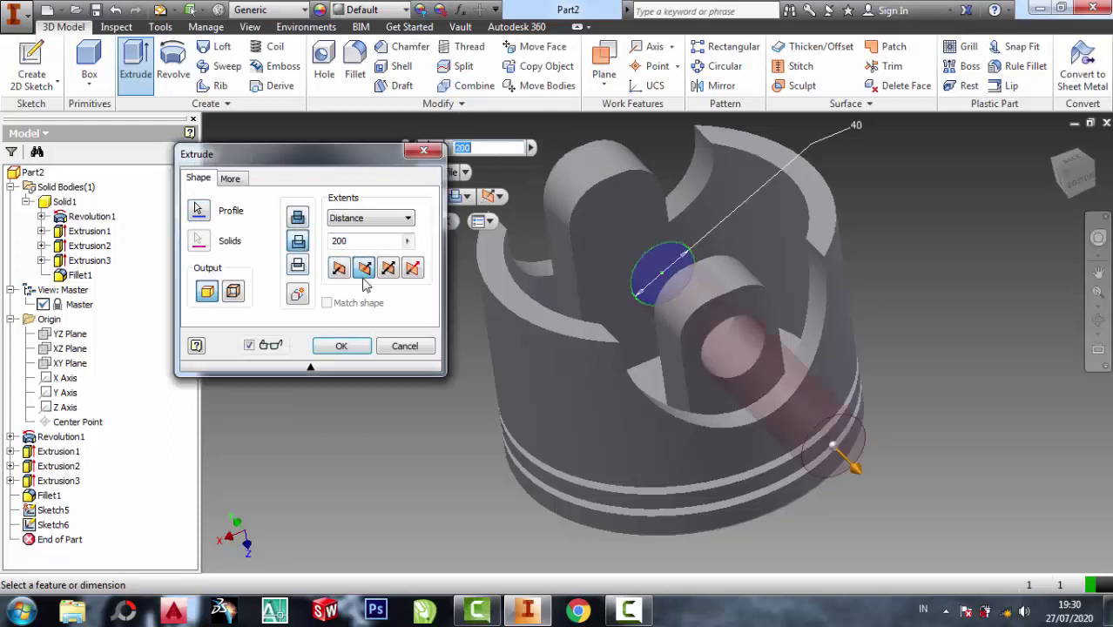
{"action": "left_click", "coordinate": [389, 270]}
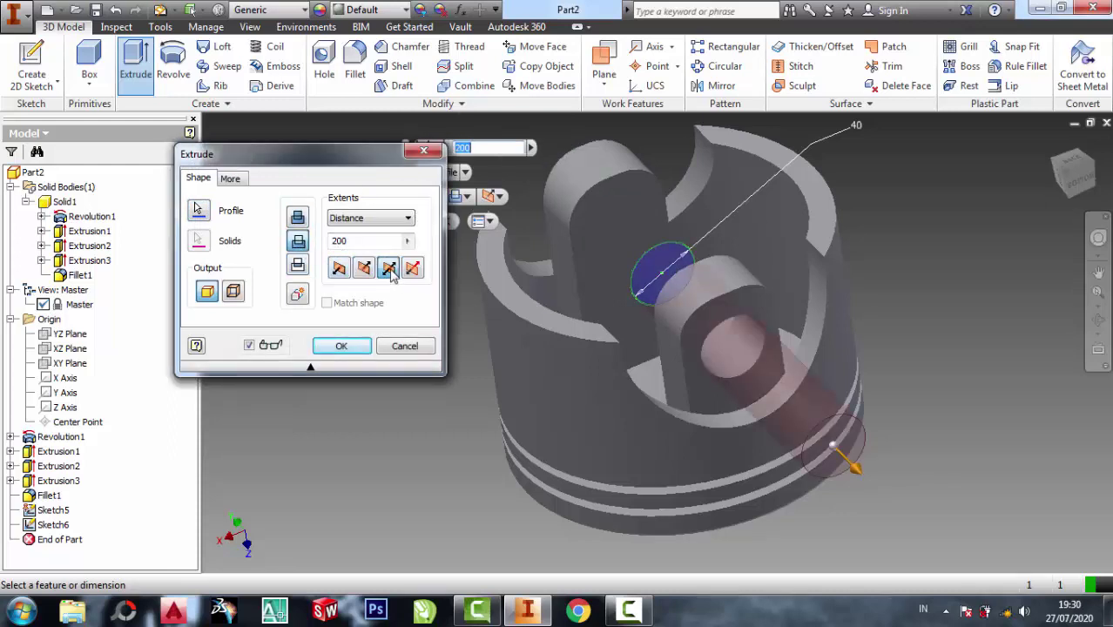
{"action": "left_click", "coordinate": [341, 346]}
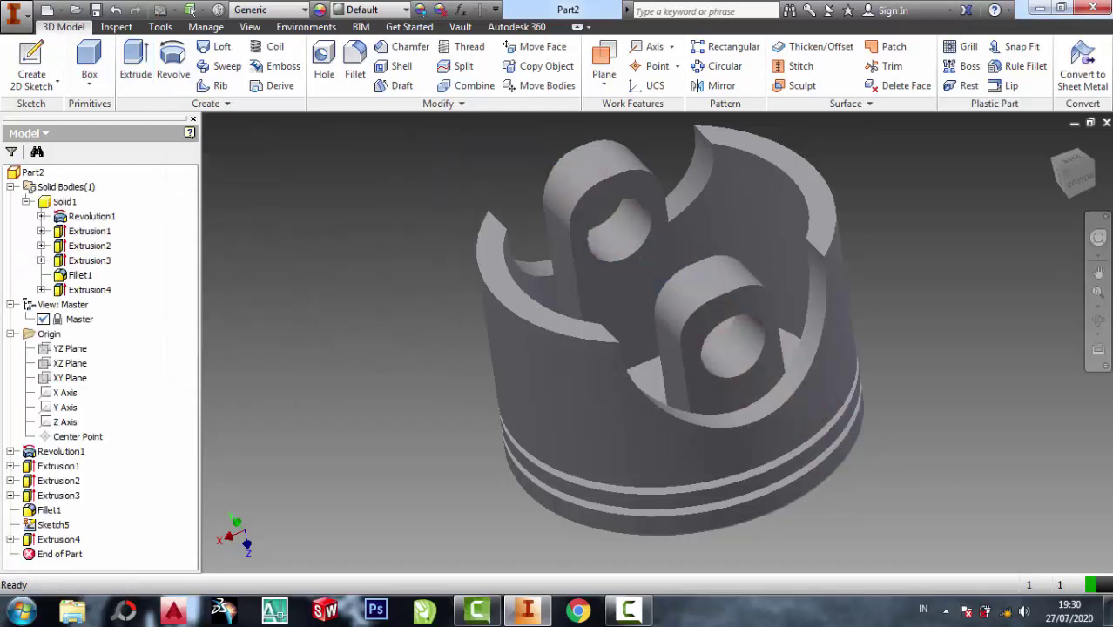
Step: Start another fillet on the piston body
{"action": "left_click", "coordinate": [354, 63]}
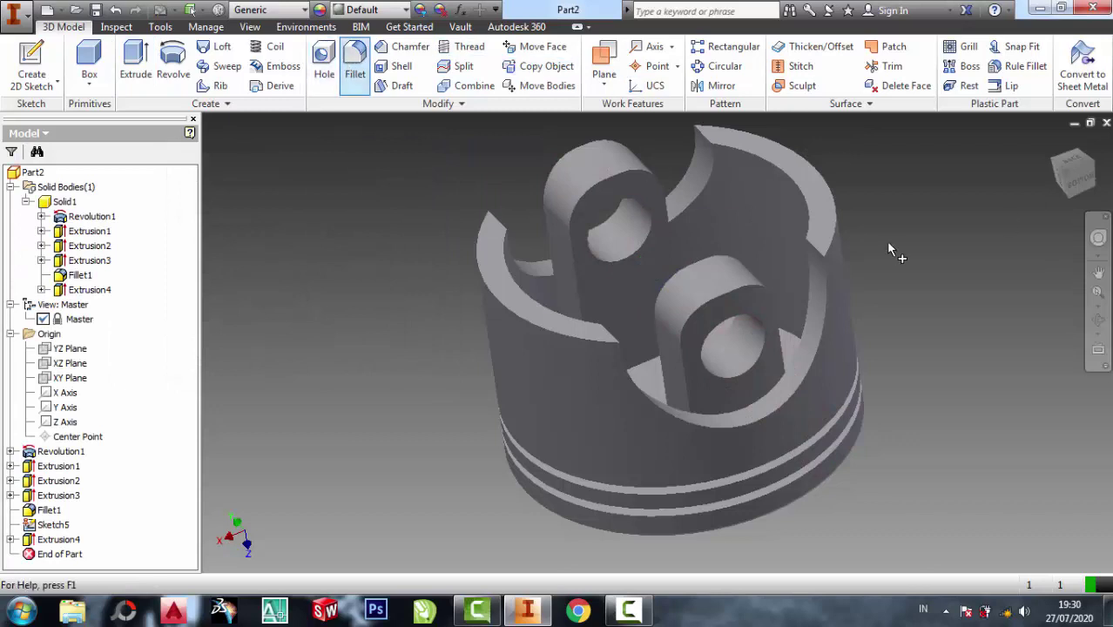